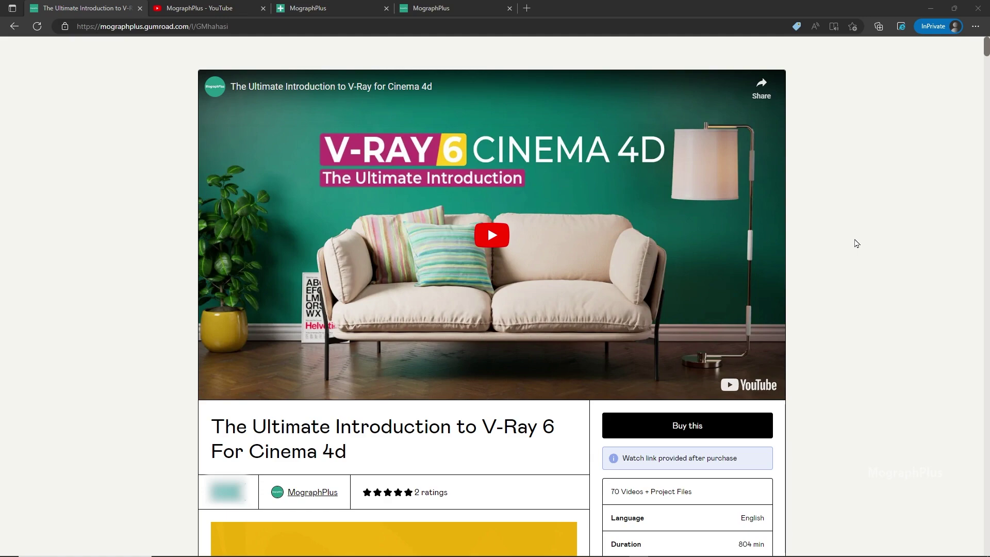
Step: Look through the video list on the MographPlus YouTube channel page
click(199, 8)
scroll(351, 315, down, 4)
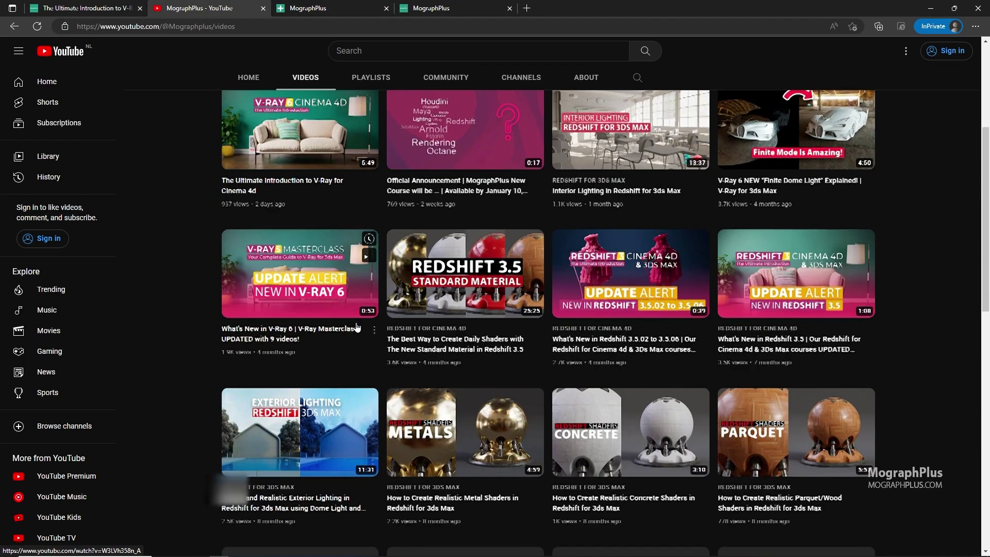
scroll(357, 327, up, 2)
scroll(357, 327, up, 2)
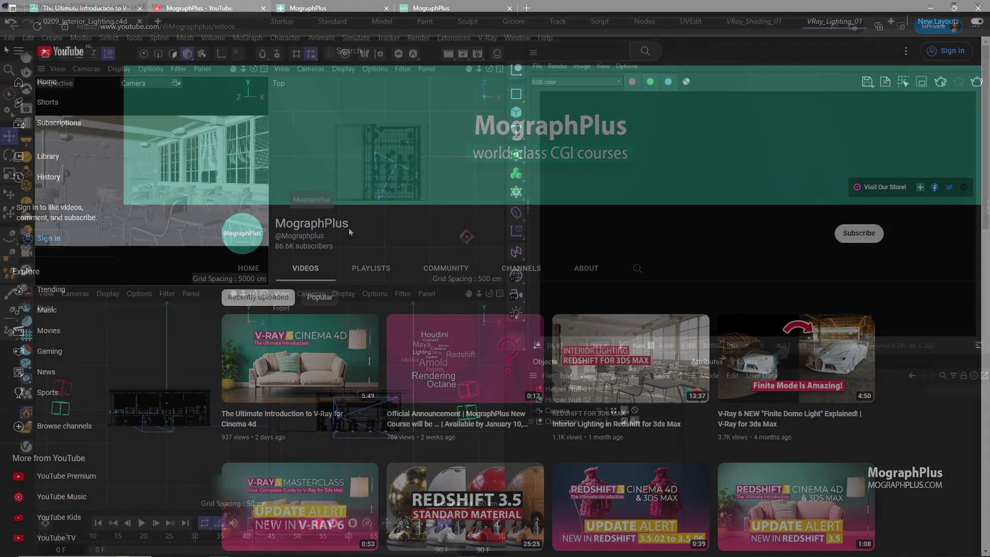
Step: Switch to the classroom scene in Cinema 4D and examine the Physical Camera's aperture and exposure settings
click(7, 40)
click(102, 204)
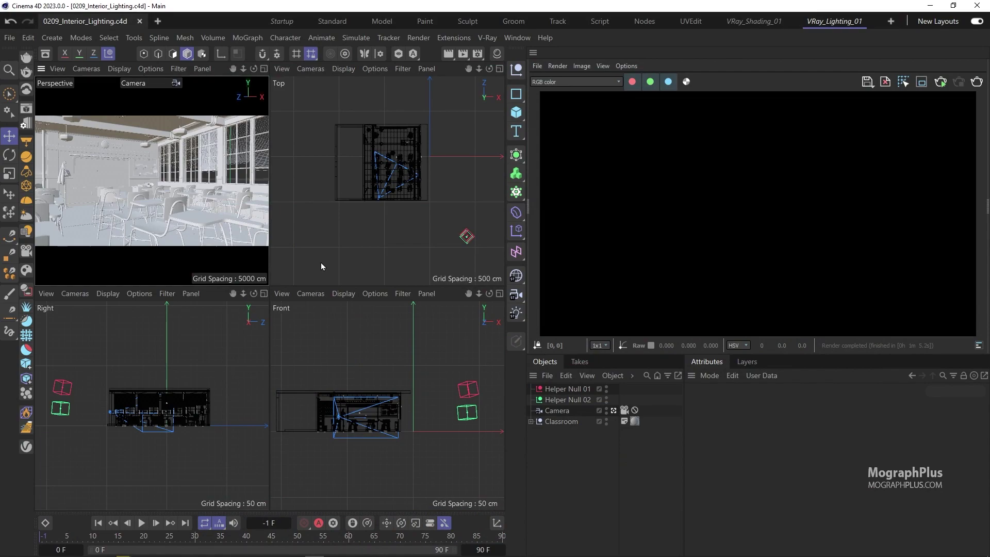
middle_click(167, 204)
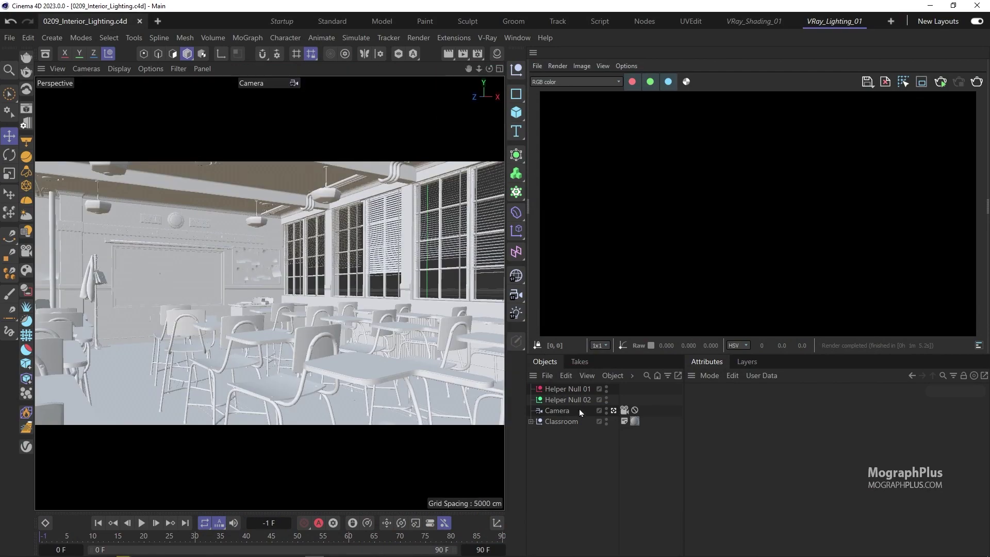
click(623, 409)
scroll(825, 464, down, 5)
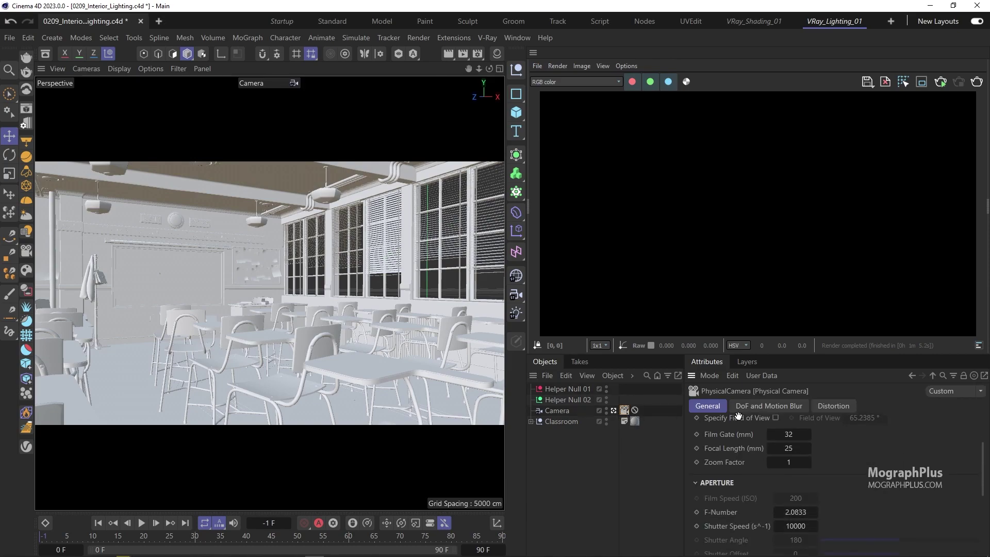
scroll(745, 354, down, 3)
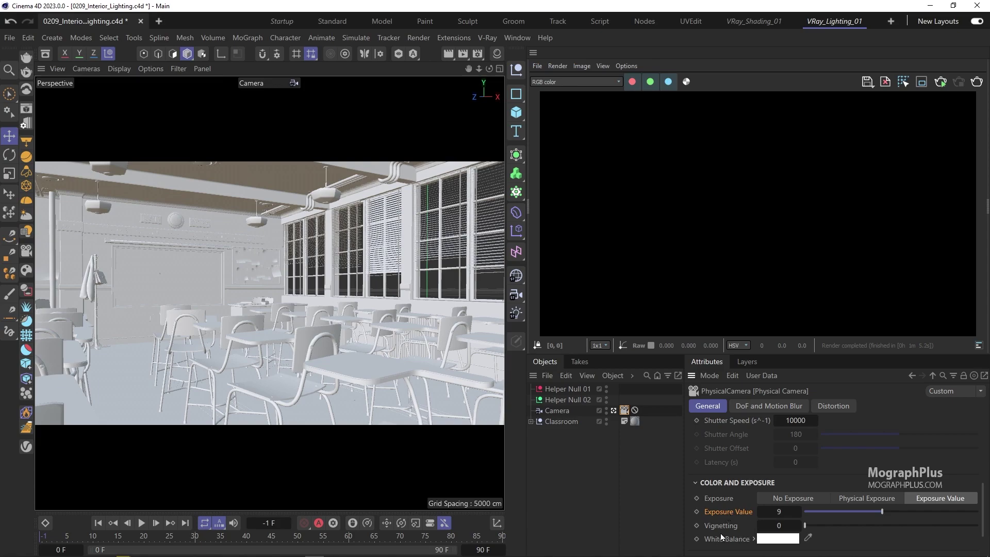
Step: Inspect the RGB values of the V-Ray Node Material's diffuse color in the Node Editor, closing the editor when done
click(493, 55)
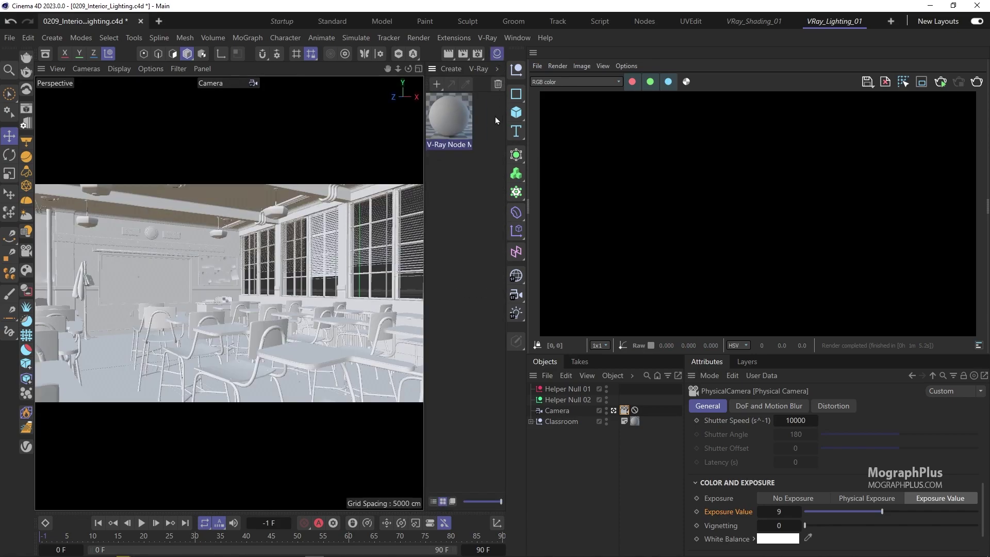
double_click(453, 123)
click(618, 258)
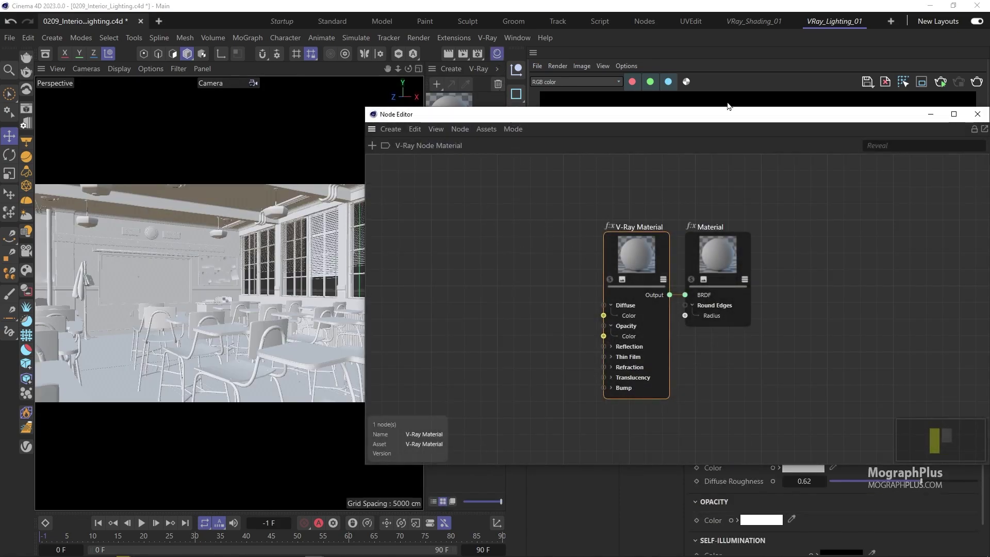
drag(730, 114, 408, 105)
click(794, 467)
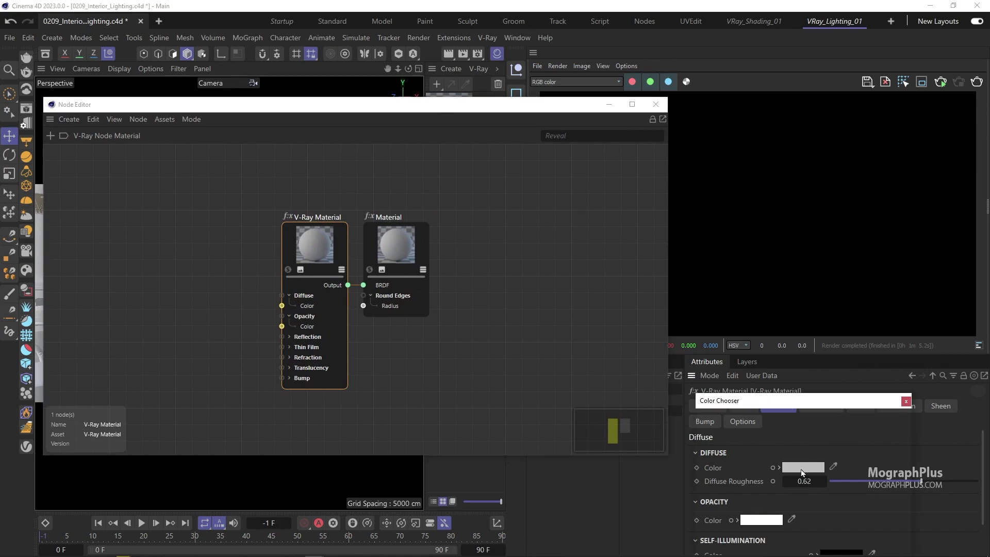
click(823, 452)
key(Tab)
key(Tab)
key(Tab)
key(Tab)
key(Tab)
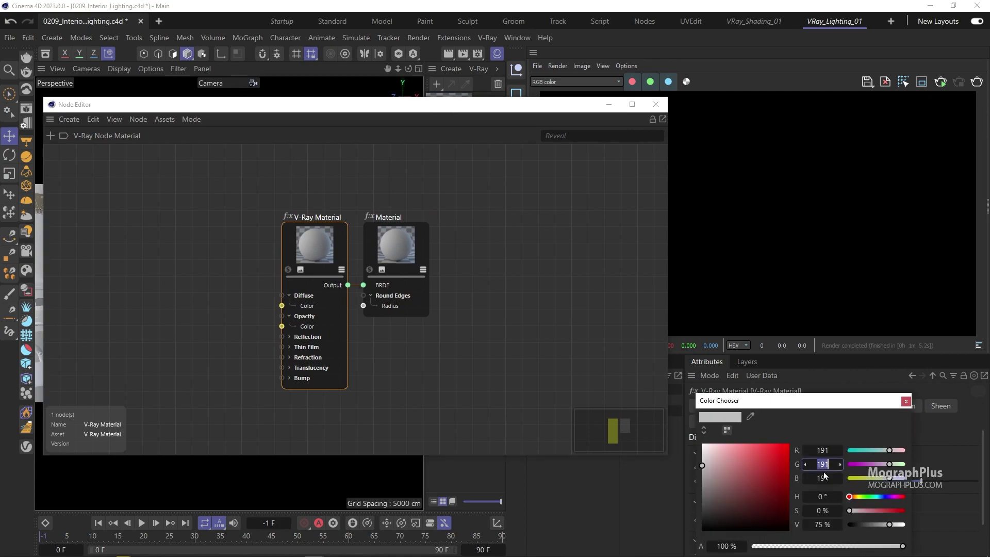
click(905, 401)
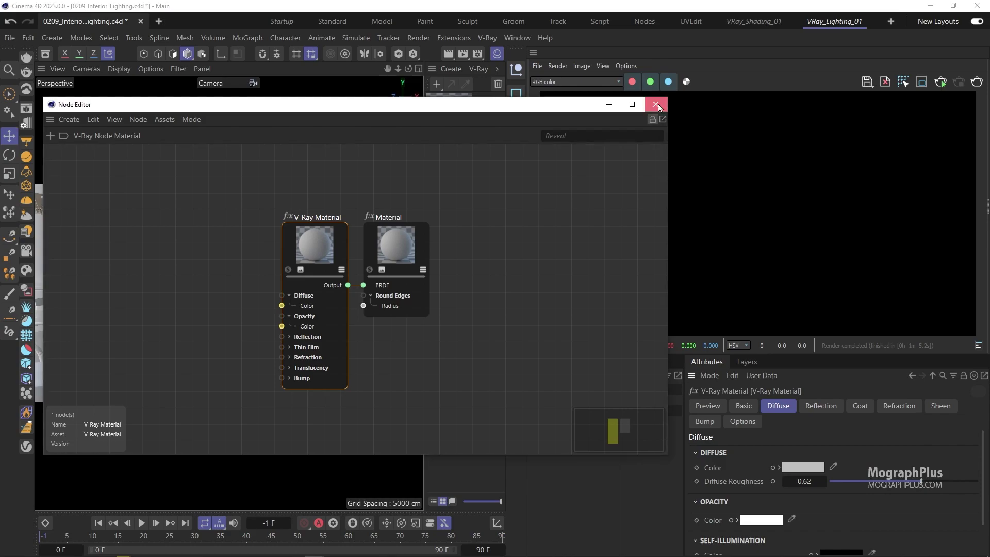
click(664, 103)
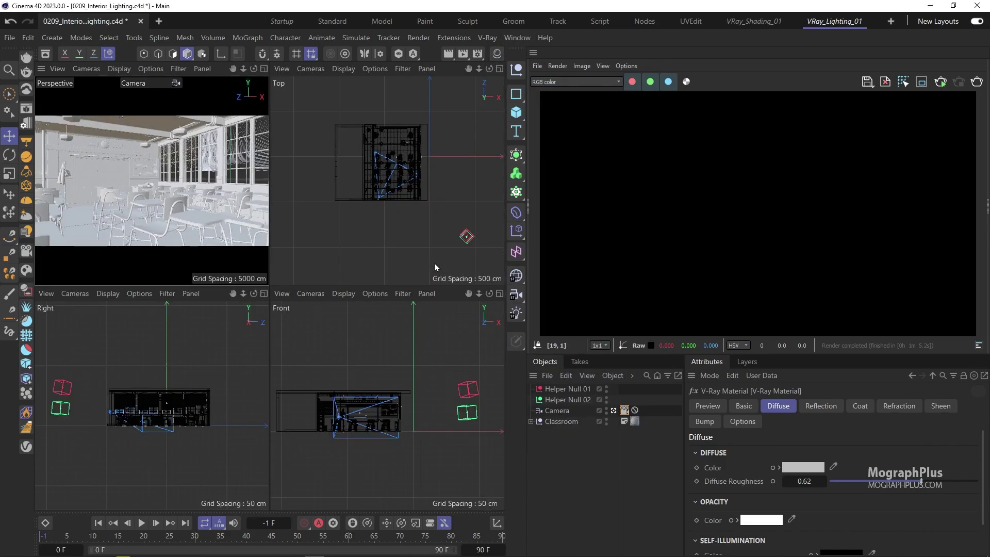
middle_click(434, 264)
Step: Review the V-Ray GI engine options and the Light Cache option for interactive rendering in the render settings
click(477, 55)
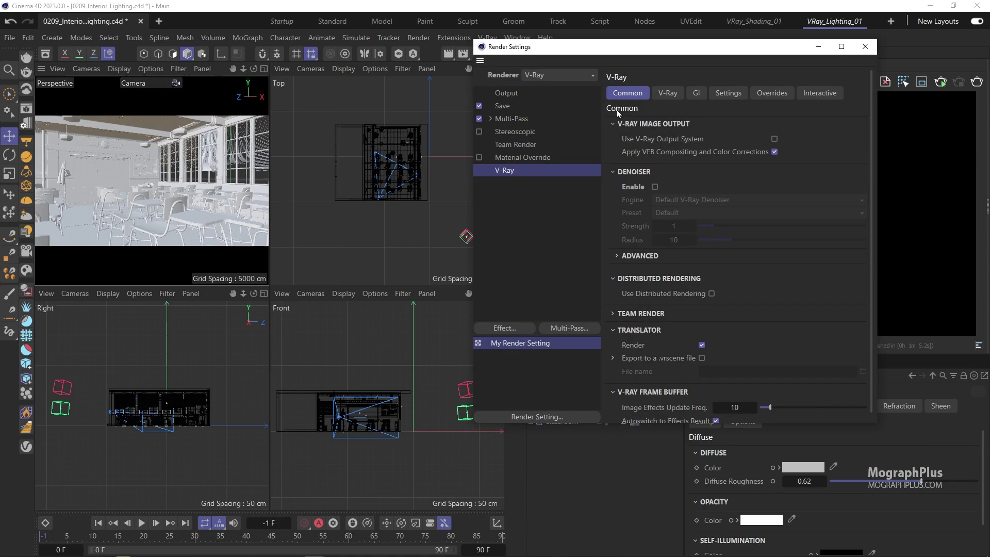
click(696, 93)
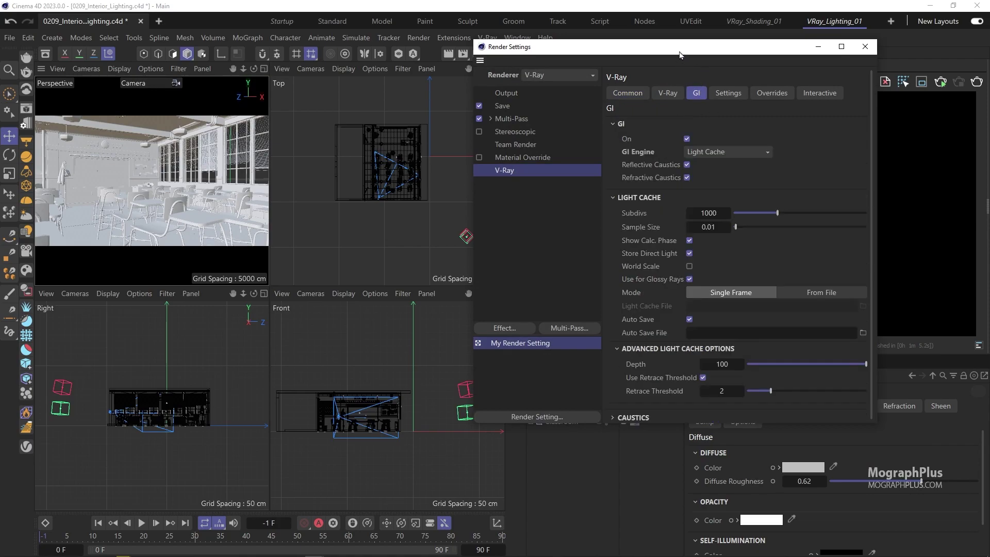
drag(679, 55, 287, 123)
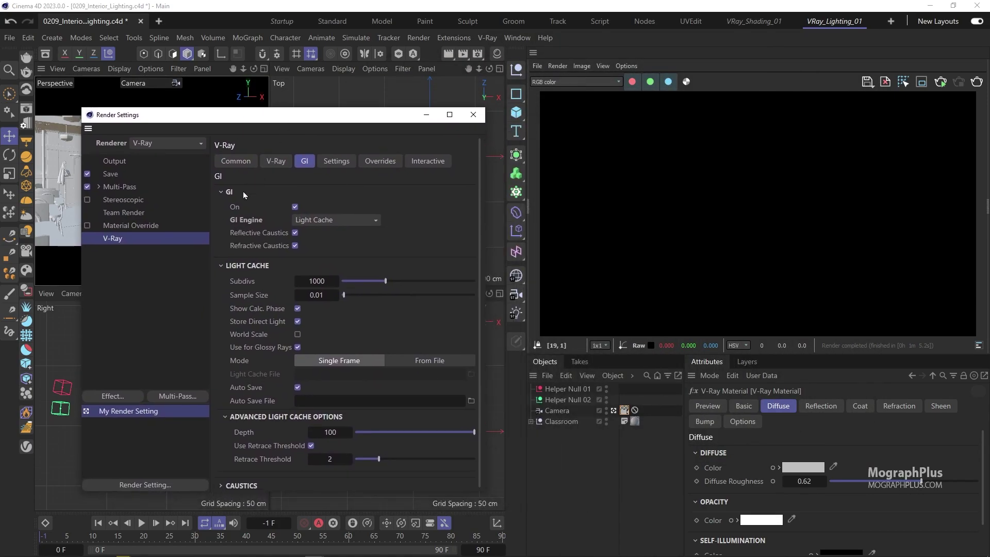
click(244, 220)
click(339, 221)
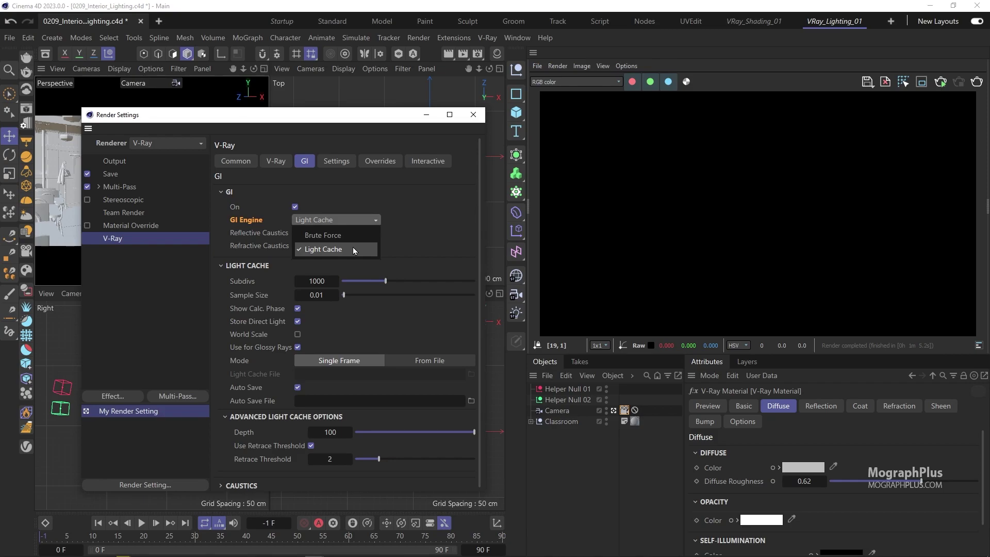
click(431, 239)
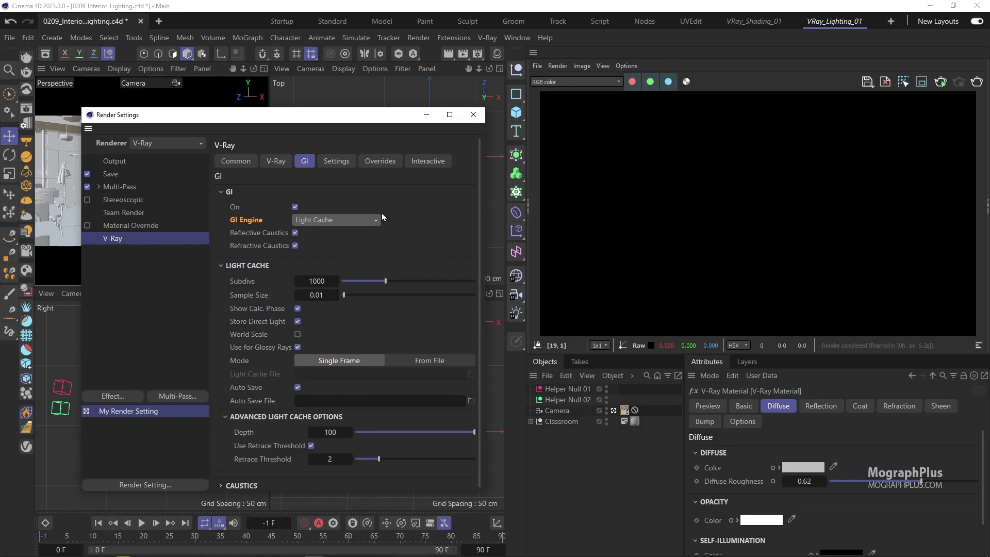
click(327, 222)
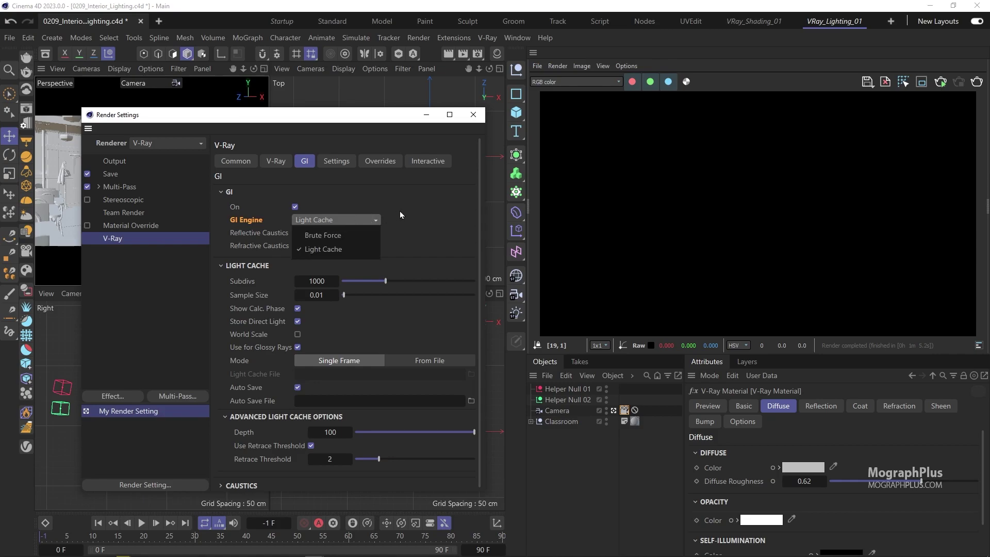
click(392, 211)
click(360, 219)
click(405, 219)
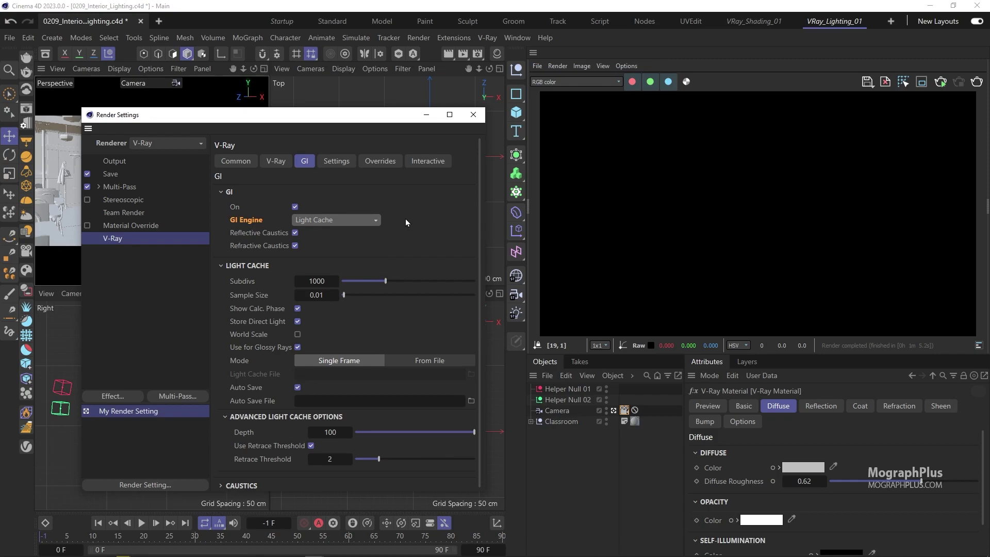
click(419, 164)
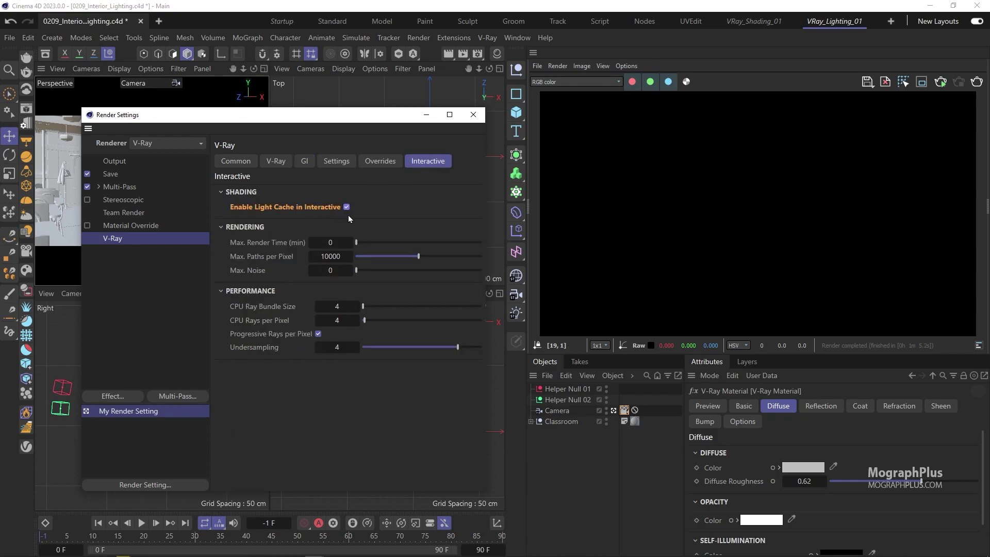
click(474, 114)
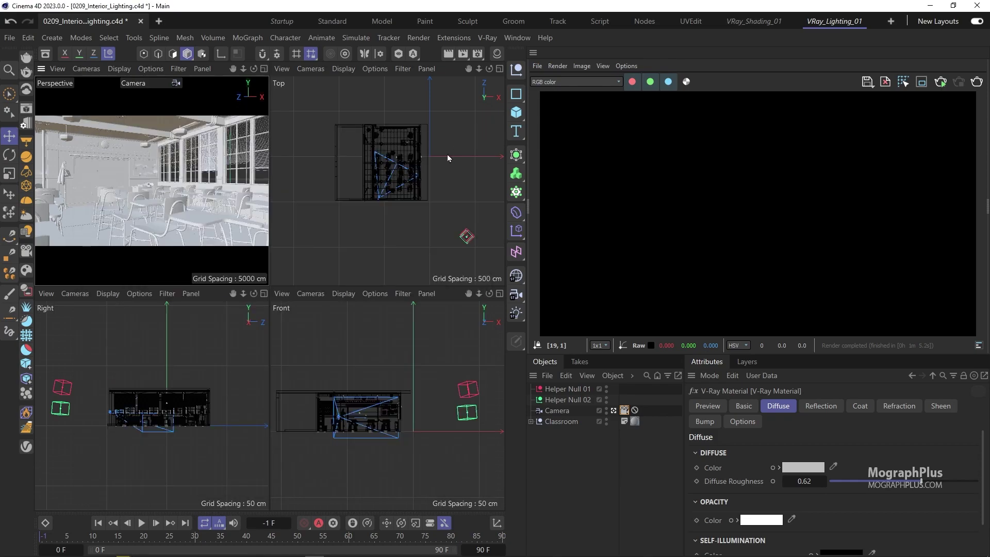
Step: Start an interactive V-Ray render of the classroom and add a Dome Light to the scene
click(938, 83)
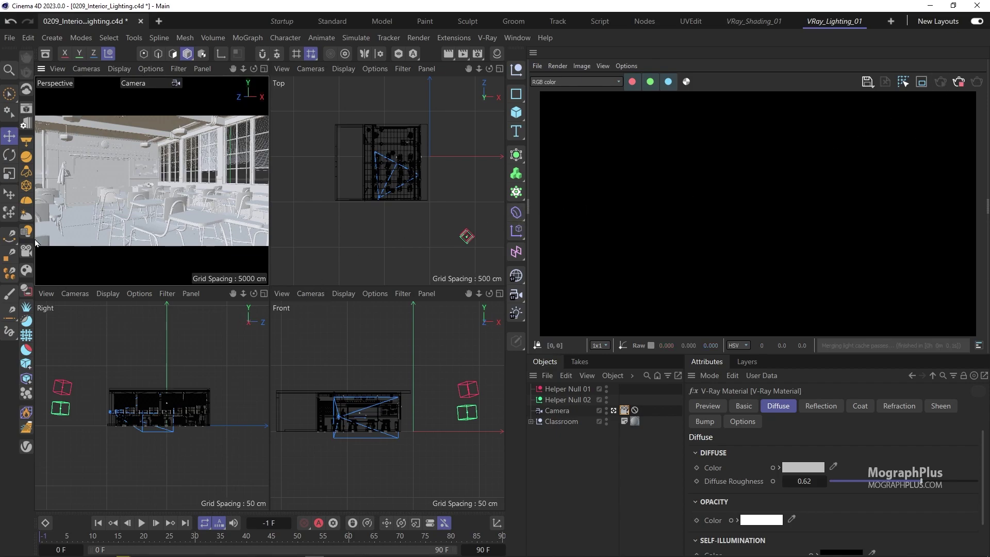
click(26, 204)
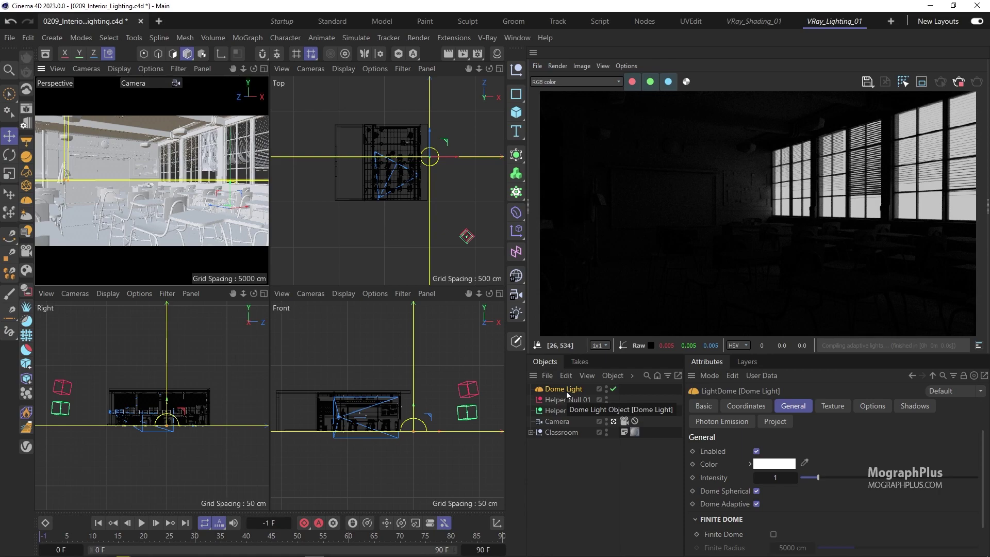
Step: Try Dome Light intensities of 10, 20 and 30 to compare the interior brightness in the interactive render
double_click(768, 478)
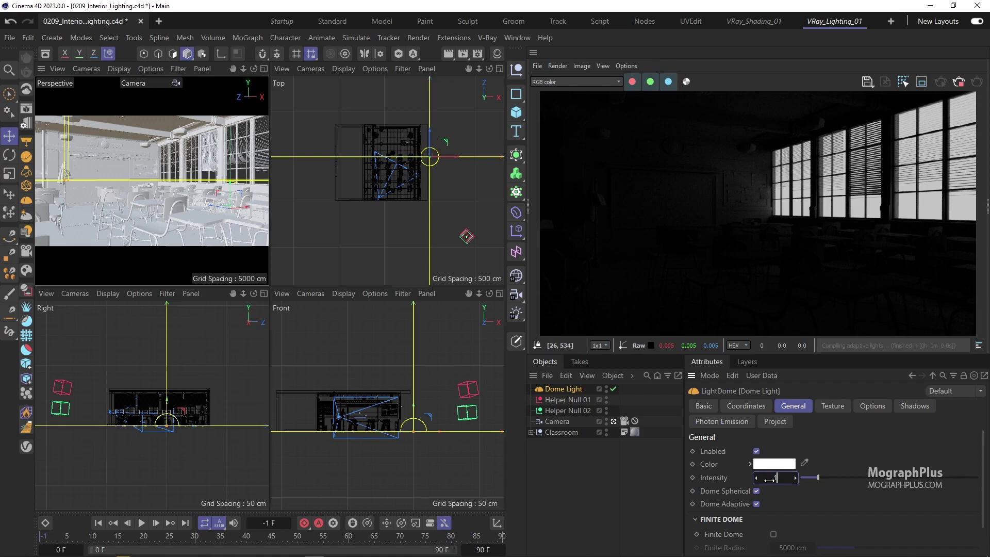
text(10)
key(Return)
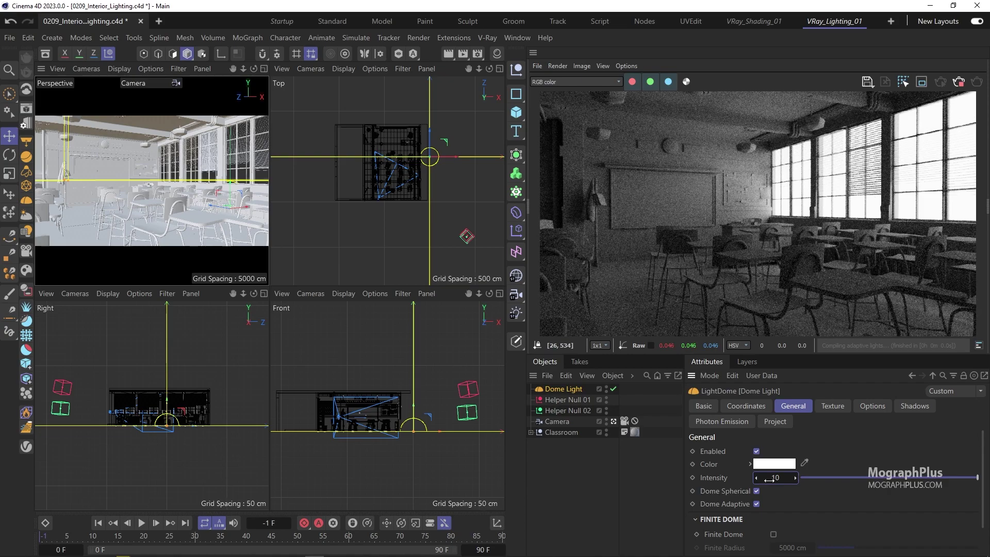
drag(769, 479, 840, 469)
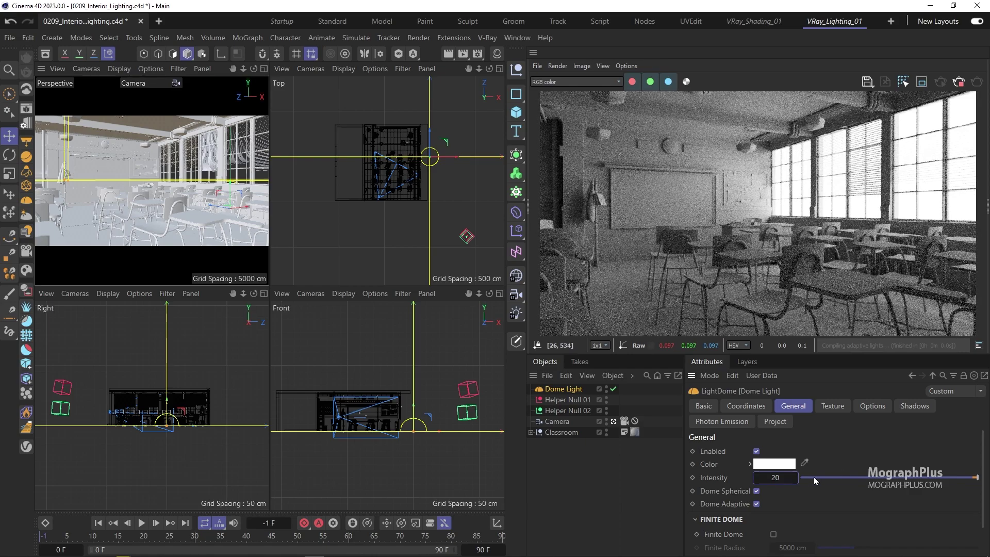
double_click(788, 478)
text(30)
key(Return)
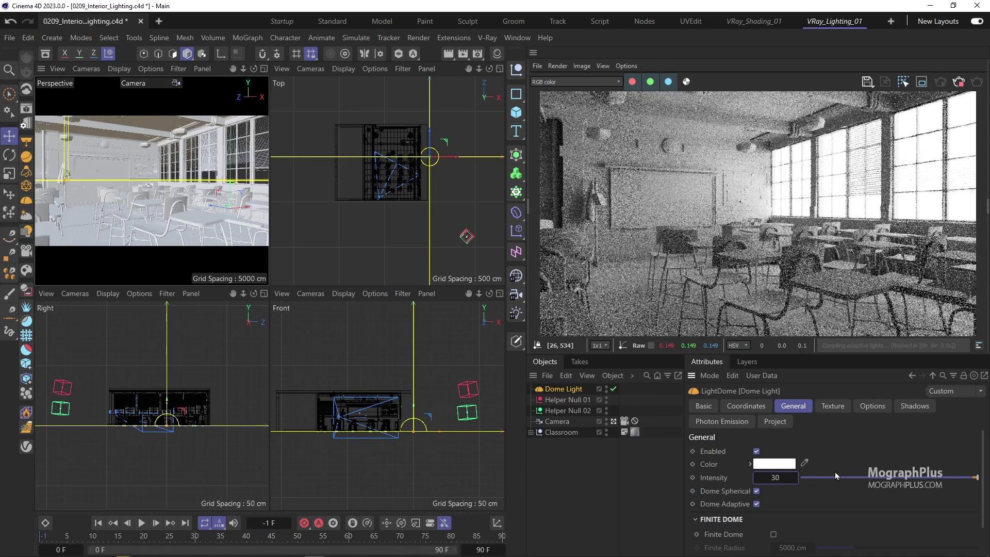
Step: Set the Dome Light's intensity to 45
double_click(777, 478)
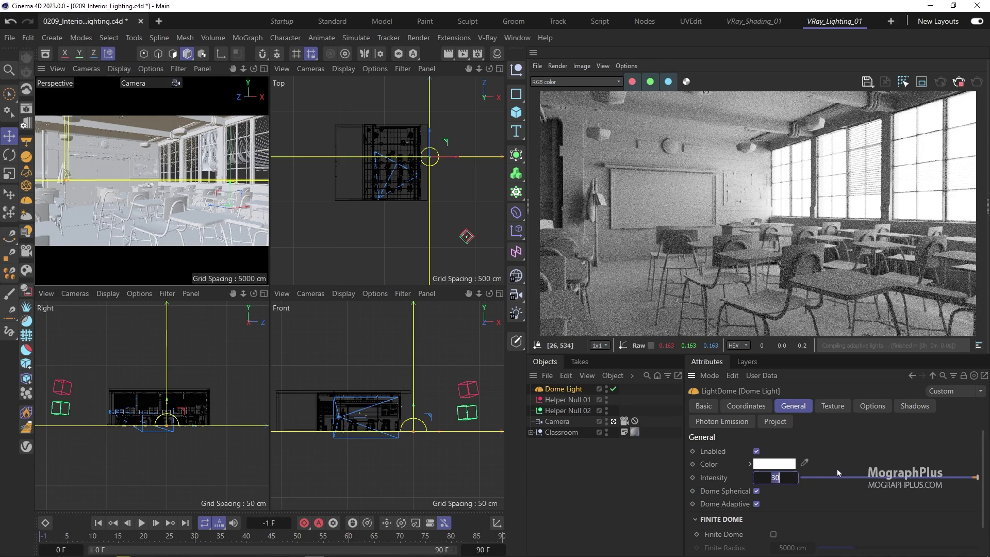
text(45)
key(Return)
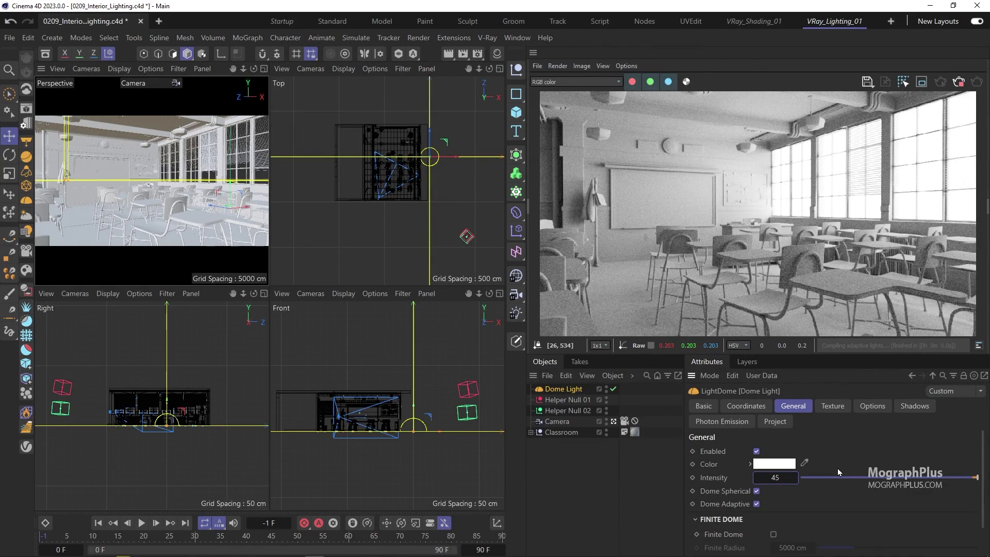
Step: Disable Affect Alpha for the Dome Light and check the render's alpha channel before returning to the RGB view
click(862, 411)
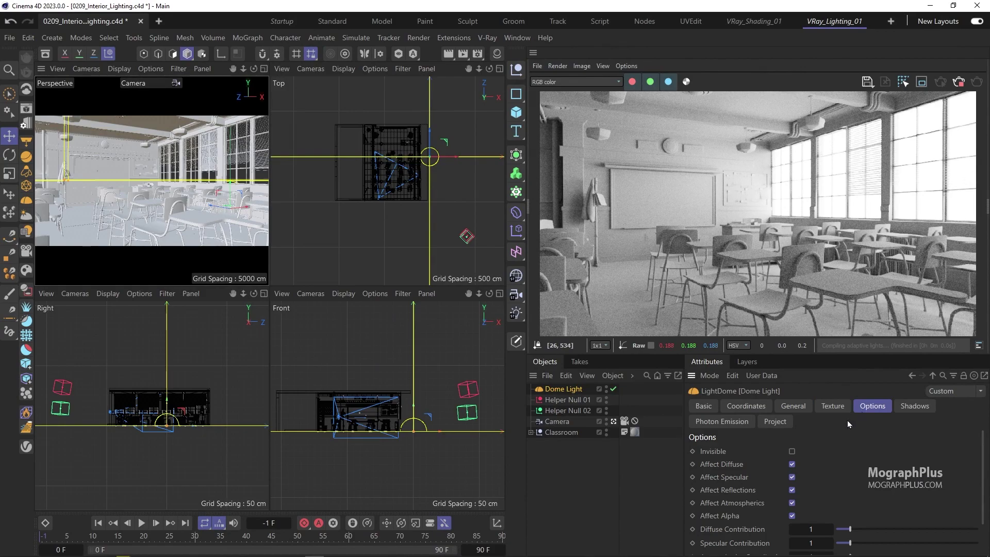
click(792, 516)
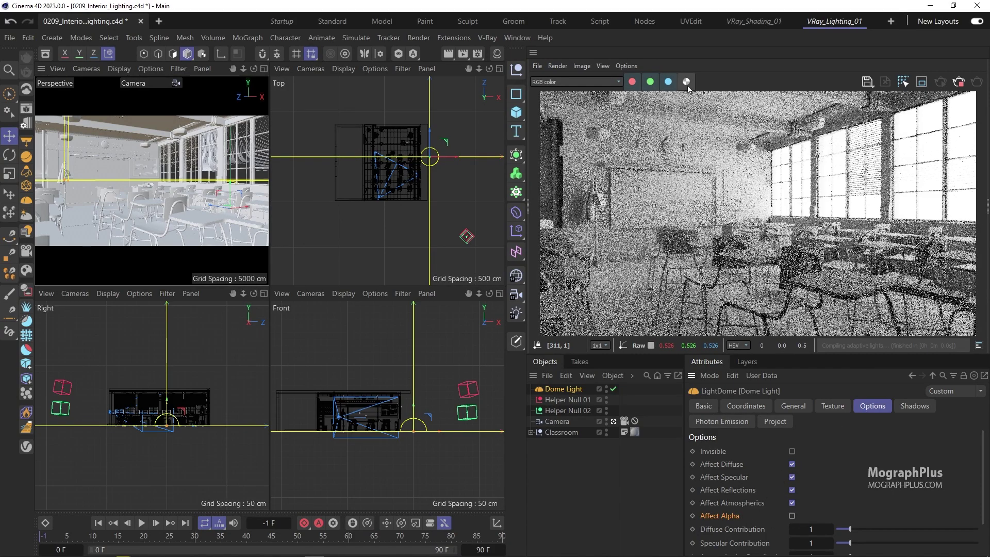
click(686, 83)
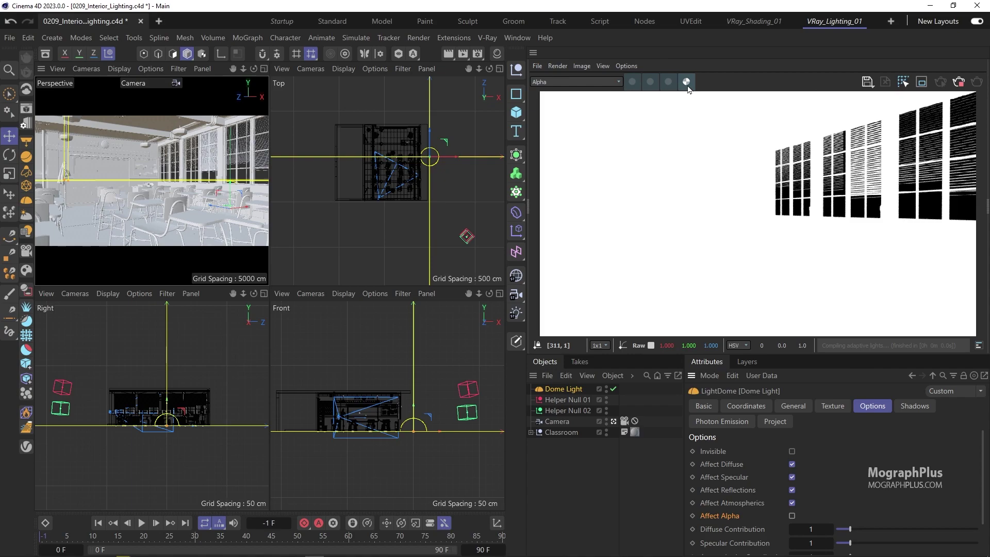
click(687, 82)
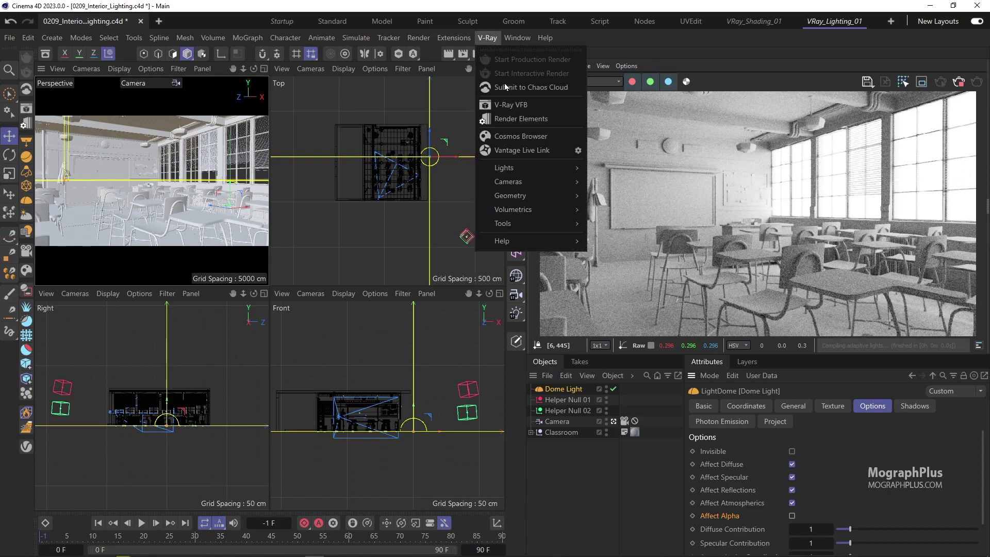
Step: Add a V-Ray Sun without a sky to the classroom scene
mouse_move(543, 170)
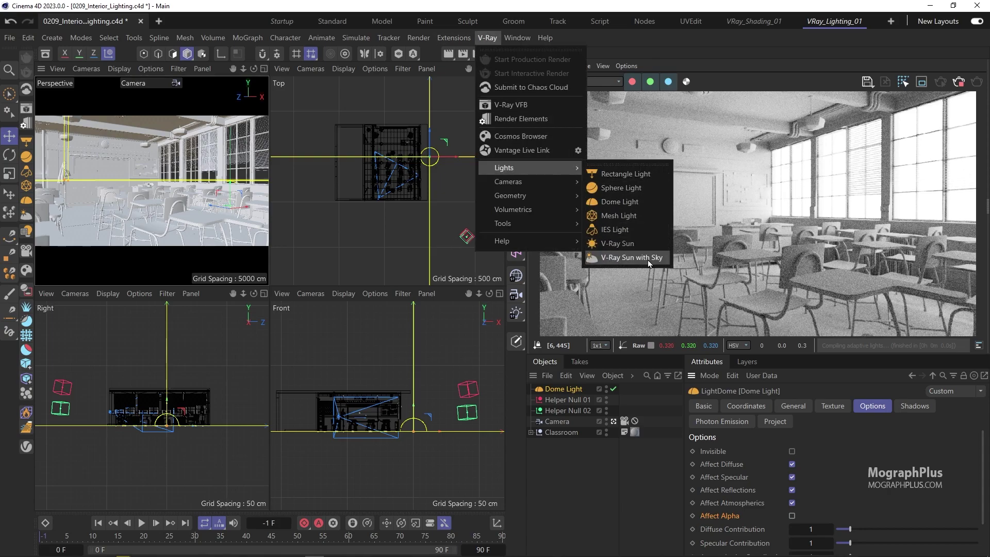
click(645, 247)
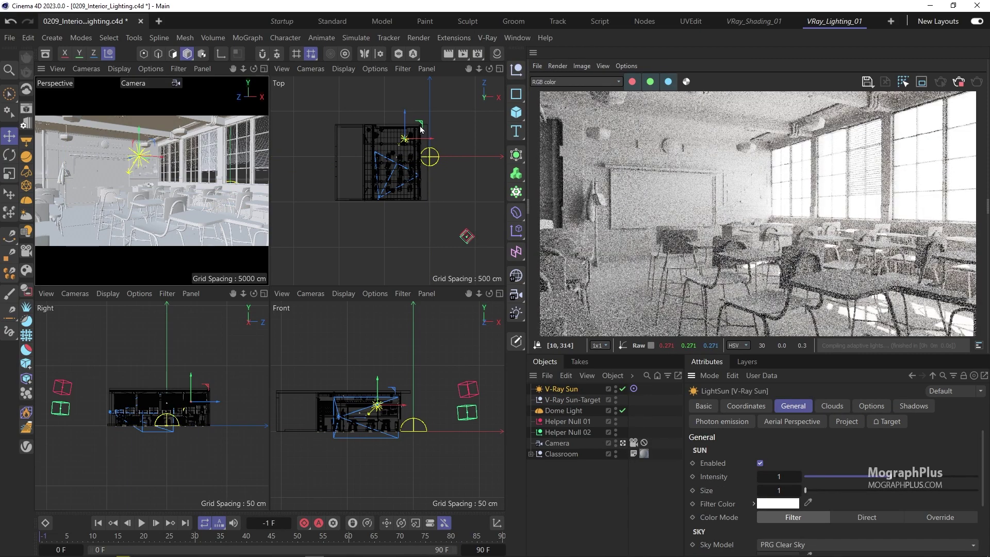
Step: Move the V-Ray Sun in the top view from inside the classroom to the helper nulls outside the windows
drag(420, 125, 474, 157)
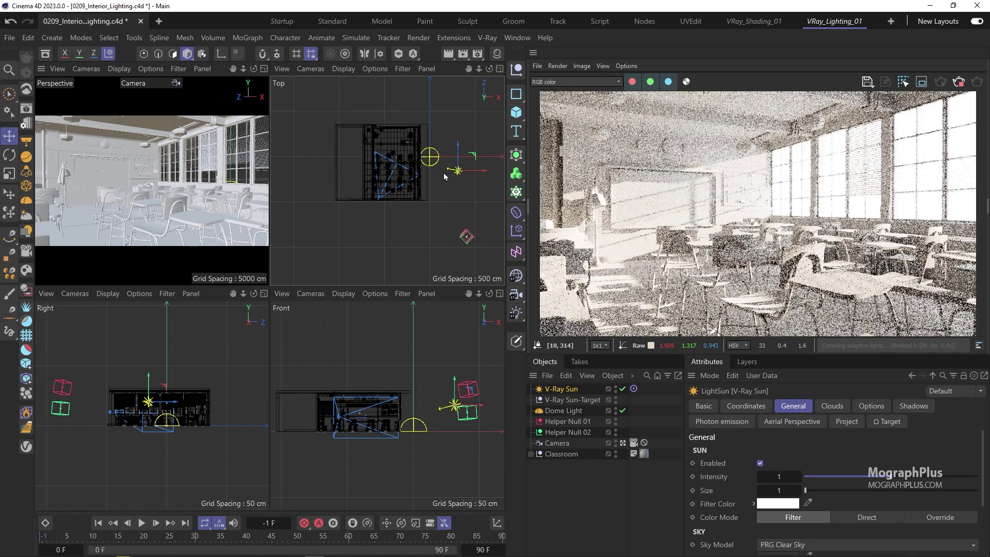
drag(463, 158, 468, 192)
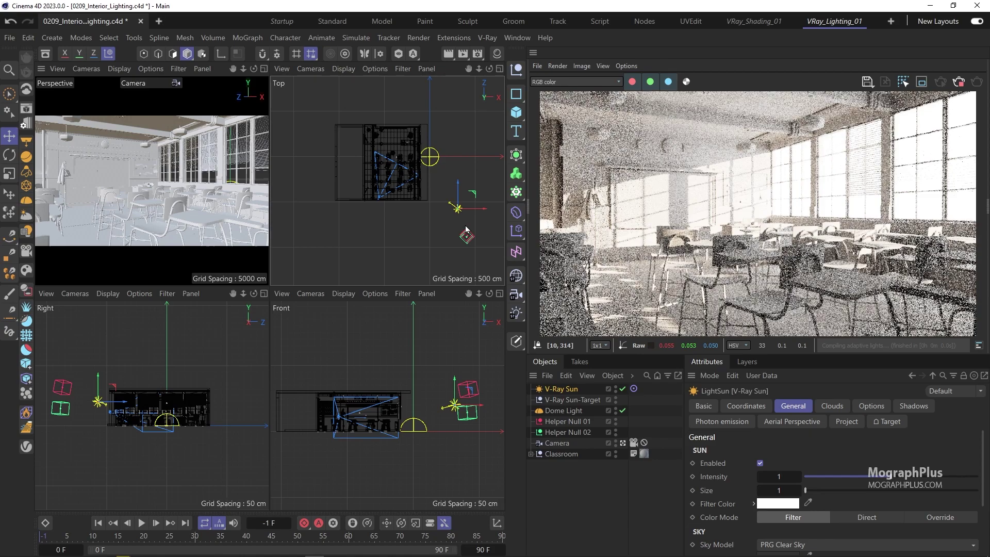
mouse_move(474, 194)
mouse_down()
mouse_move(484, 229)
mouse_move(480, 211)
mouse_up()
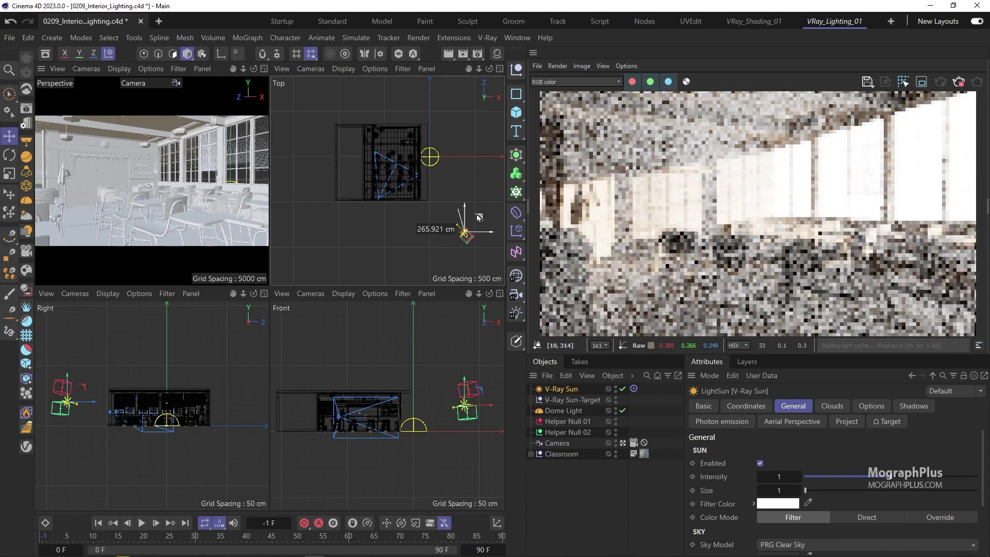
Step: Raise the V-Ray Sun, align it with the red Helper Null 01 in the front and top views, and stop the interactive render
drag(464, 392, 463, 355)
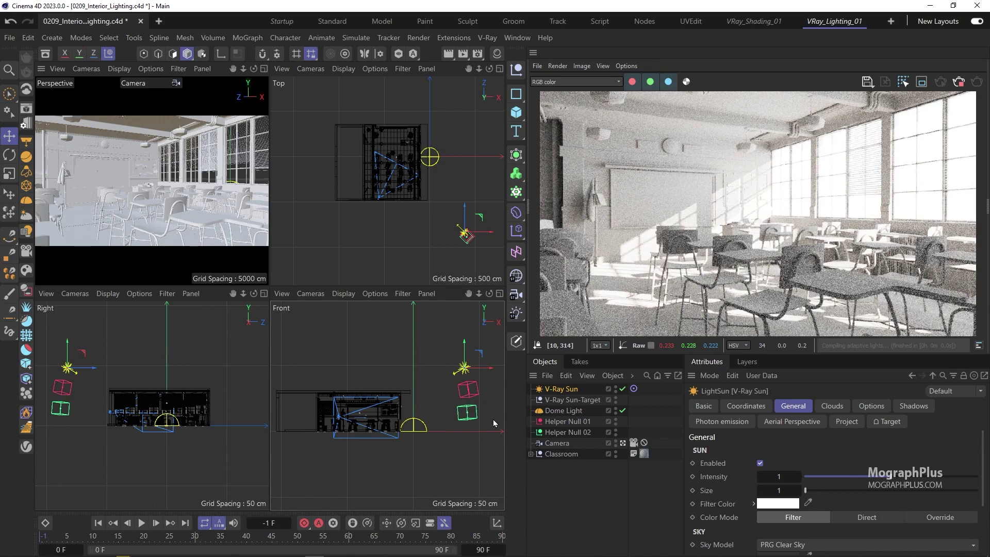
scroll(460, 357, up, 2)
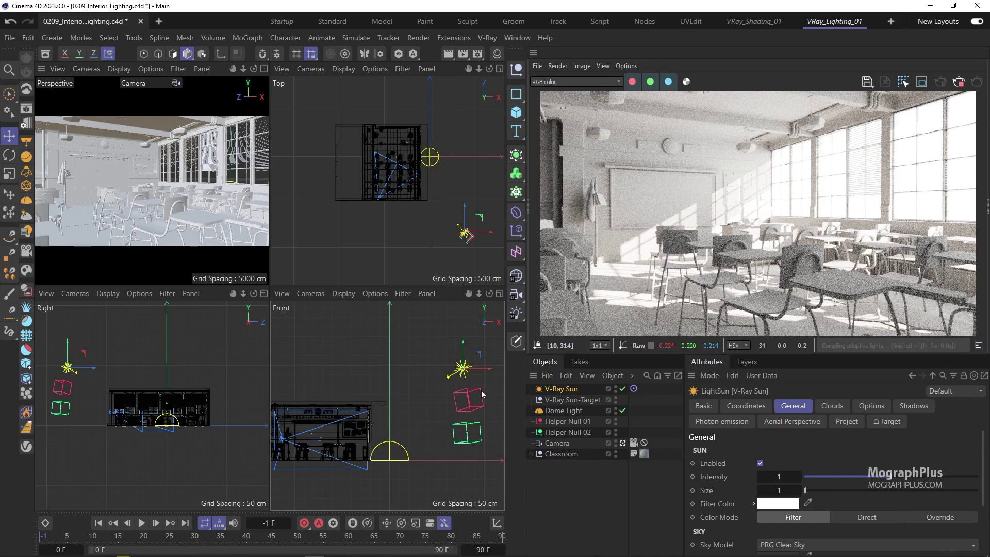
drag(467, 351, 489, 396)
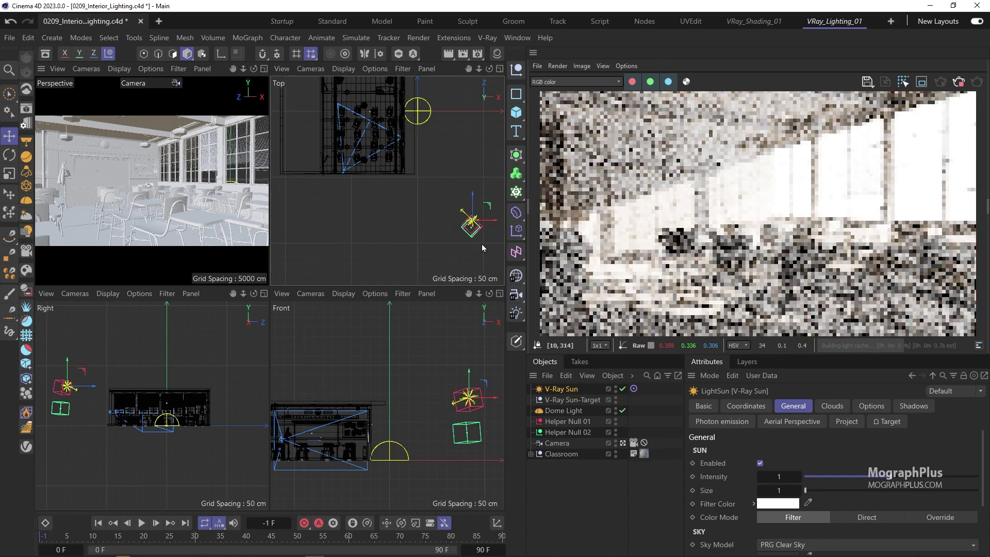
scroll(456, 217, up, 10)
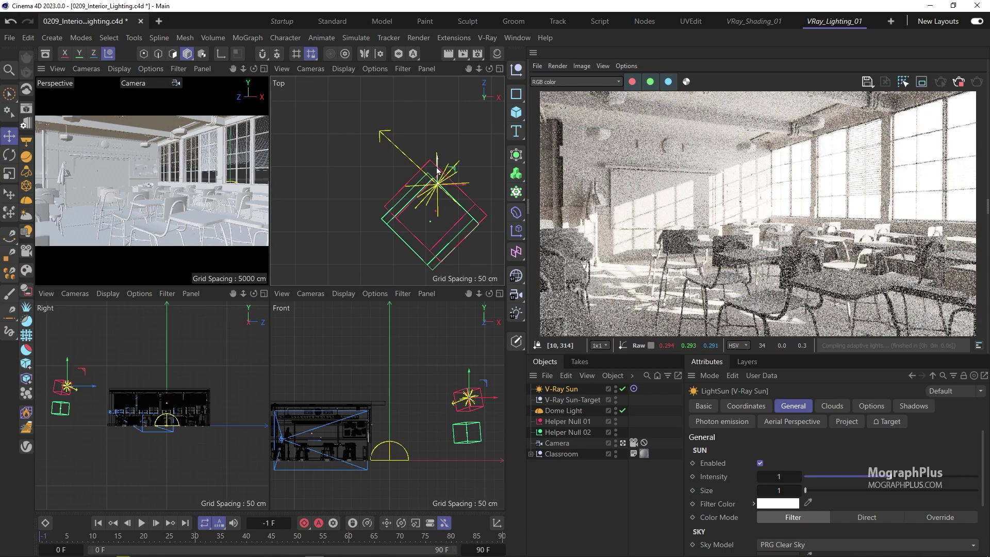
drag(454, 173, 446, 193)
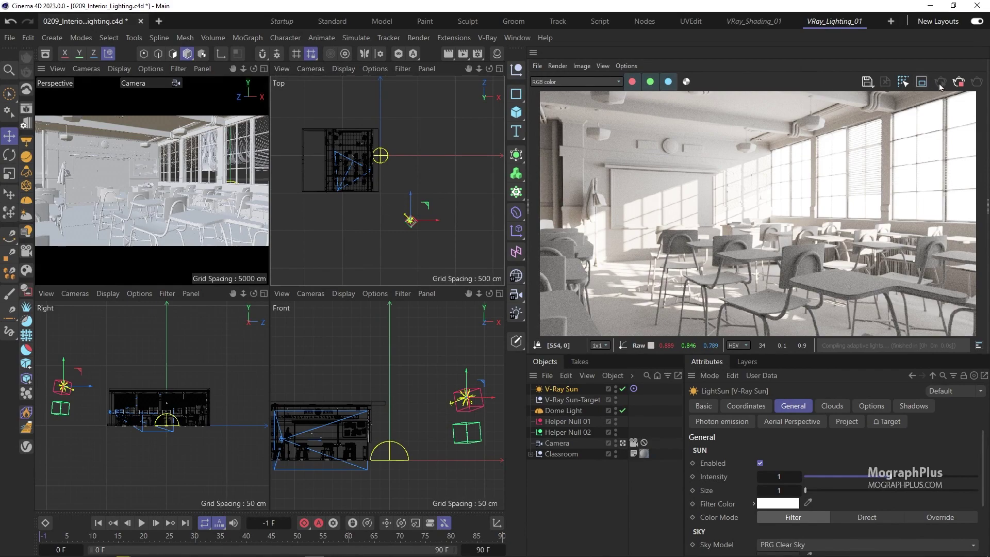
click(959, 81)
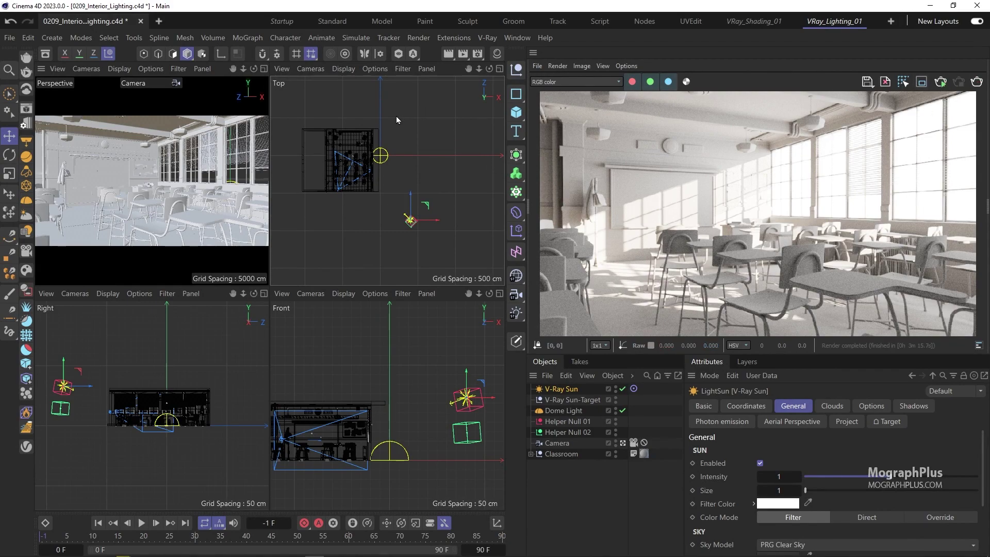
Step: Switch to the Startup layout and set the render output size to 1920 x 1080 pixels with the ratio locked
click(284, 21)
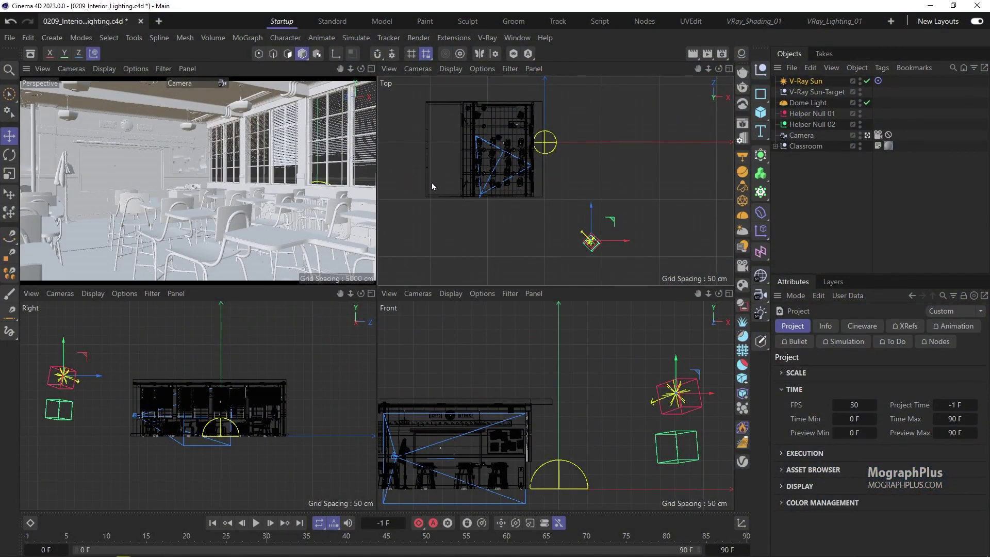
click(721, 53)
drag(739, 45, 336, 69)
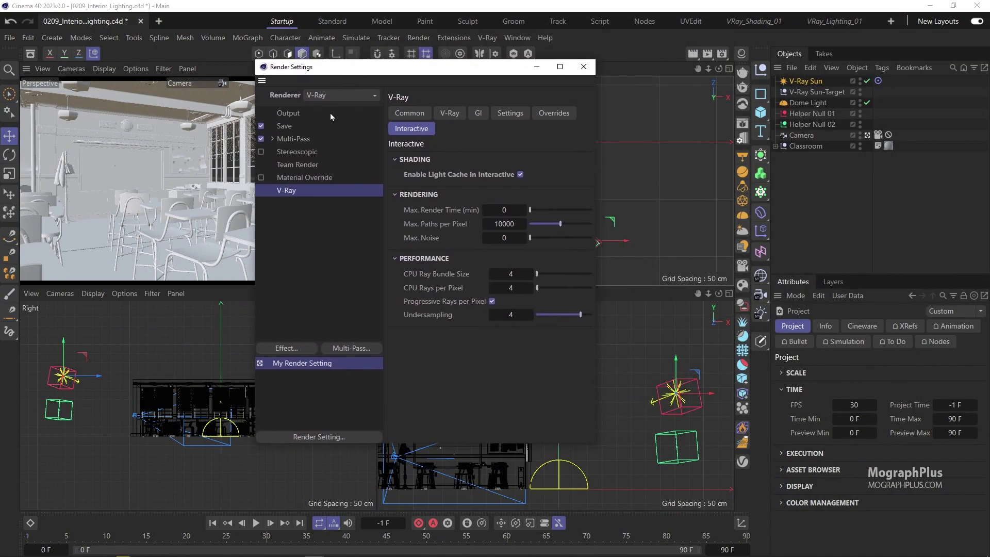
click(292, 113)
click(468, 126)
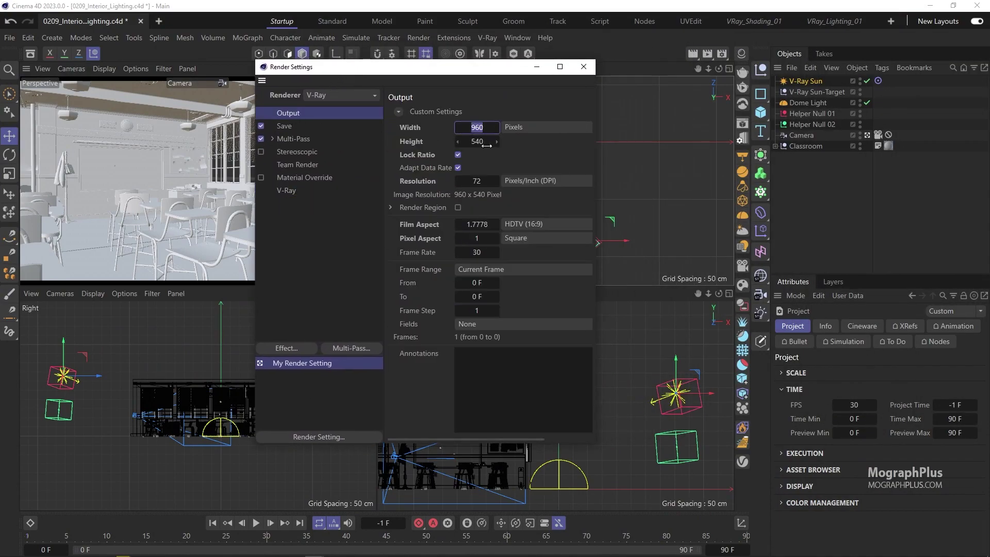
text(1920)
key(Return)
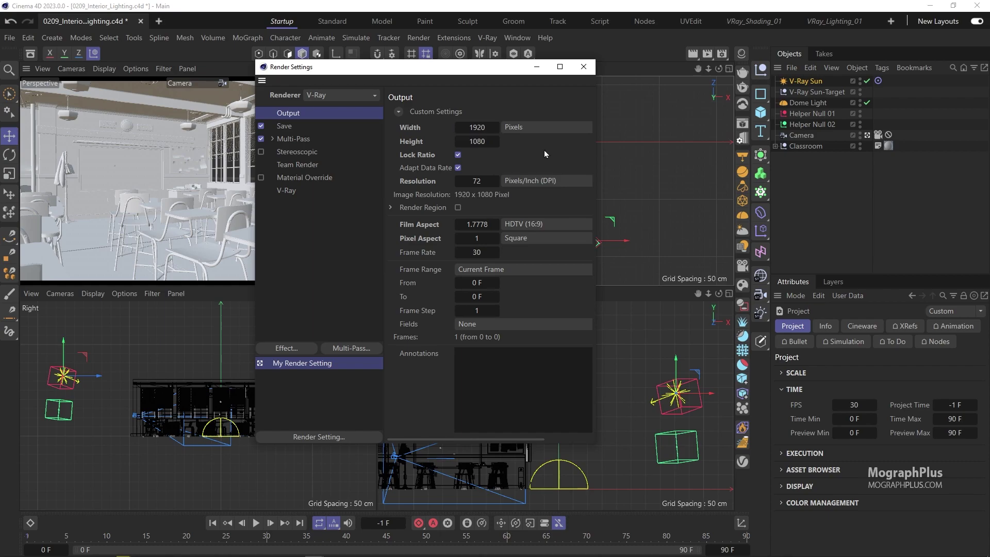
Step: Set the V-Ray image sampler's Noise Limit to 0.01 and enable the denoiser with the Default V-Ray Denoiser engine
click(283, 191)
click(450, 113)
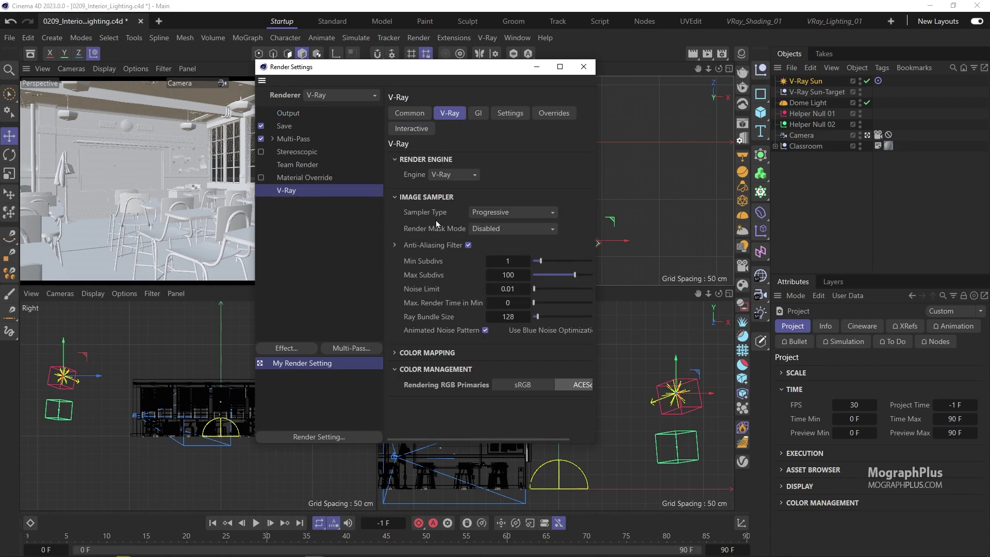
click(505, 288)
key(Return)
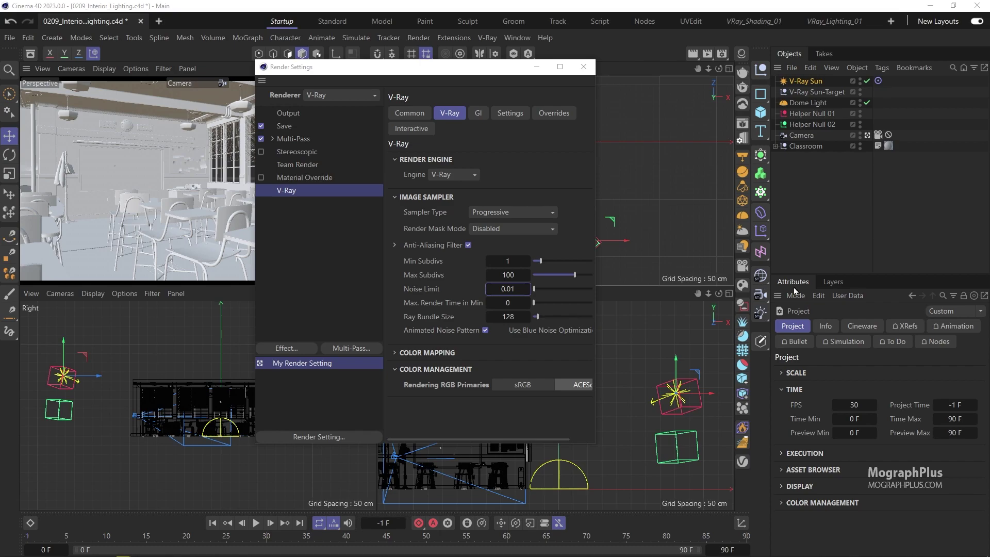
click(409, 113)
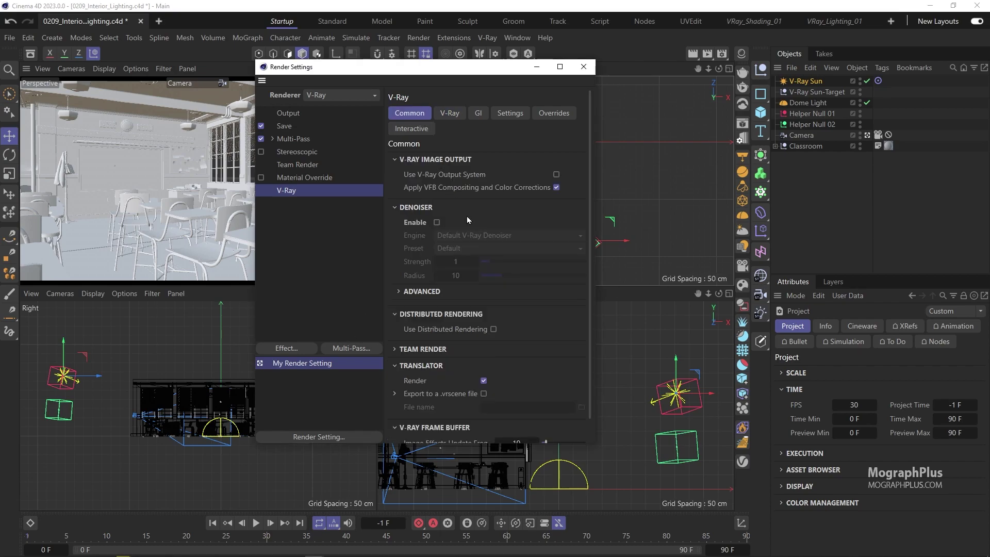
click(436, 222)
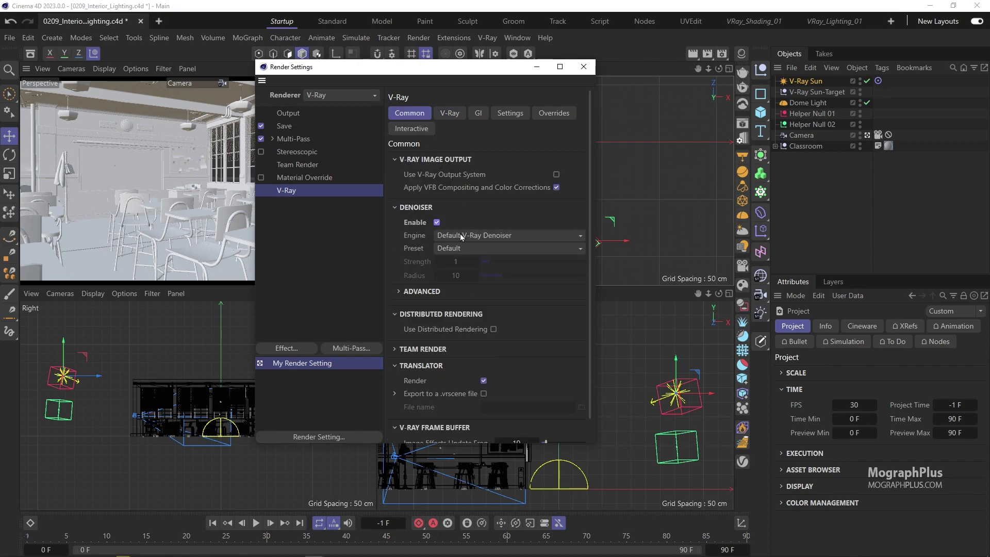
Step: Start a V-Ray production render of the camera view, stop it and clear all channel data from the frame buffer
middle_click(185, 156)
click(488, 37)
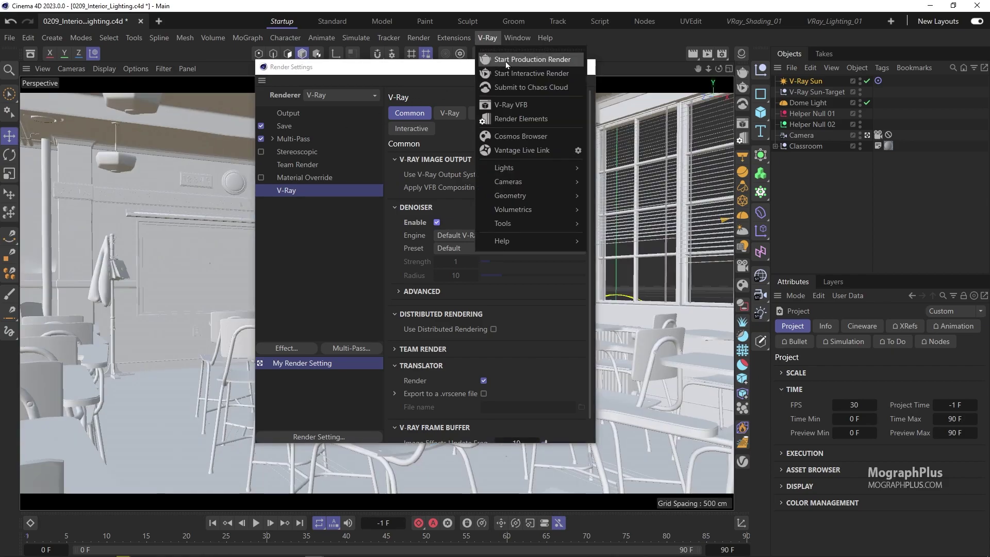
click(544, 60)
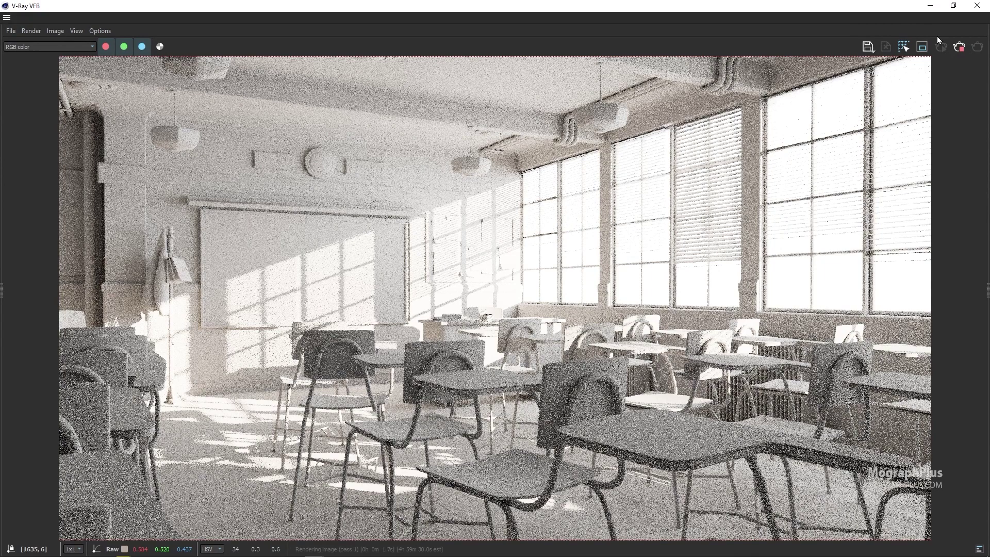
click(959, 46)
click(886, 46)
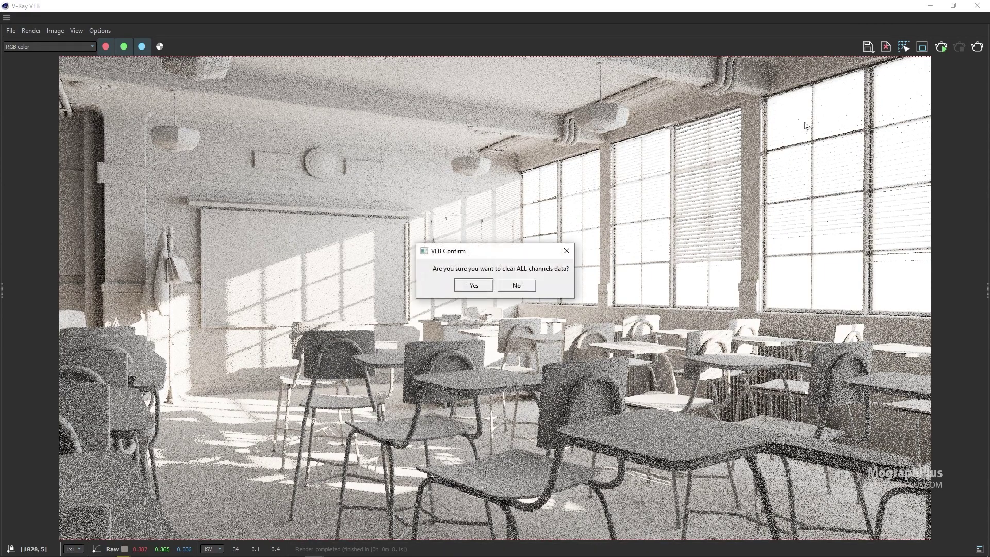
click(466, 285)
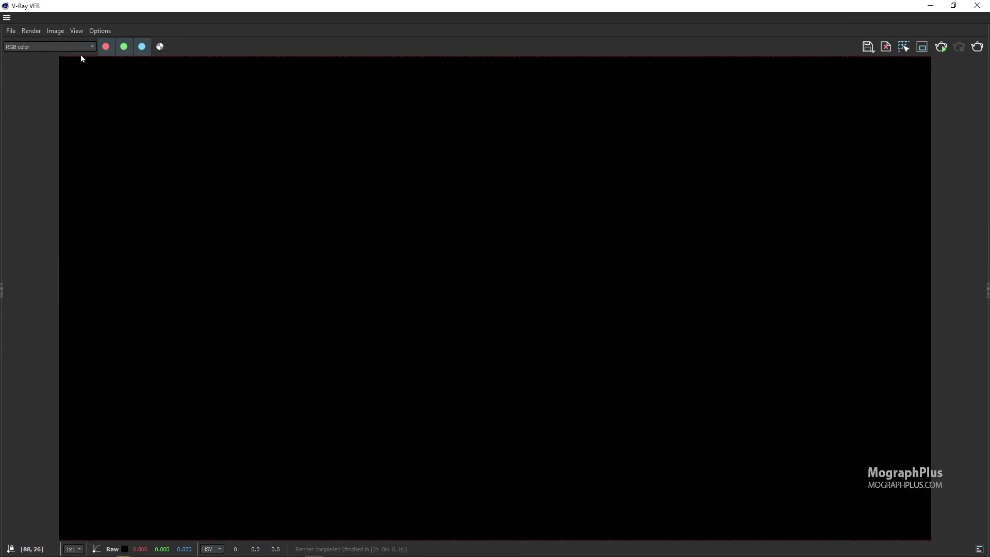
Step: Load the white classroom's finished 1920x1080 render from the frame buffer history and hide the history again
click(76, 31)
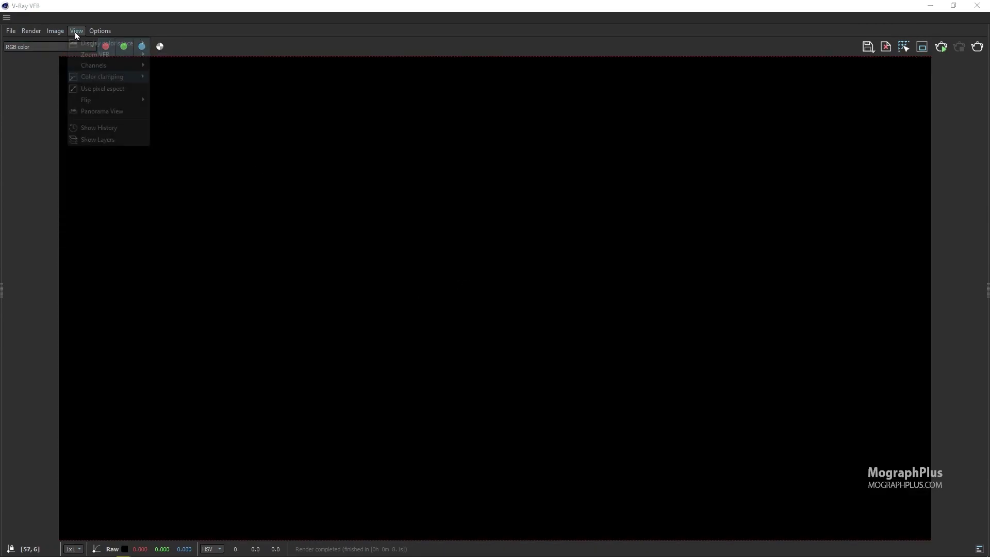
click(109, 128)
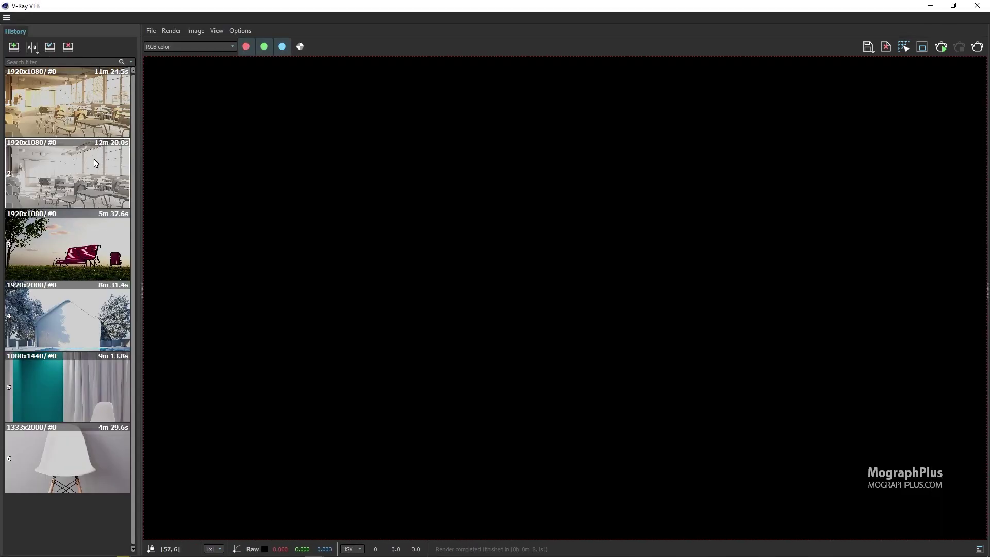
double_click(94, 189)
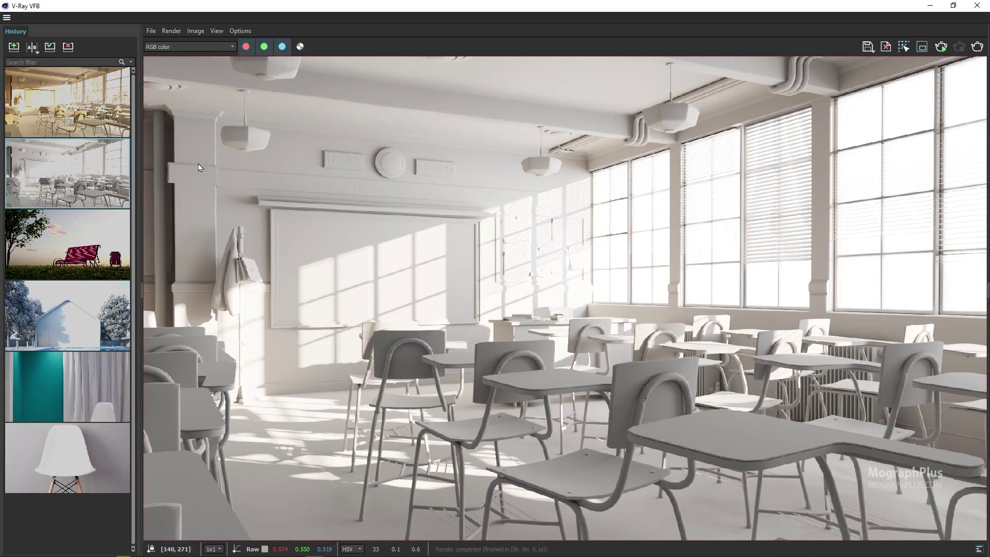
click(140, 153)
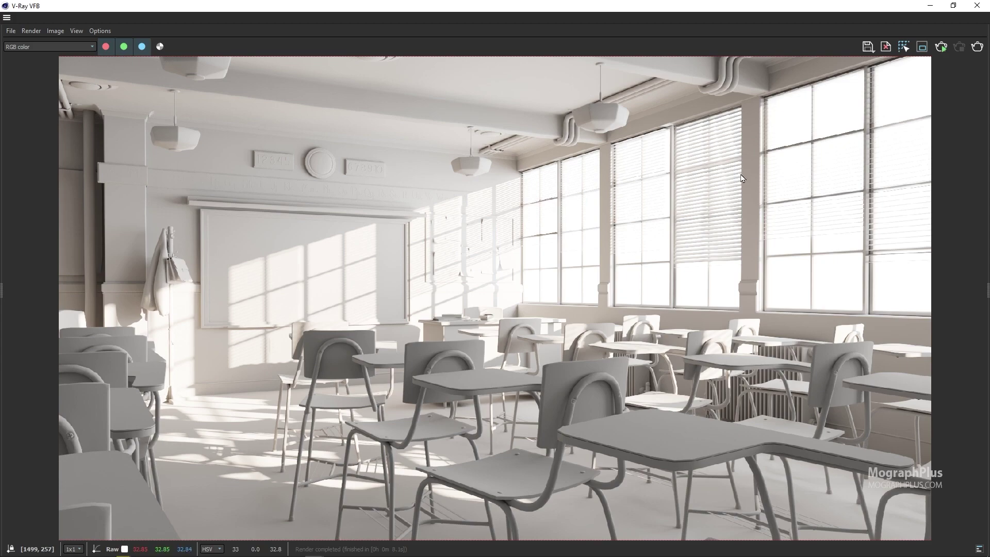
Step: Add a Curves correction layer to the render and bend its Master curve to darken the shadows for more contrast
click(988, 173)
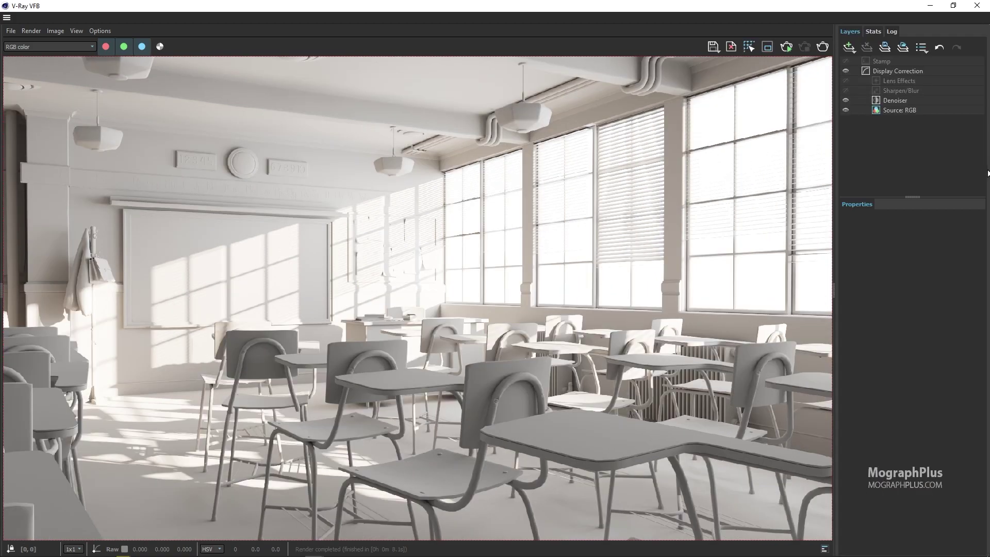
click(849, 48)
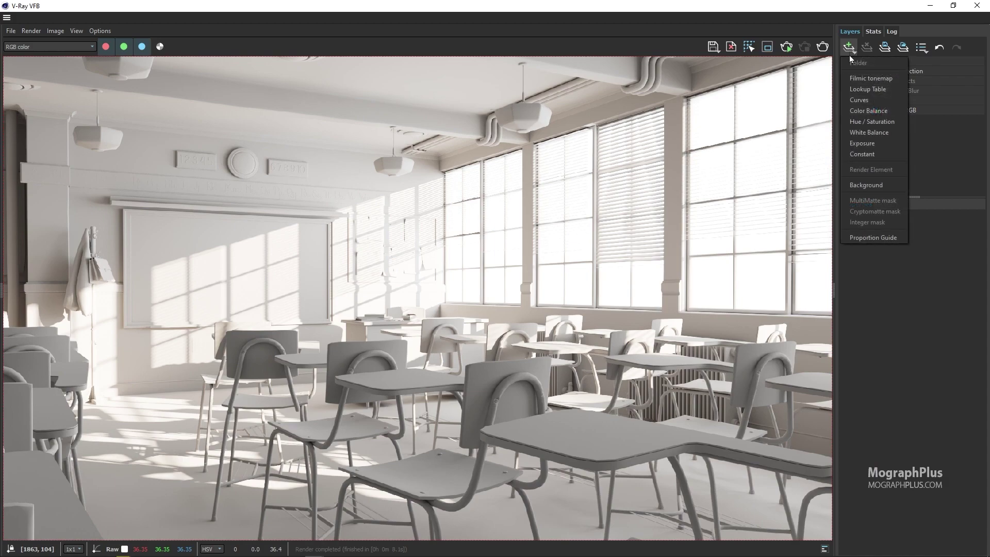
click(887, 100)
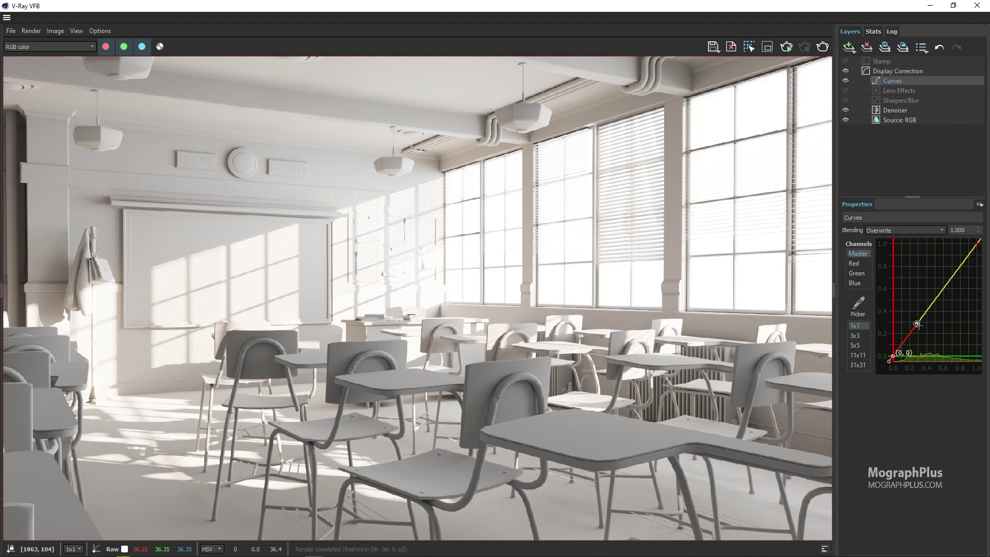
click(919, 324)
drag(922, 326, 950, 278)
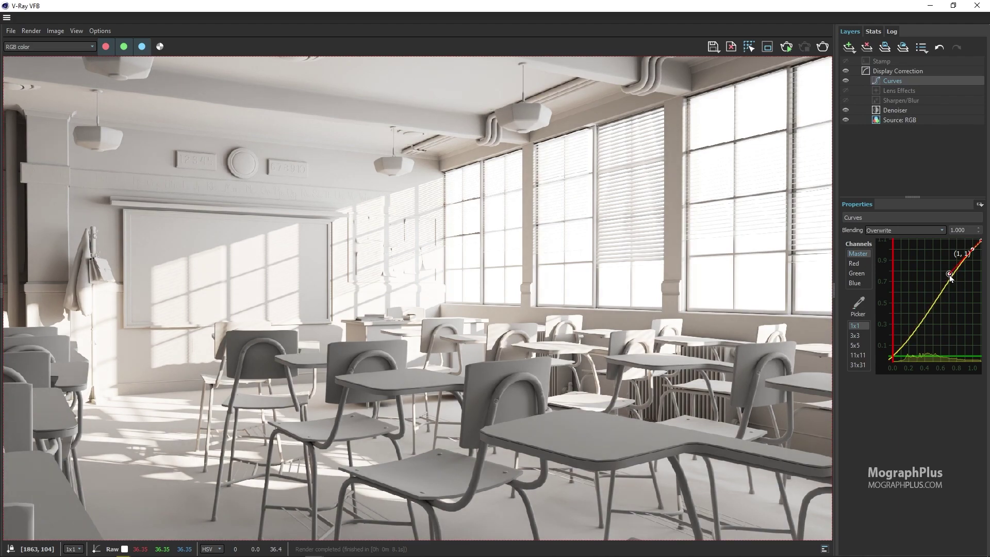
Step: Add a White Balance correction layer and warm the image with a temperature of about 7398
click(848, 53)
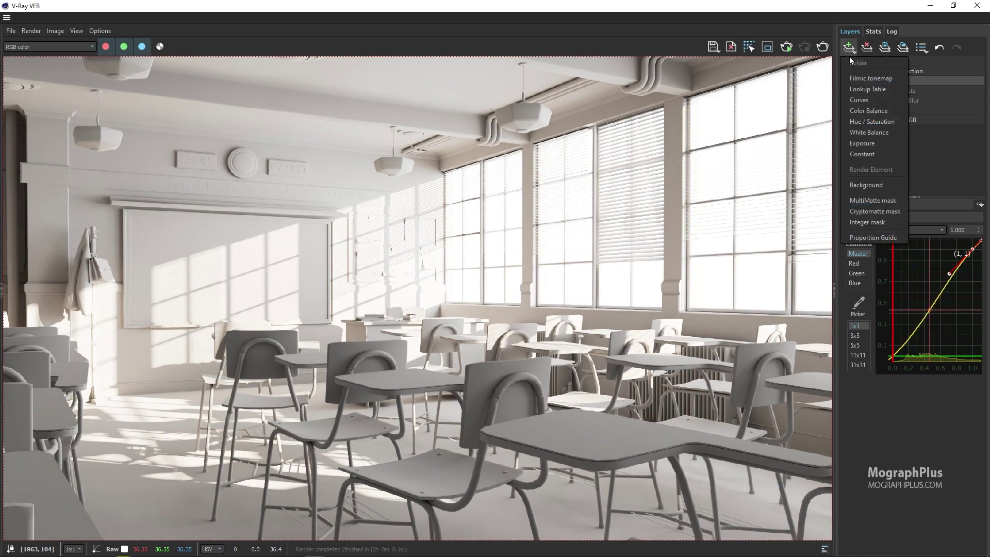
click(896, 136)
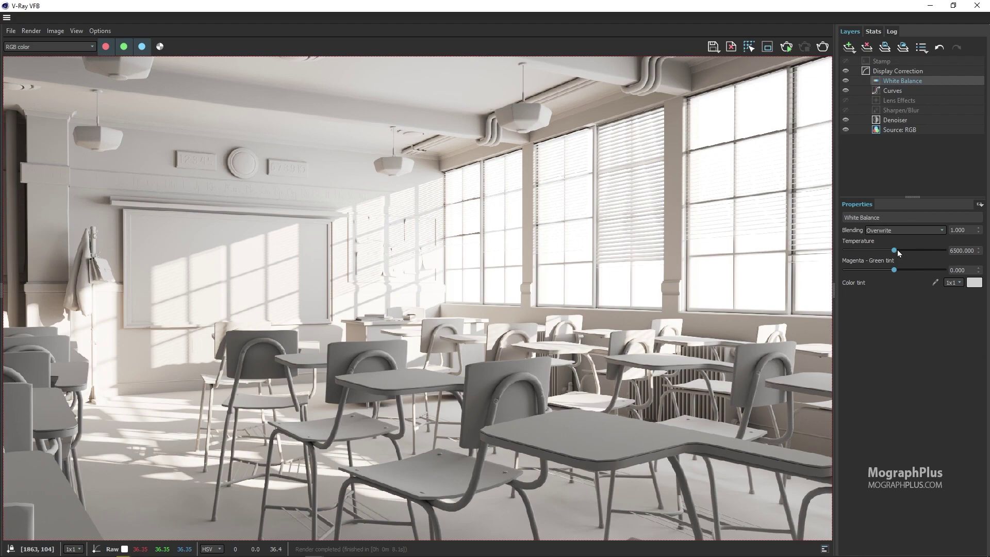
mouse_move(897, 250)
mouse_down()
mouse_move(877, 250)
mouse_move(907, 255)
mouse_up()
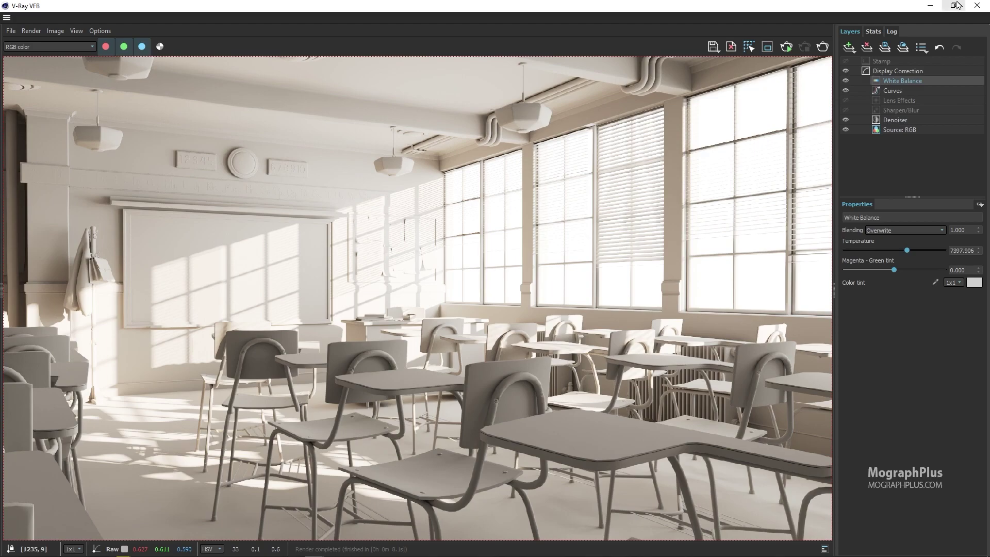
Step: Close the frame buffer window, return to the VRay_Lighting_01 layout and hide the correction layers beside the render
click(974, 7)
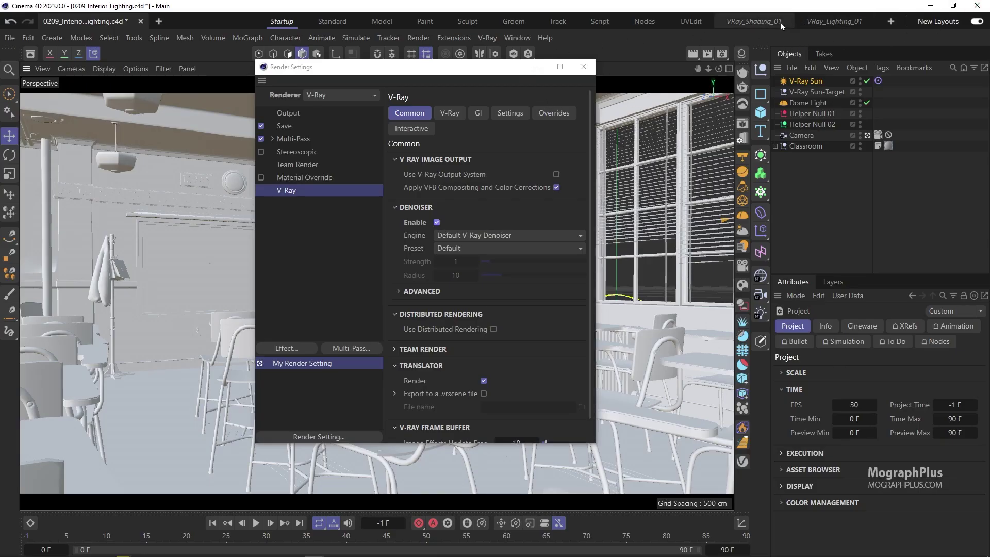
click(812, 22)
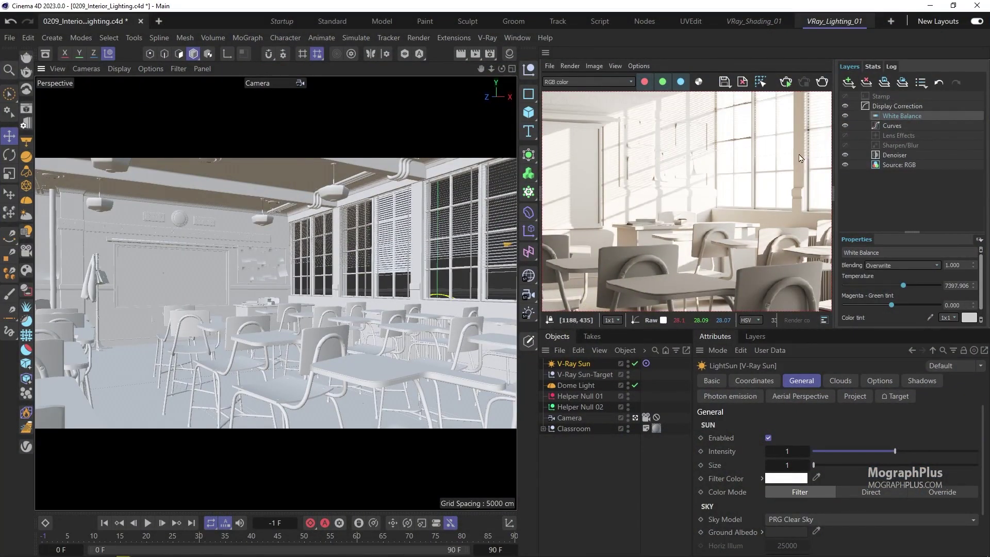
click(832, 174)
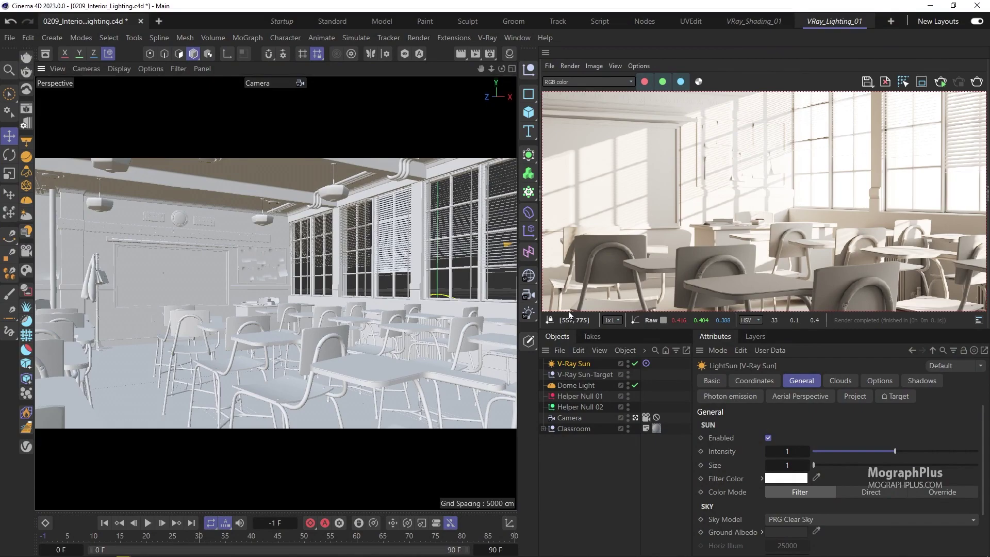
Step: Enlarge the frame buffer area and disable V-Ray Sun, V-Ray Sun-Target and Dome Light in viewport and render
drag(563, 330, 559, 357)
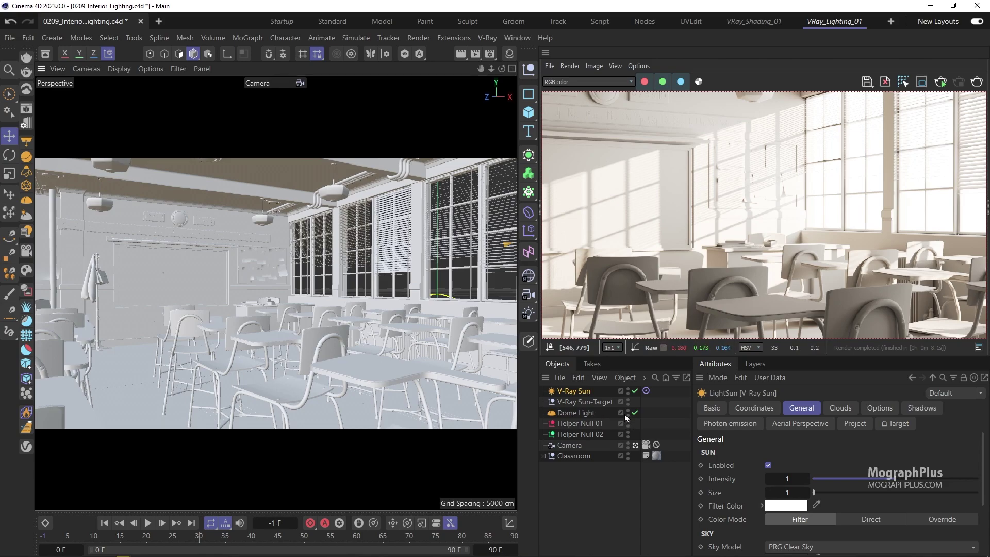
drag(628, 413, 633, 393)
Step: Create a null object and name it First Lighting Setup
click(529, 69)
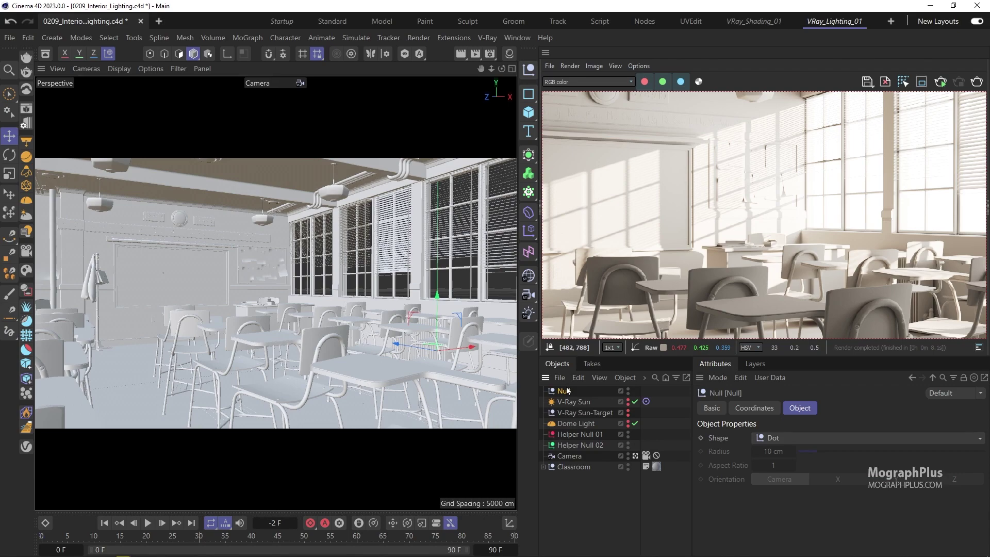
double_click(566, 391)
text(F)
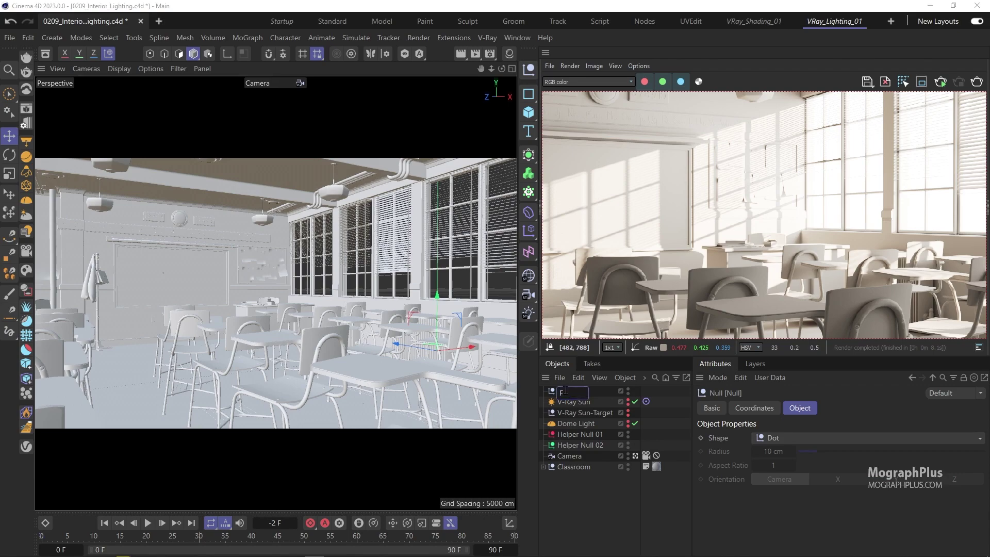
text(irst Lighting Se)
text(tup)
key(Return)
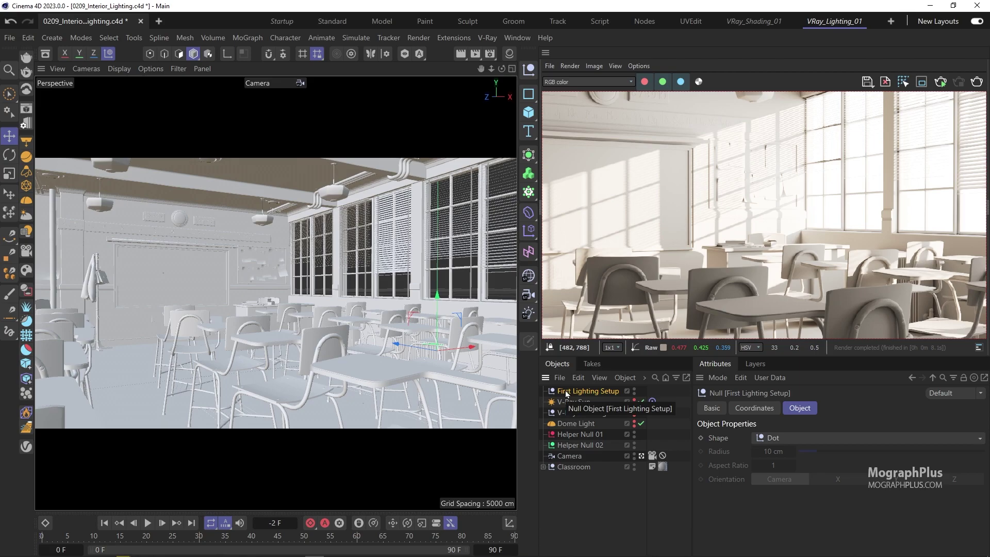
Step: Place V-Ray Sun, V-Ray Sun-Target and Dome Light inside the First Lighting Setup null and collapse it
click(573, 402)
shift+click(573, 424)
drag(573, 424, 572, 394)
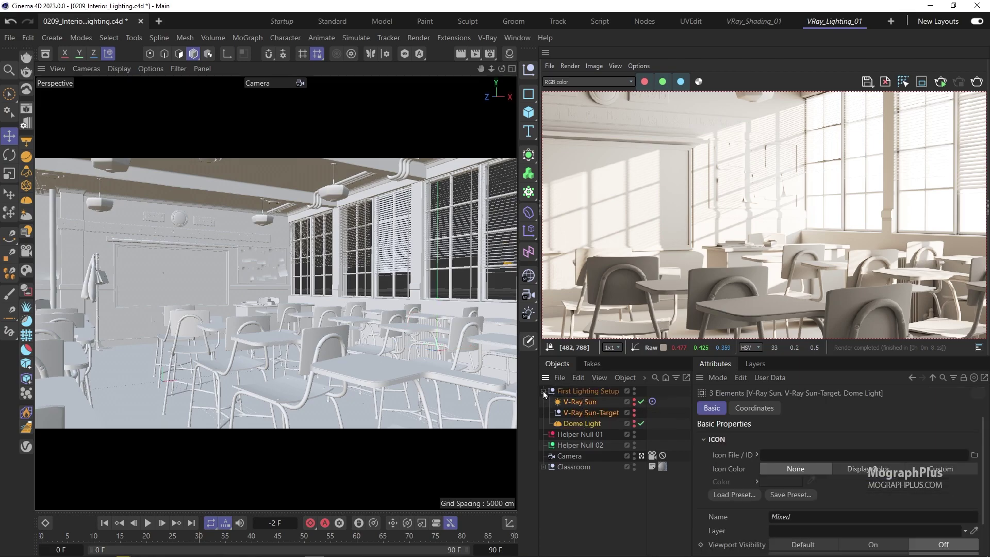
click(543, 392)
click(543, 392)
click(544, 392)
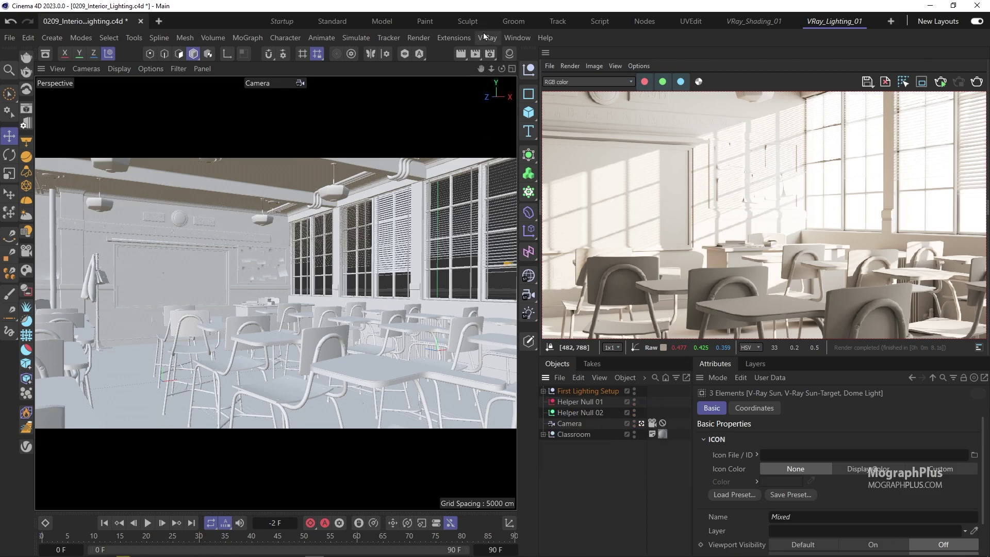
Step: Set the render output size to 960 x 540 pixels in the render settings
key(ctrl+b)
click(518, 92)
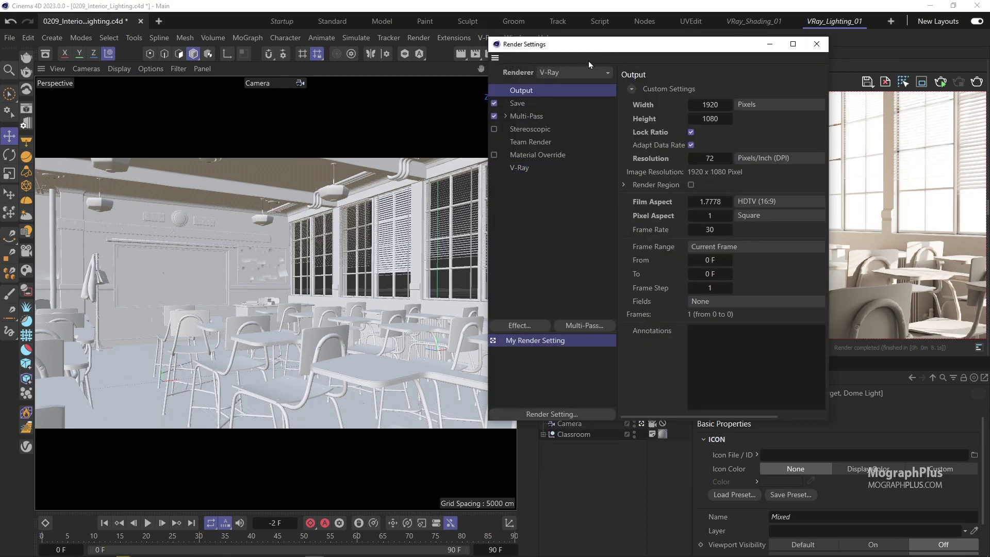
drag(606, 45, 343, 92)
click(449, 151)
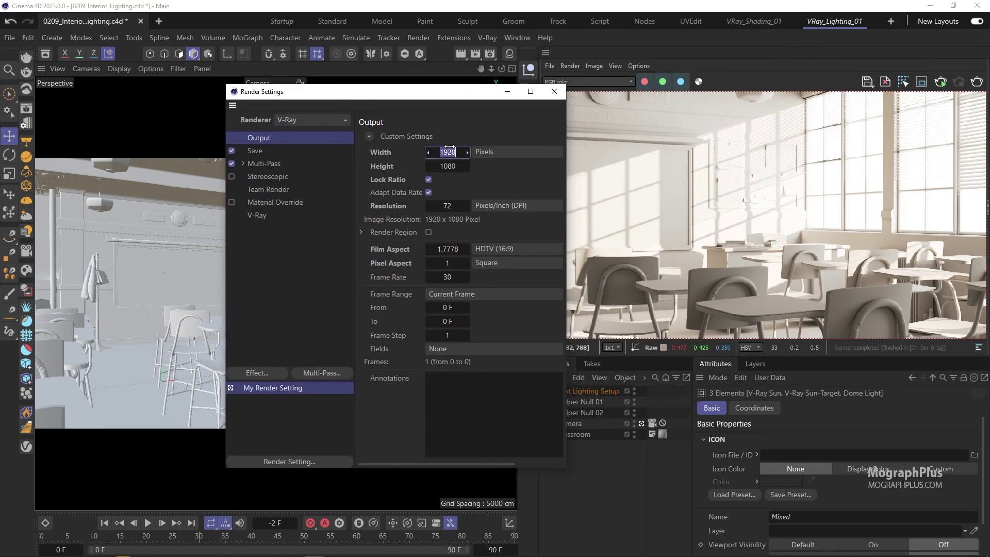
text(960)
key(Return)
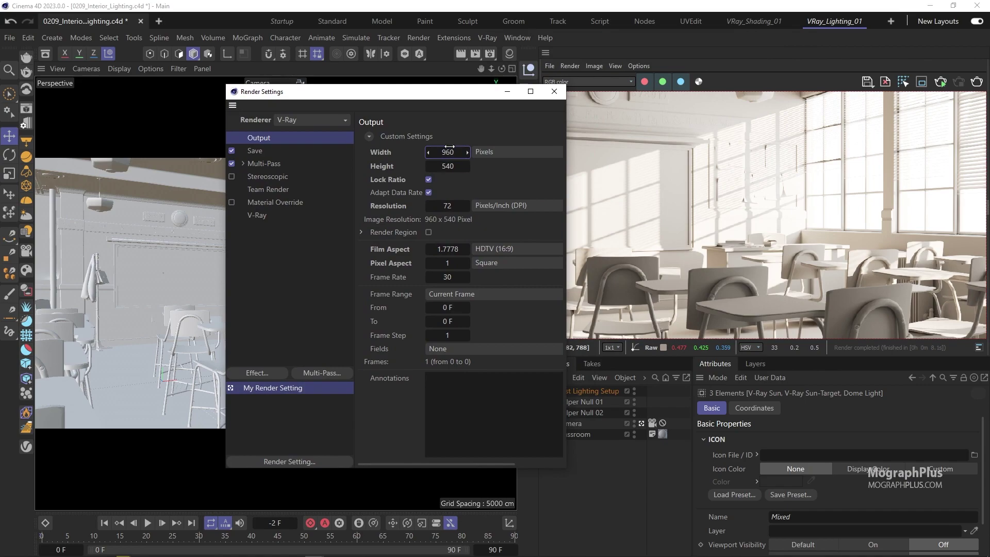
Step: Switch the V-Ray denoiser engine to NVIDIA AI Denoiser and close the render settings
click(257, 215)
click(495, 260)
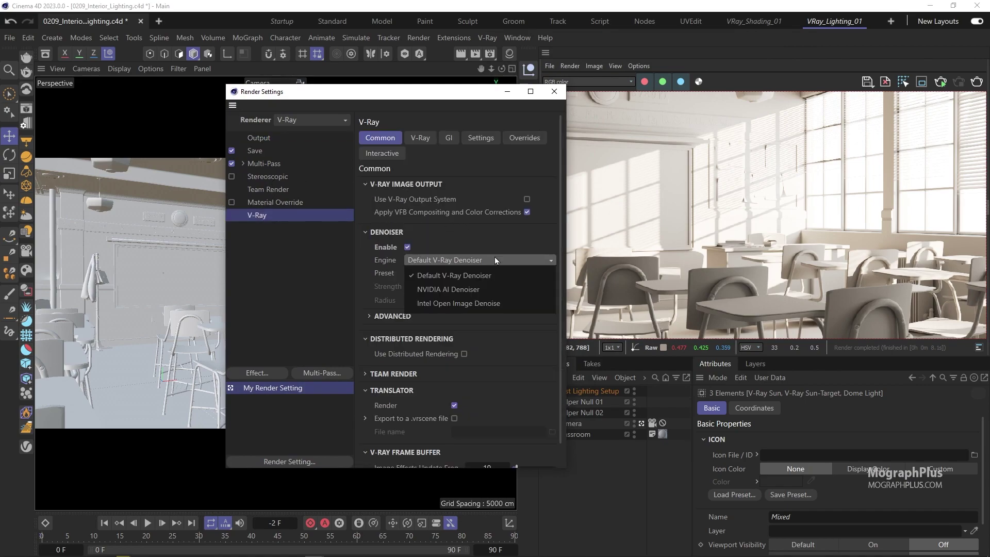
click(494, 289)
click(553, 91)
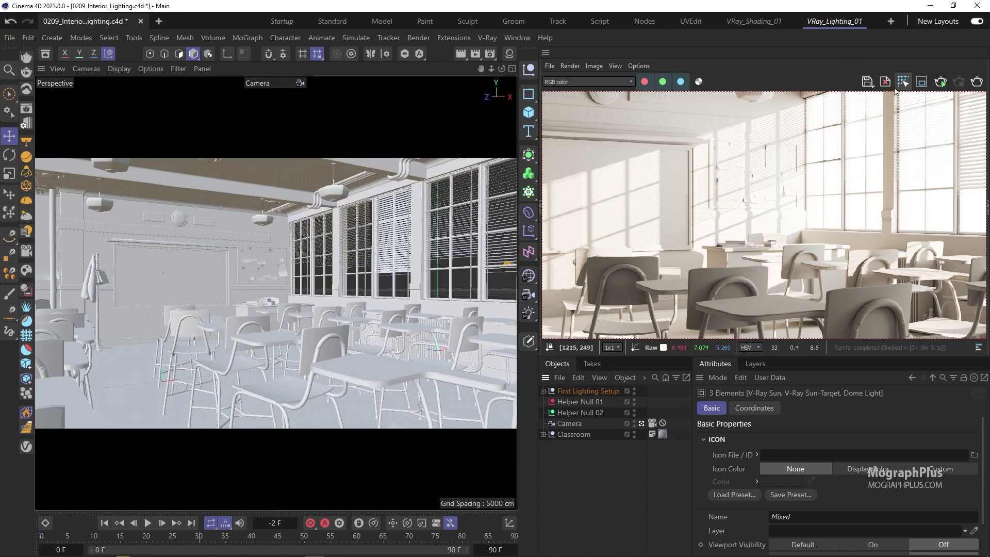
Step: Clear all frame buffer channels and, in the four-view layout, add a new V-Ray Sun with a Dome Light
click(885, 82)
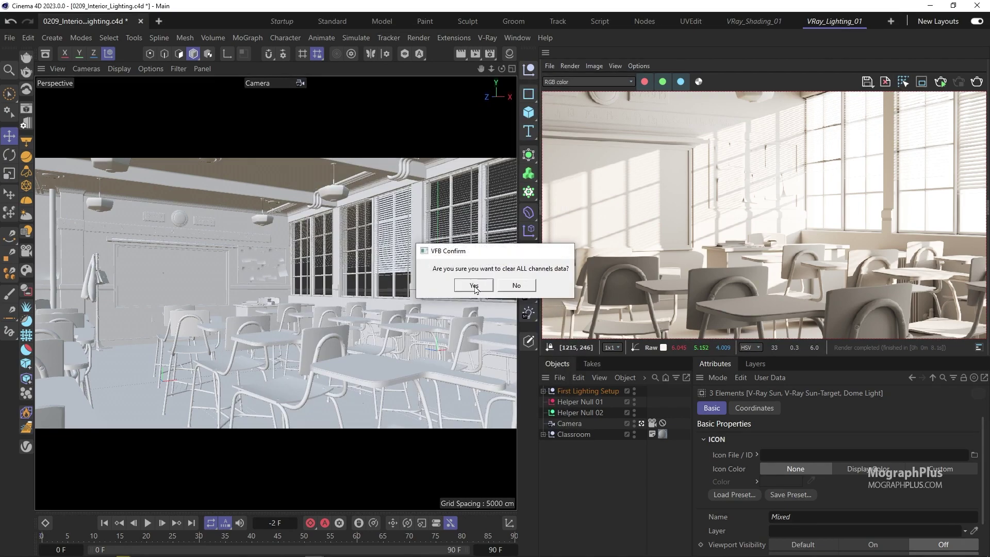
click(474, 285)
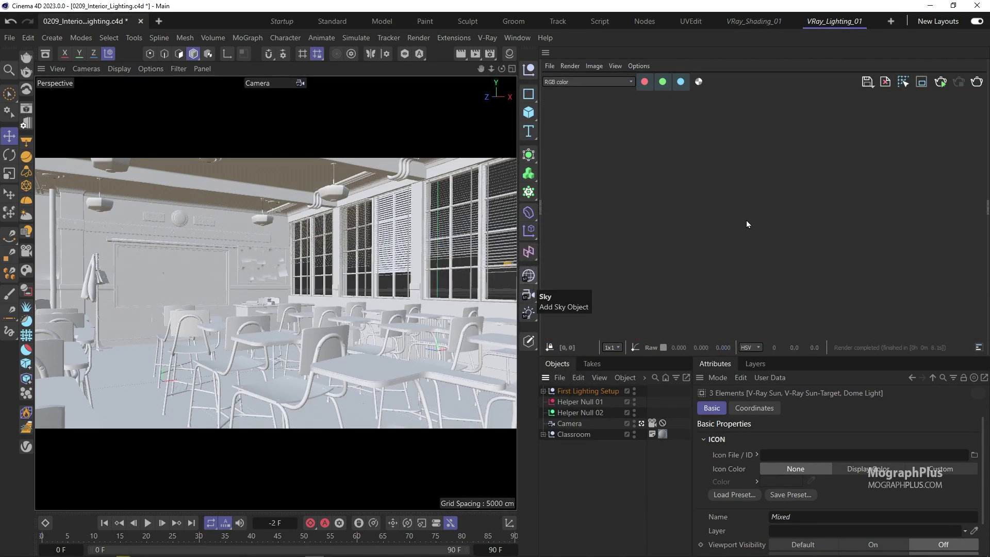
key(F5)
click(479, 39)
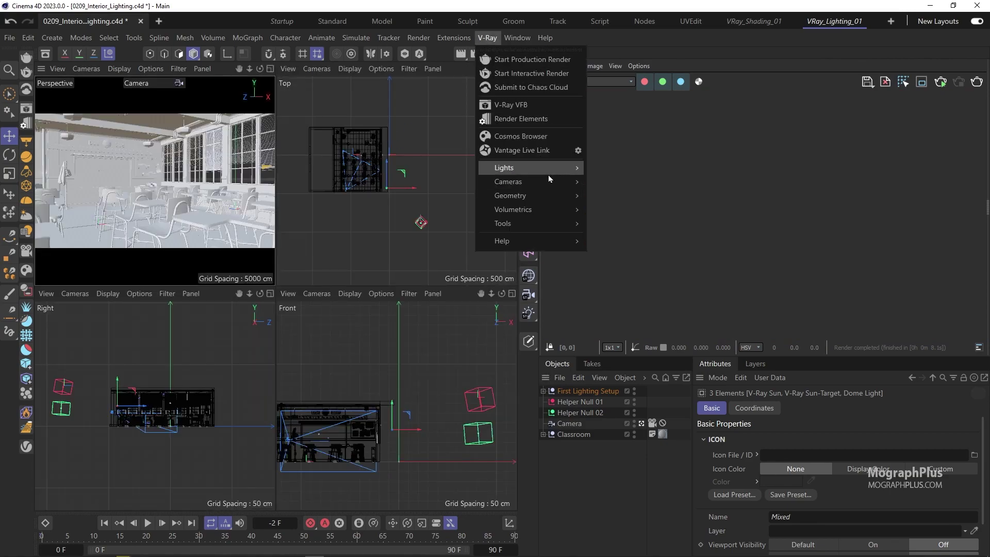
mouse_move(549, 175)
click(641, 257)
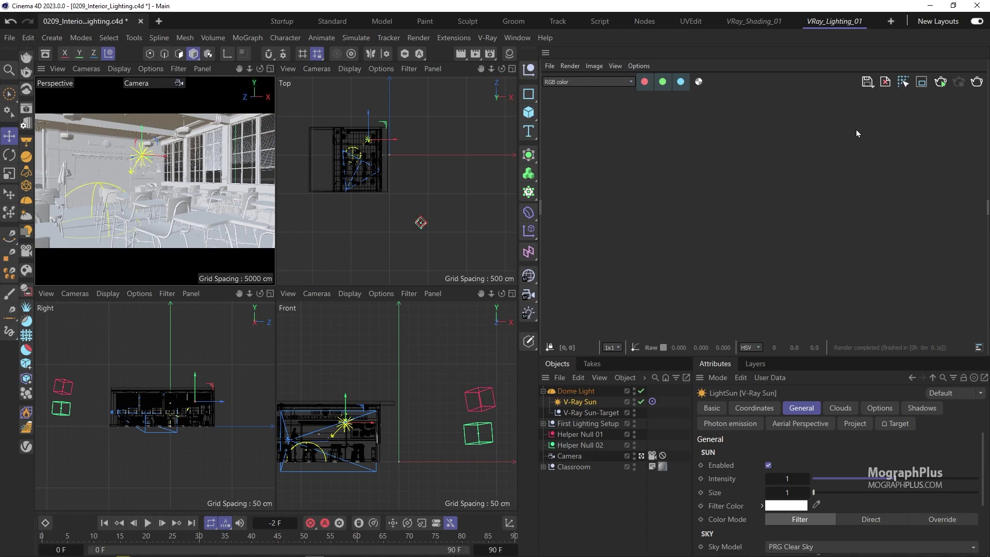
Step: Start an interactive render and move the new V-Ray Sun outside the classroom into the Helper Null 01 box
click(940, 82)
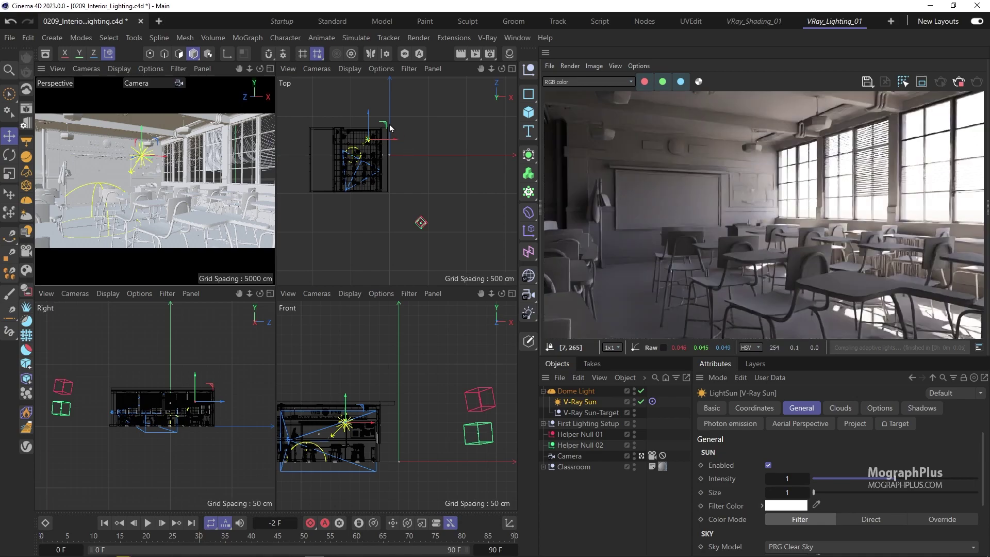
drag(384, 125, 435, 210)
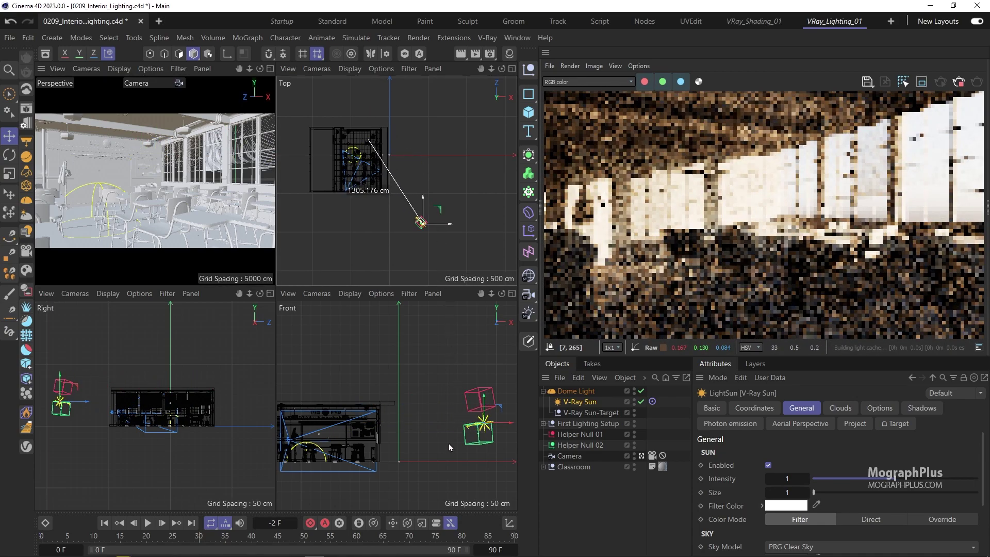
scroll(484, 422, up, 1)
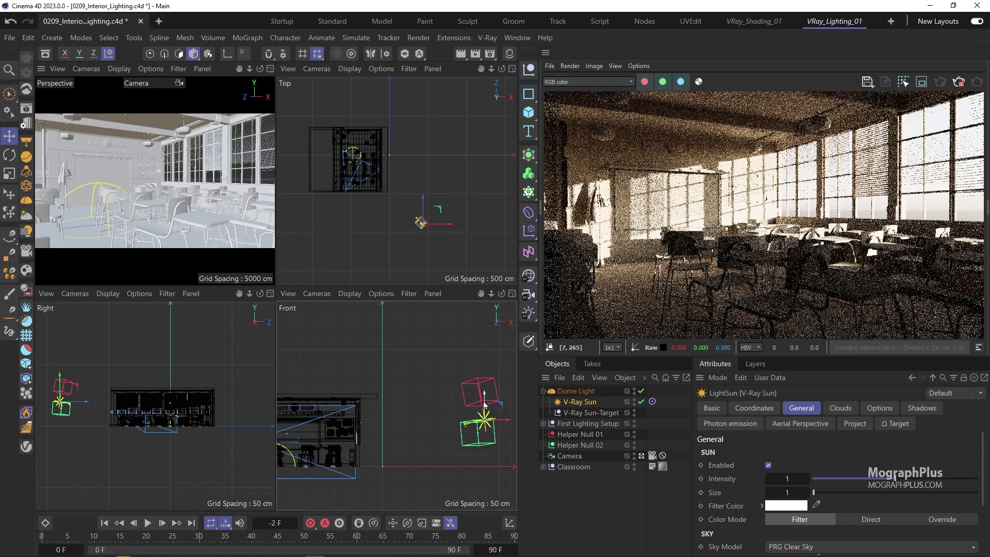
drag(484, 405, 485, 371)
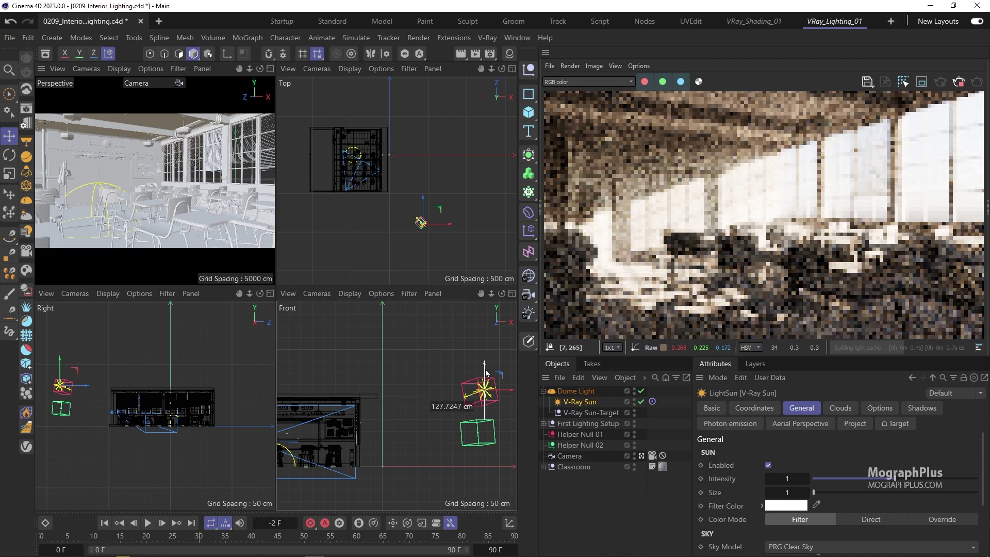
scroll(421, 235, up, 8)
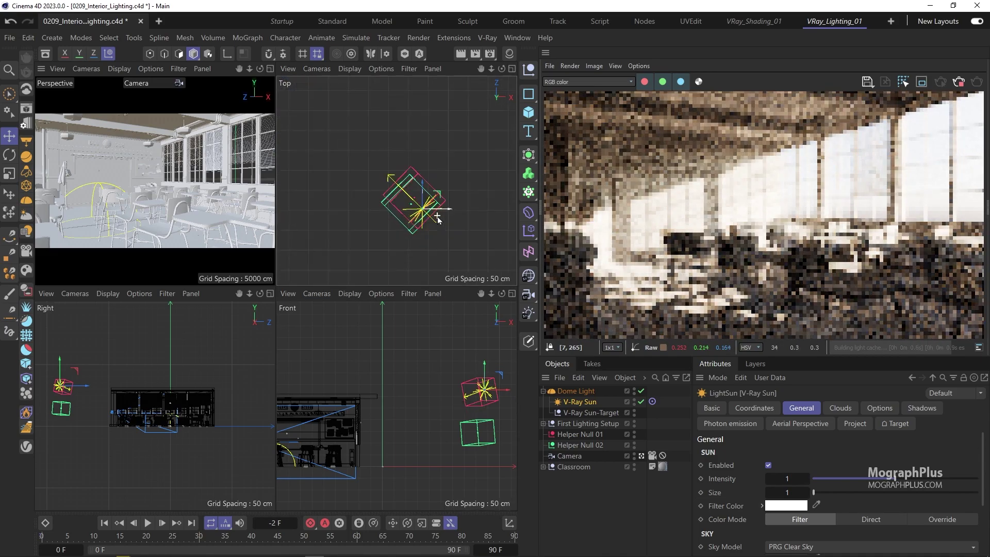
drag(437, 198, 432, 185)
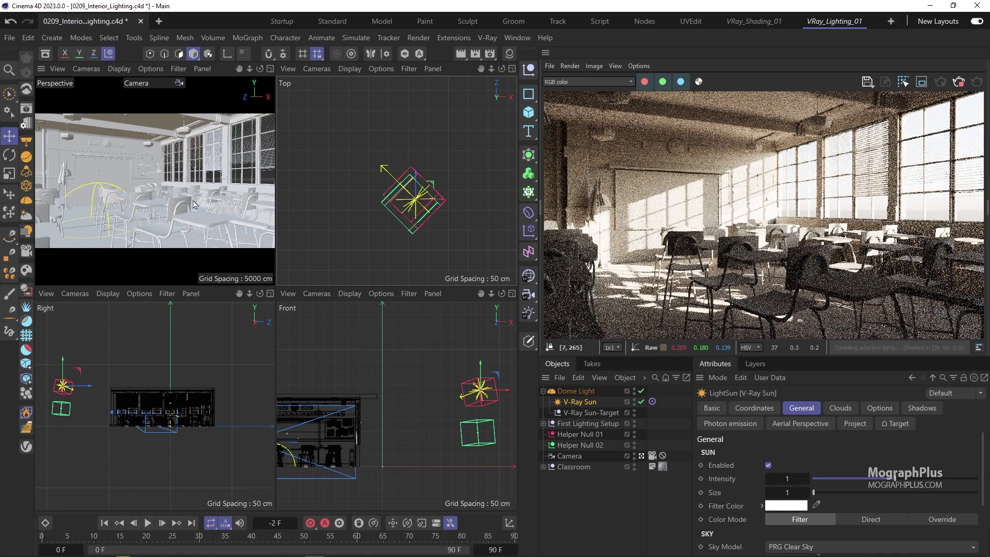
Step: Set the new Dome Light's intensity to 4
click(576, 392)
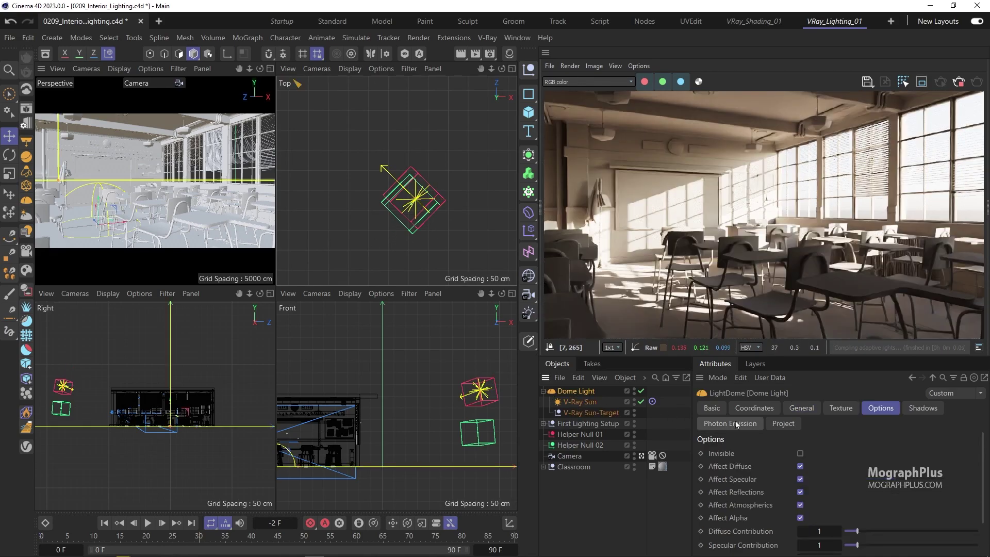
click(799, 410)
click(794, 479)
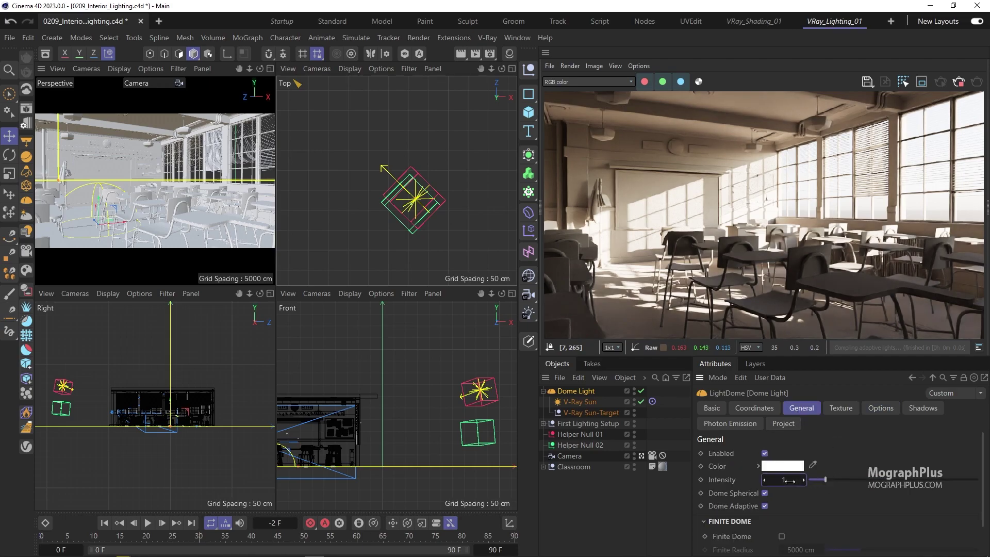
text(4)
key(Return)
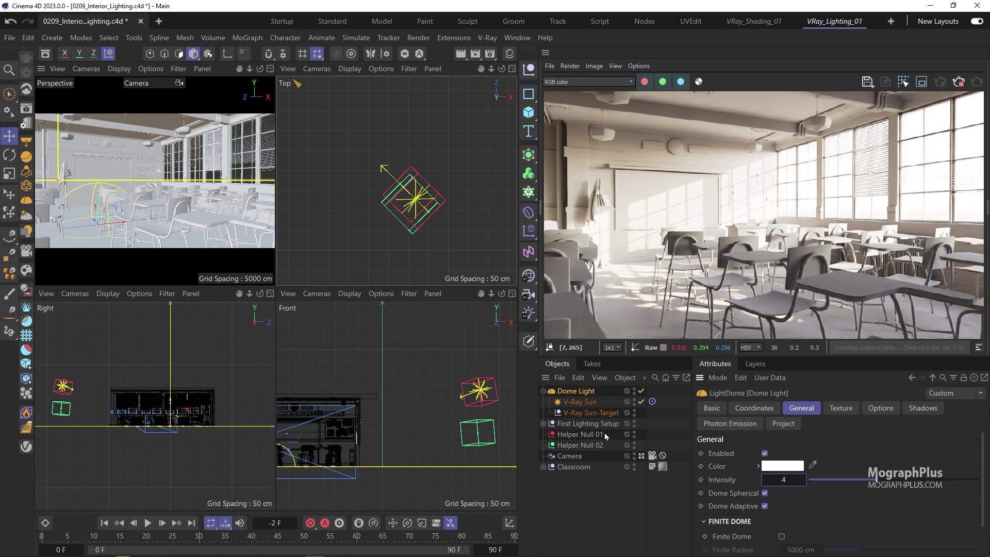
Step: Lower the new V-Ray Sun straight down into the Helper Null 02 box
click(579, 402)
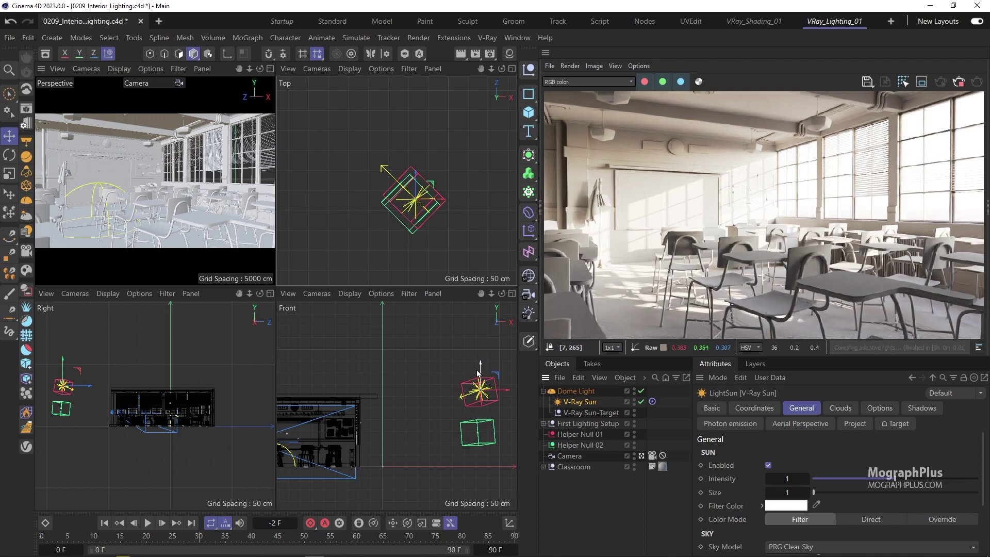
drag(477, 374, 486, 416)
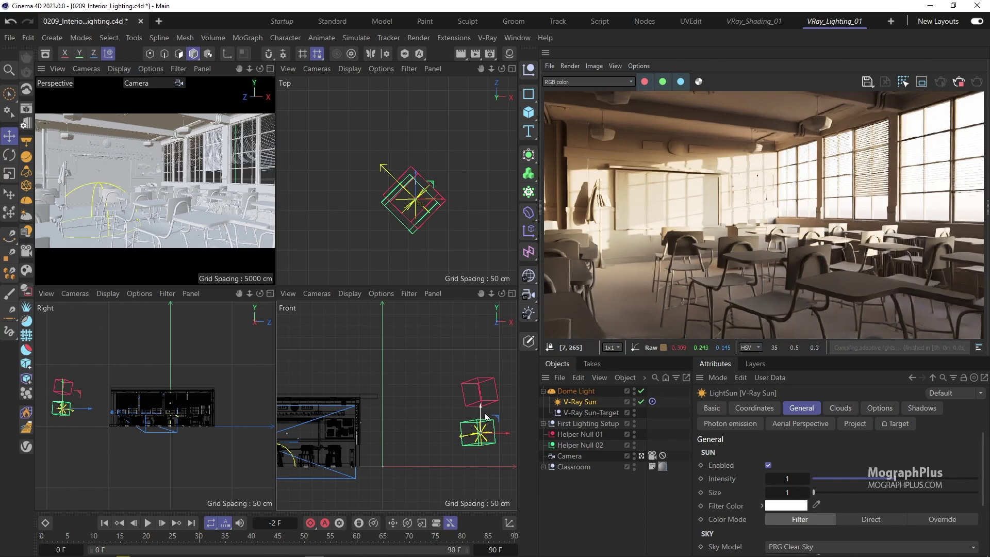
Step: Try the V-Ray Sun at a height below the Helper Null 02 box and raise it back into the box
drag(484, 414, 484, 435)
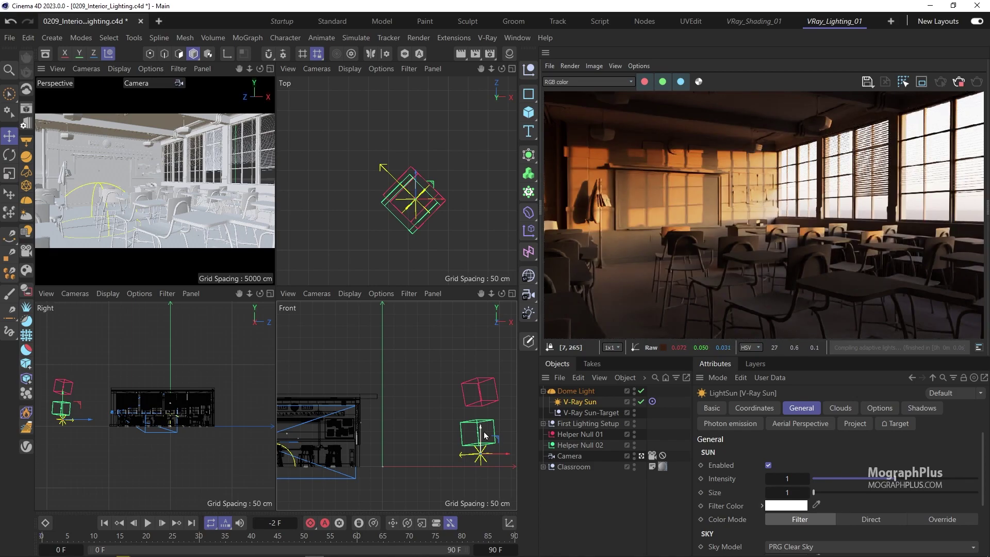
mouse_move(484, 437)
mouse_down()
mouse_move(484, 446)
mouse_move(485, 435)
mouse_up()
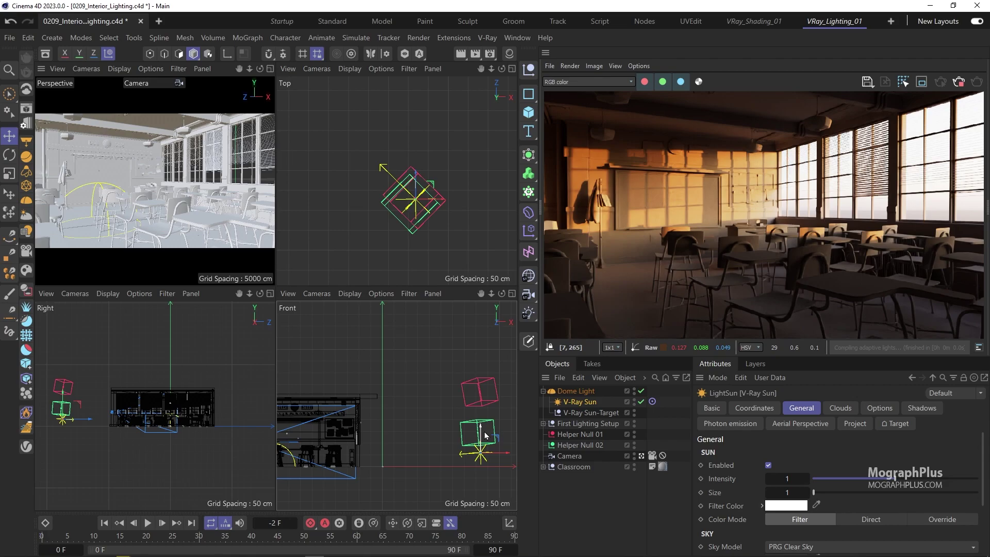
drag(478, 432, 486, 414)
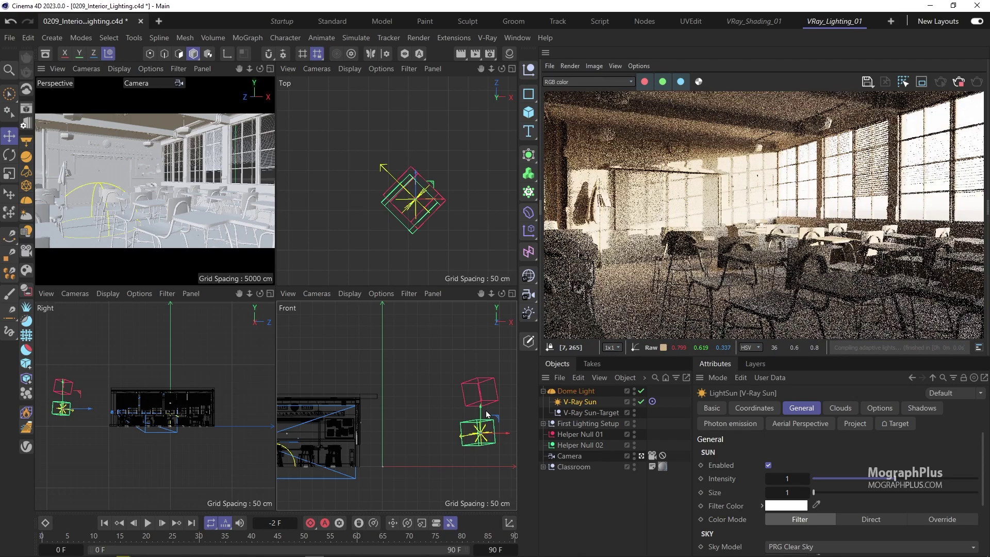
Step: Turn off the new Dome Light's Affect Alpha option, return to its general settings and inspect the updated render
click(573, 391)
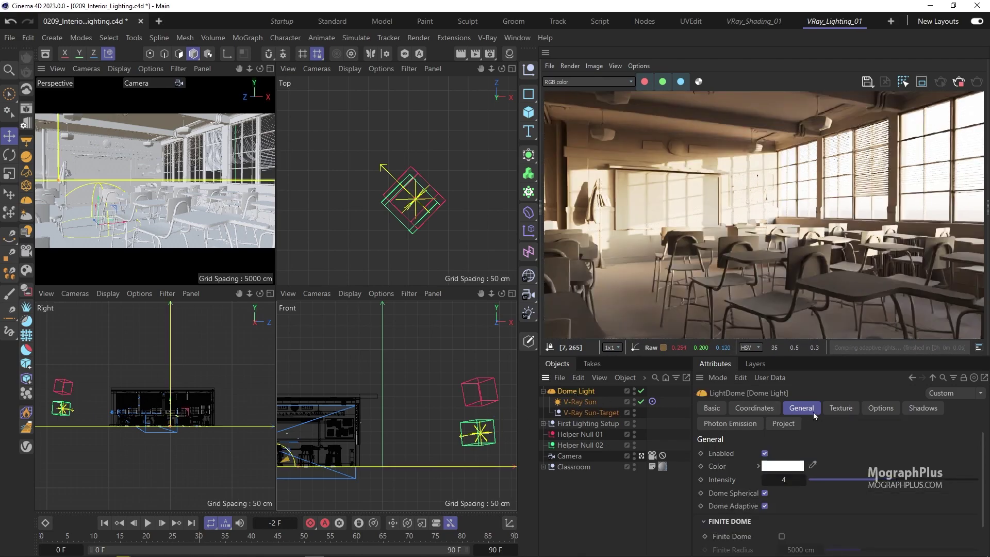
click(881, 409)
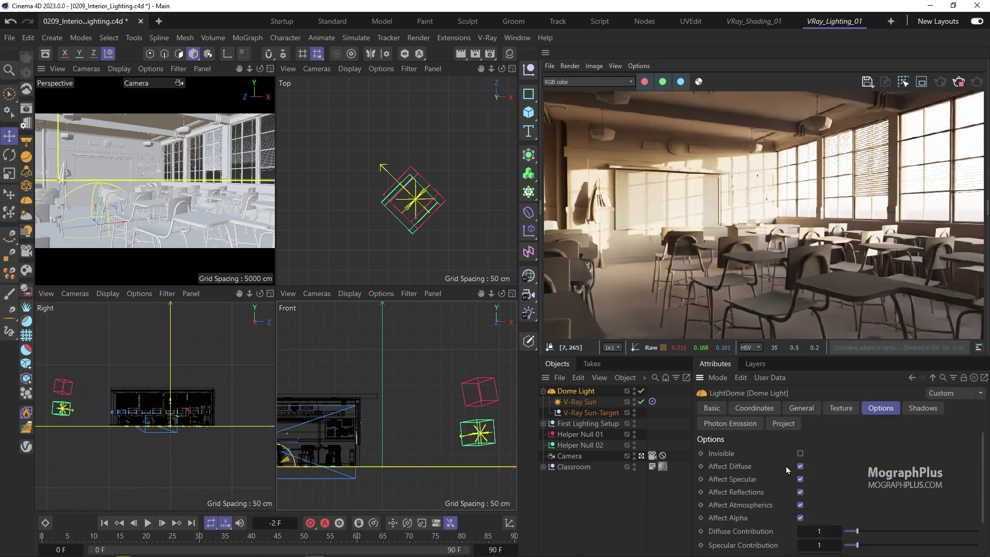
click(800, 518)
click(812, 409)
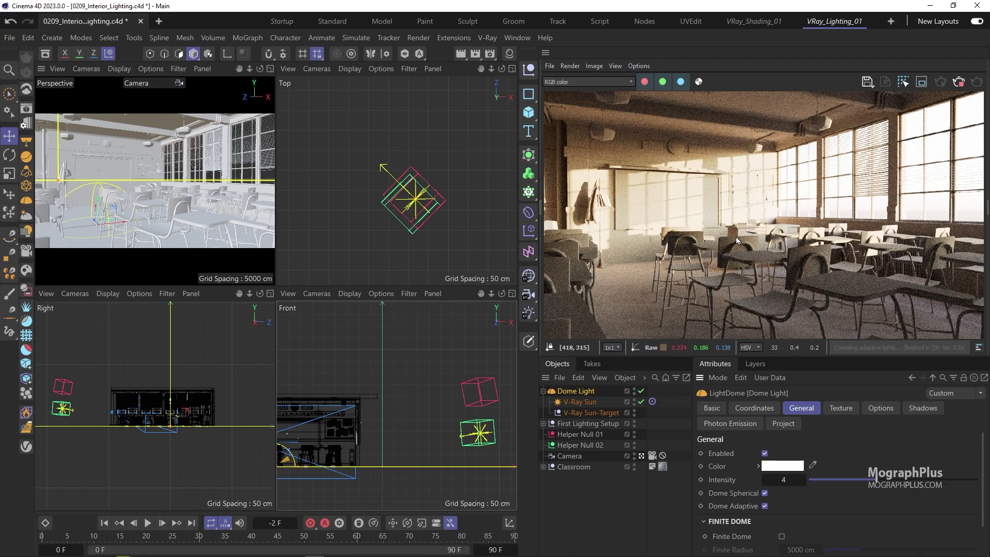
scroll(737, 240, down, 1)
scroll(737, 240, up, 1)
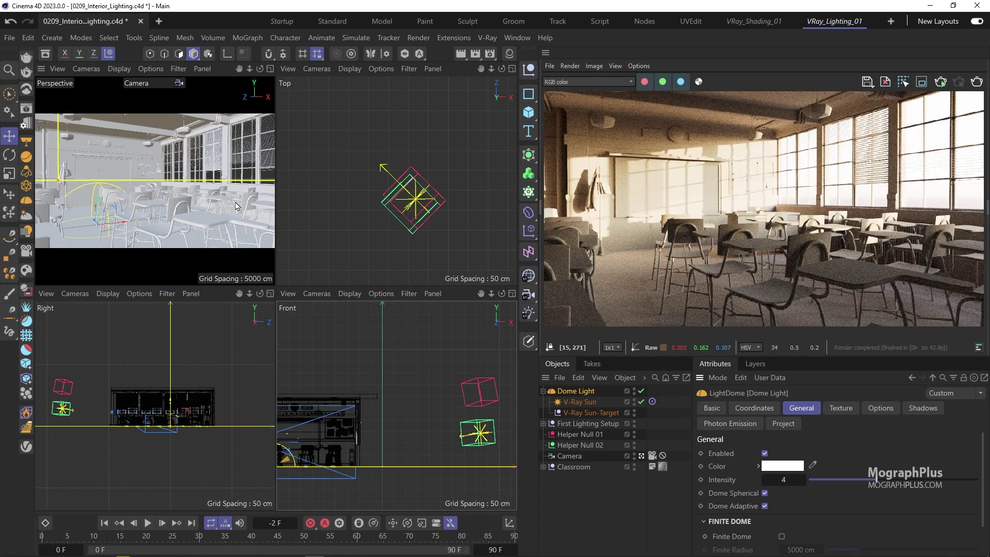
Step: Group the Dome Light, V-Ray Sun and V-Ray Sun-Target into a null named "Second Lighting Setup"
key(F1)
shift+click(588, 415)
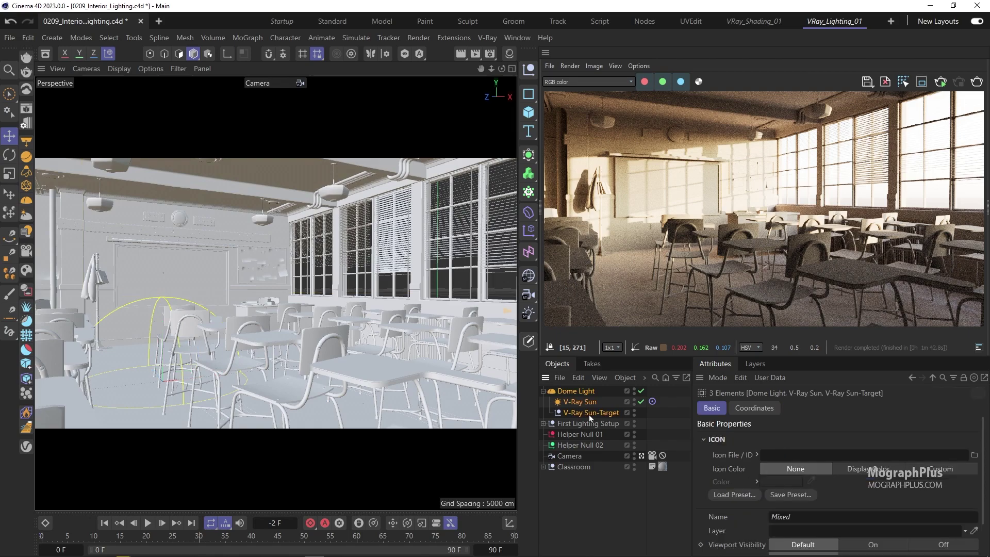
key(alt+g)
double_click(565, 391)
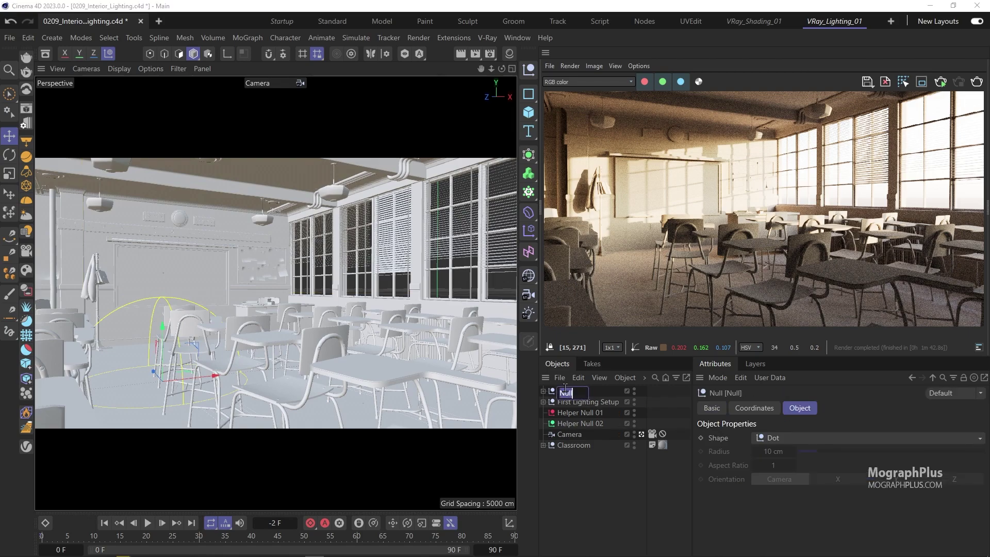
text(Se)
text(cond Lighting S)
text(etup)
key(Return)
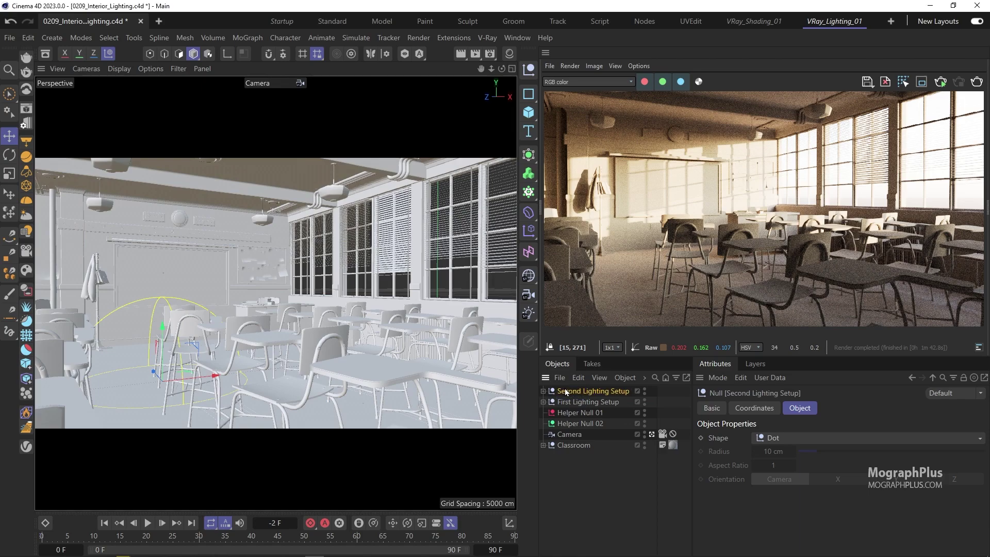
Step: Hide the Dome Light, V-Ray Sun and V-Ray Sun-Target inside the Second Lighting Setup null, collapse it and deselect everything
click(543, 390)
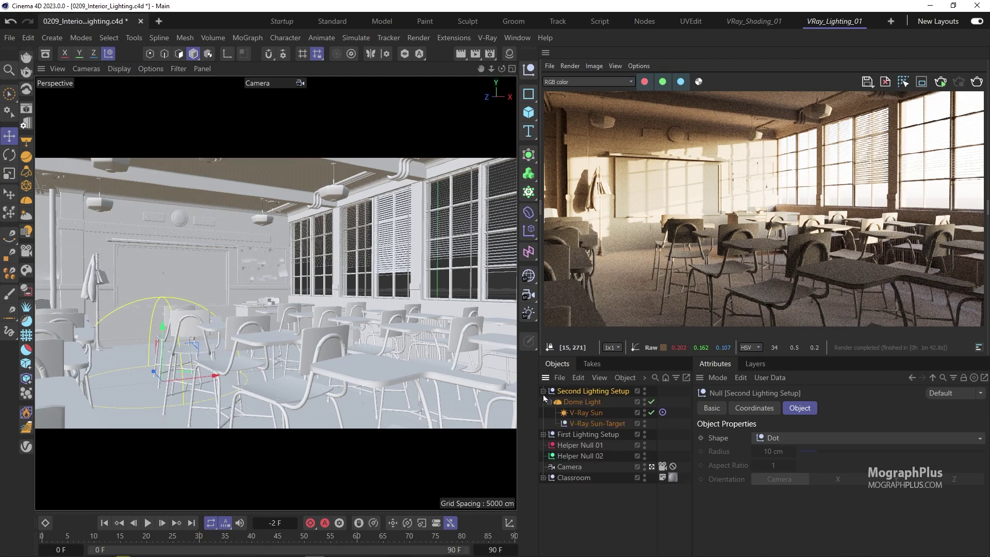
drag(644, 402, 644, 423)
click(543, 391)
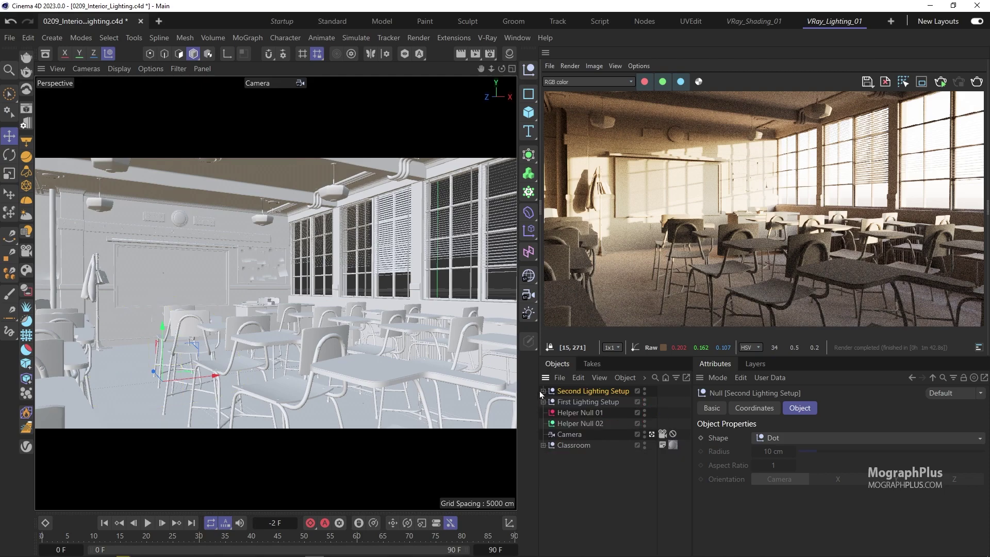
click(589, 474)
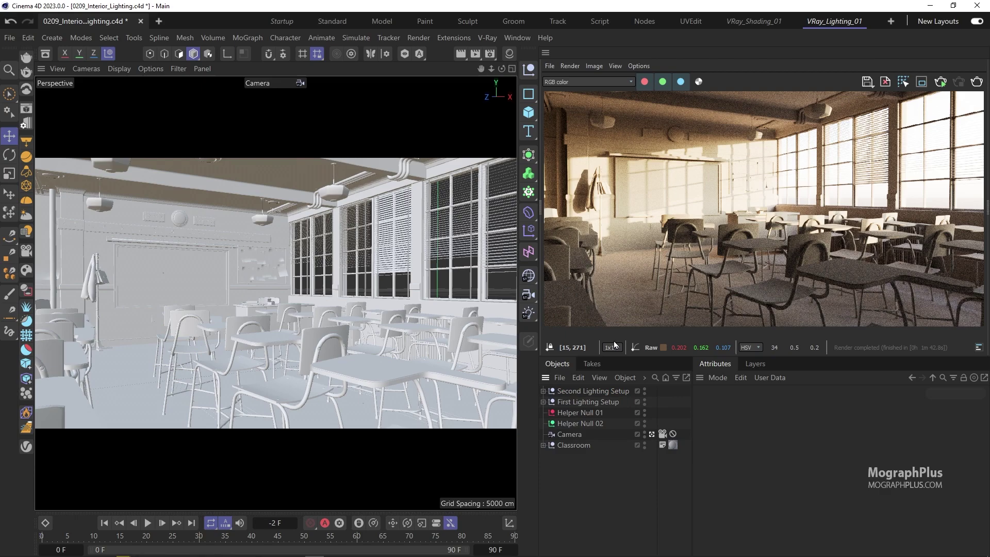
Step: Clear the previous render, add a new Dome Light to the scene and start the interactive render
click(886, 81)
click(473, 285)
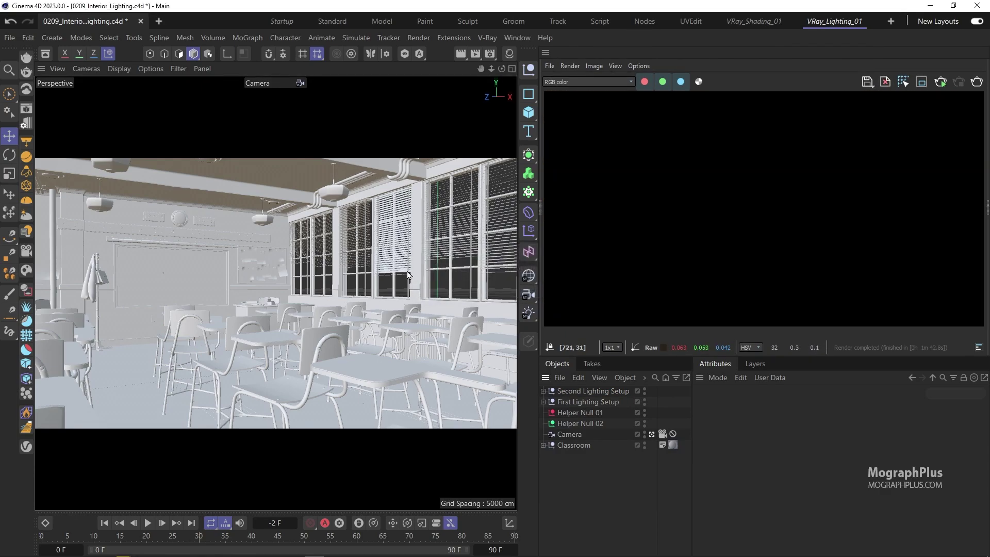
middle_click(378, 259)
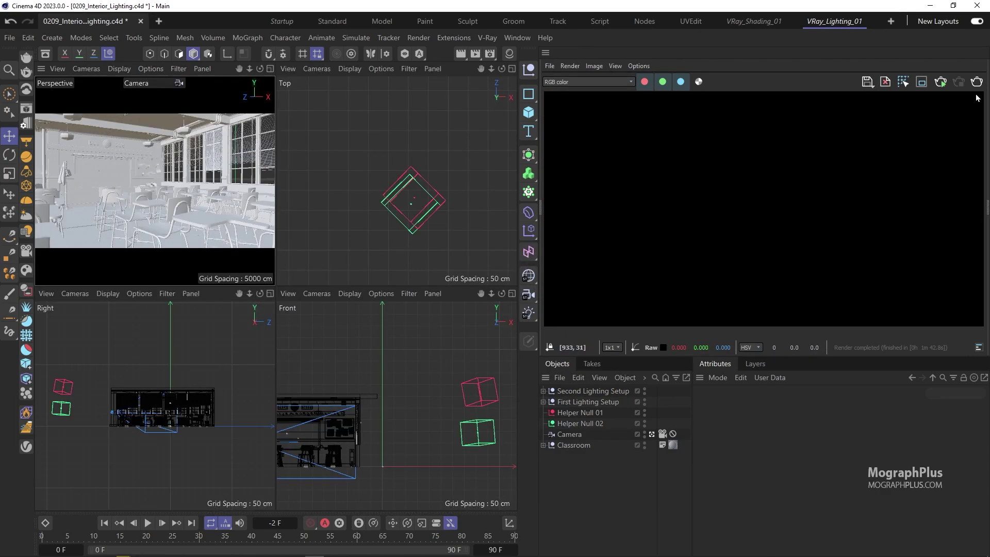
scroll(381, 232, down, 5)
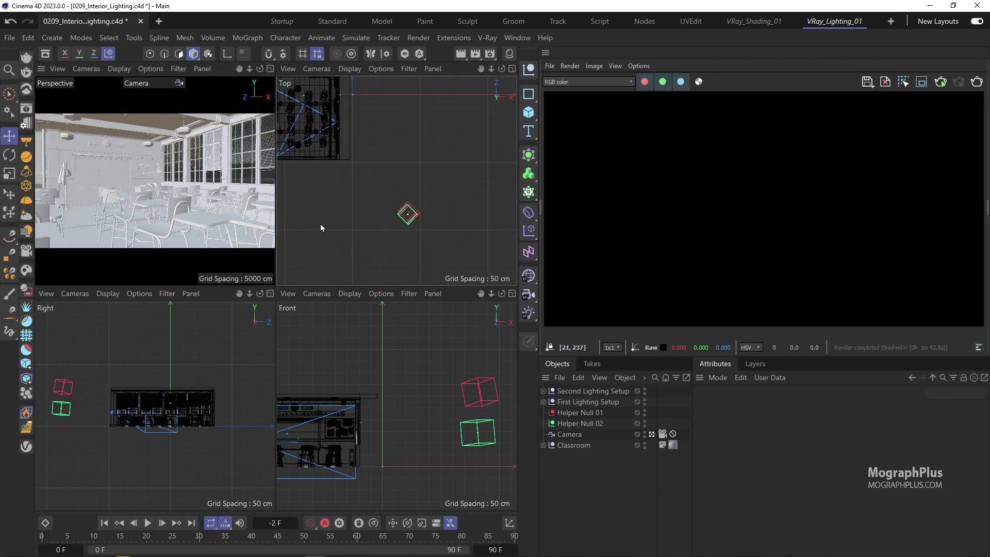
alt+middle_drag(321, 228, 379, 261)
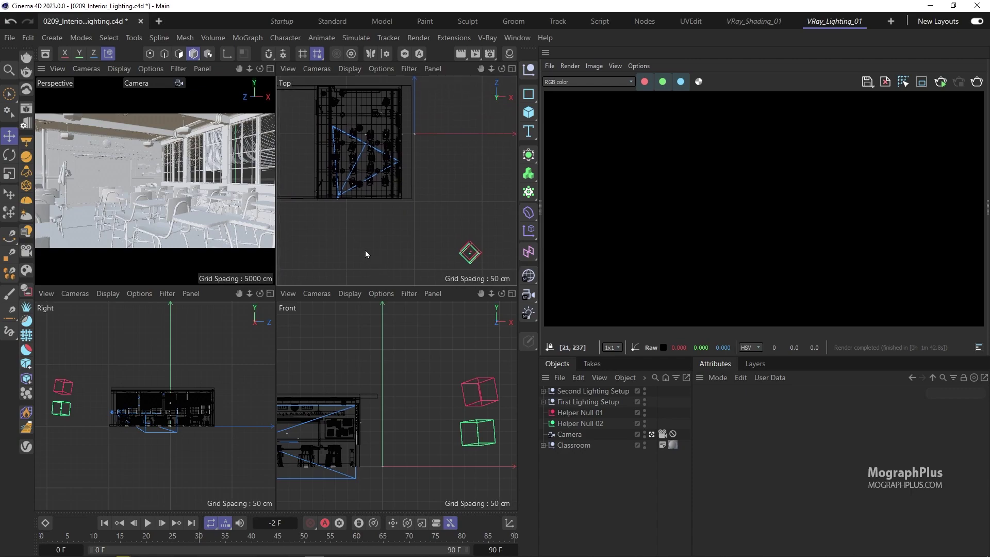
click(25, 205)
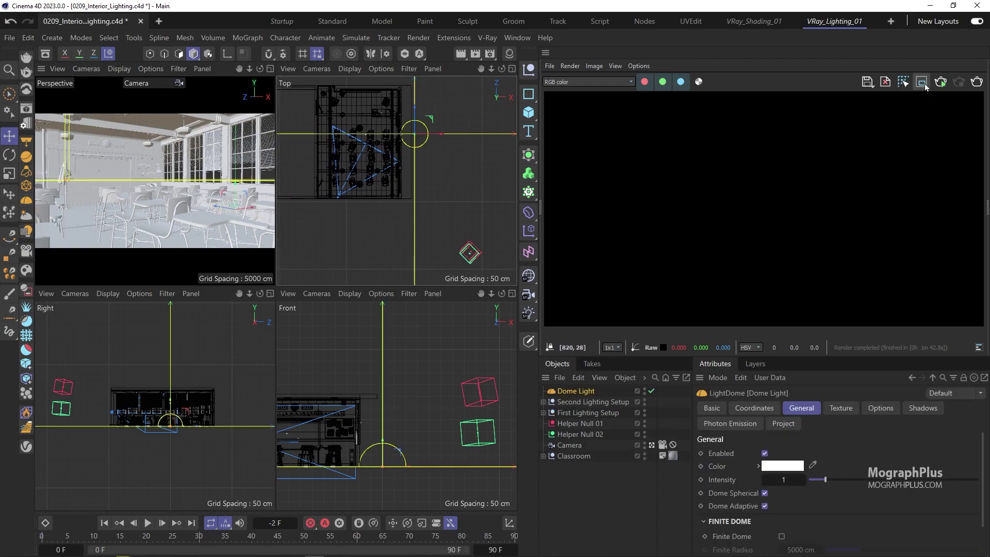
click(941, 81)
Step: Enable the new Dome Light's texture, assign a VRayBitmap as its dome texture and open the bitmap's settings
click(841, 408)
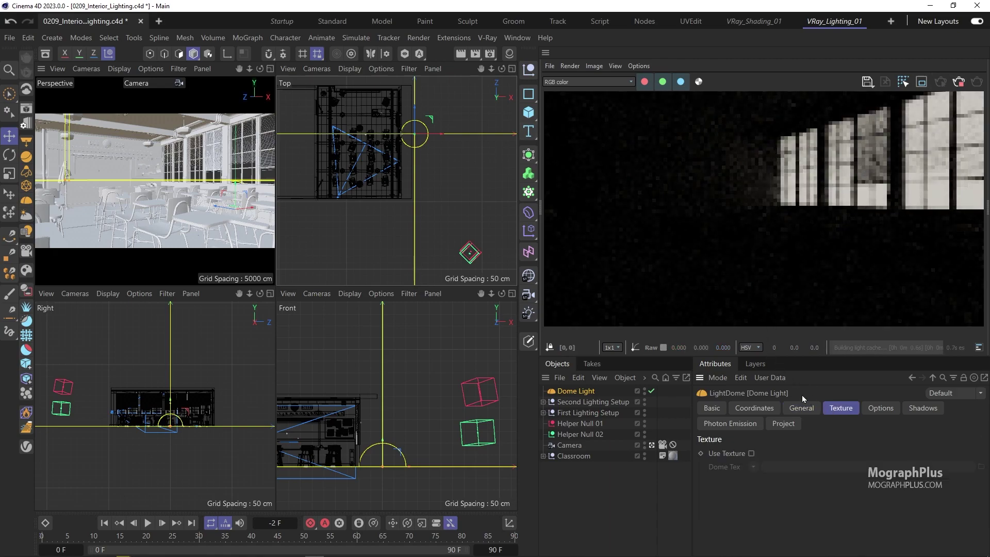
click(751, 453)
click(754, 466)
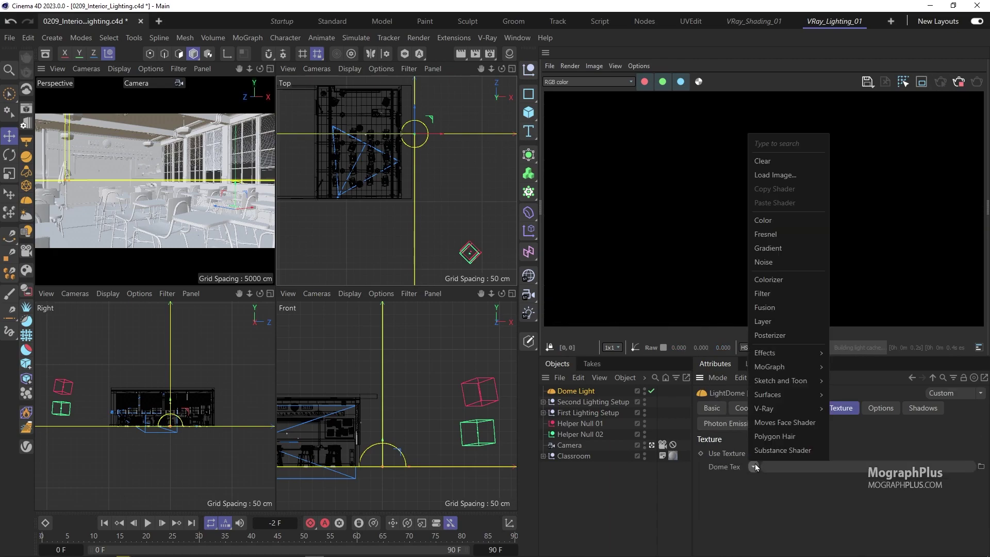
mouse_move(790, 410)
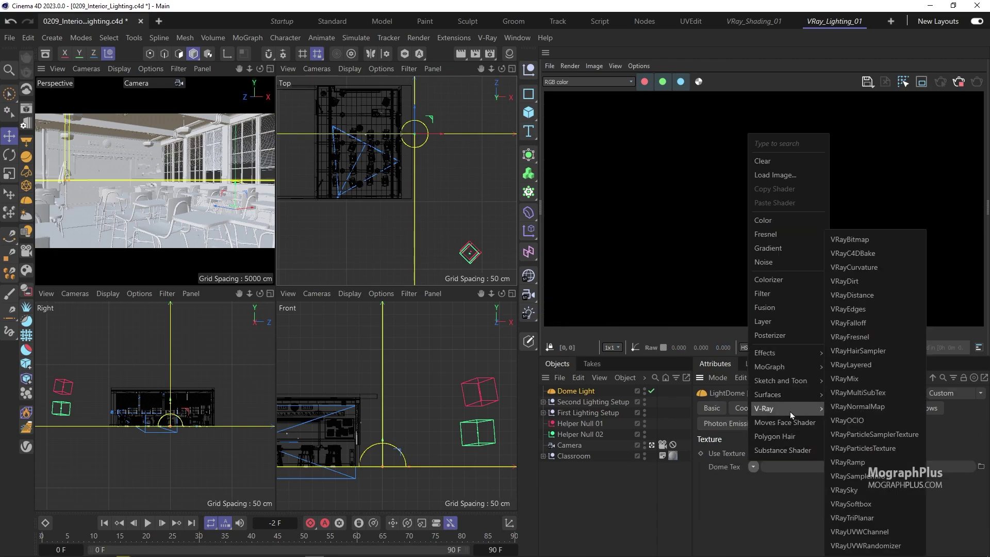
click(876, 239)
click(784, 466)
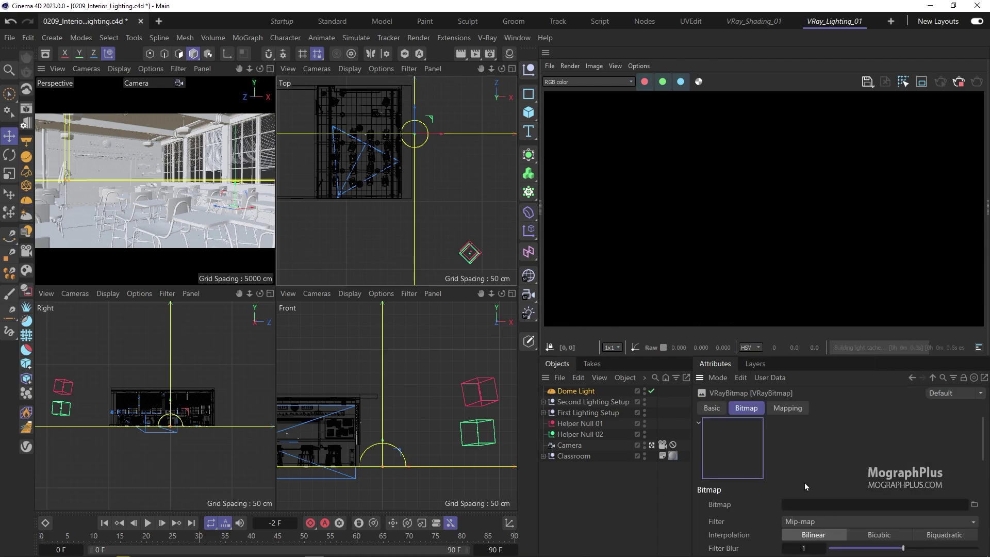
Step: Load the the_sky_is_on_fire_4k image from the HDRIs folder into the dome texture's VRayBitmap
click(974, 505)
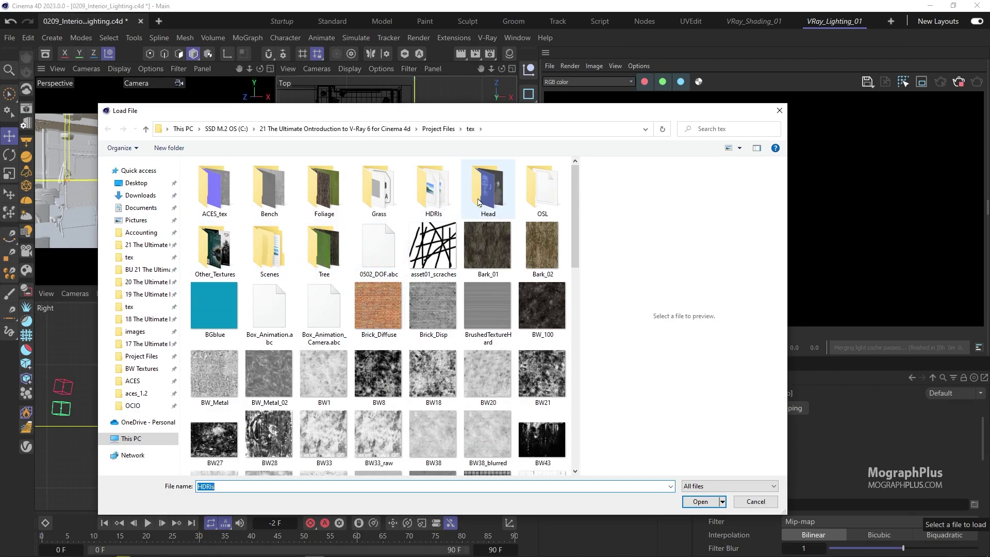
double_click(433, 190)
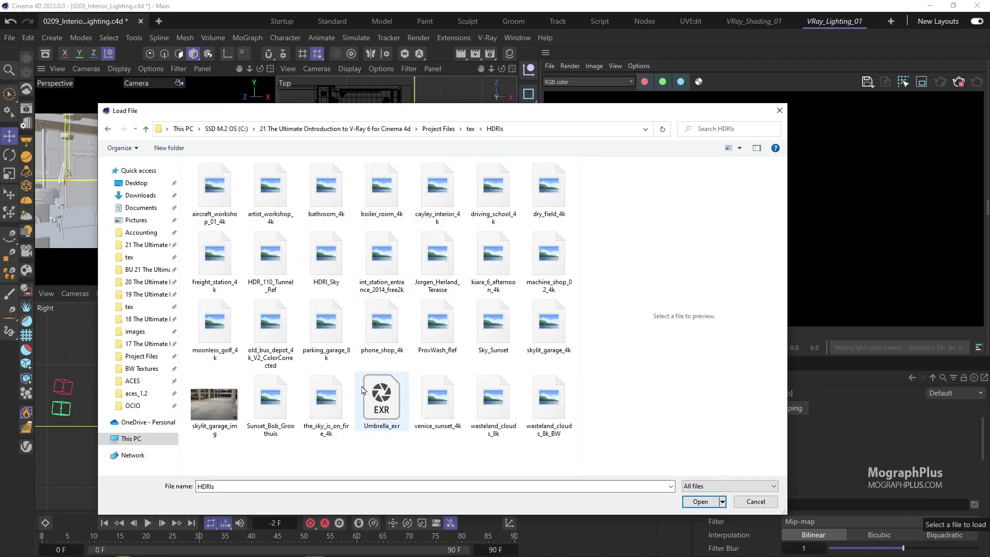
click(342, 400)
double_click(338, 401)
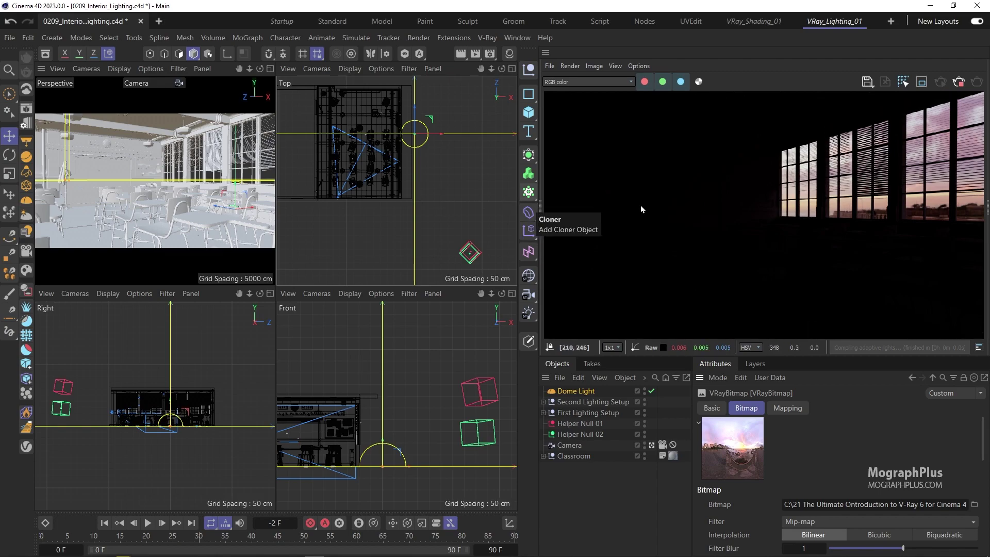
Step: Set the new Dome Light's intensity to 10
click(582, 394)
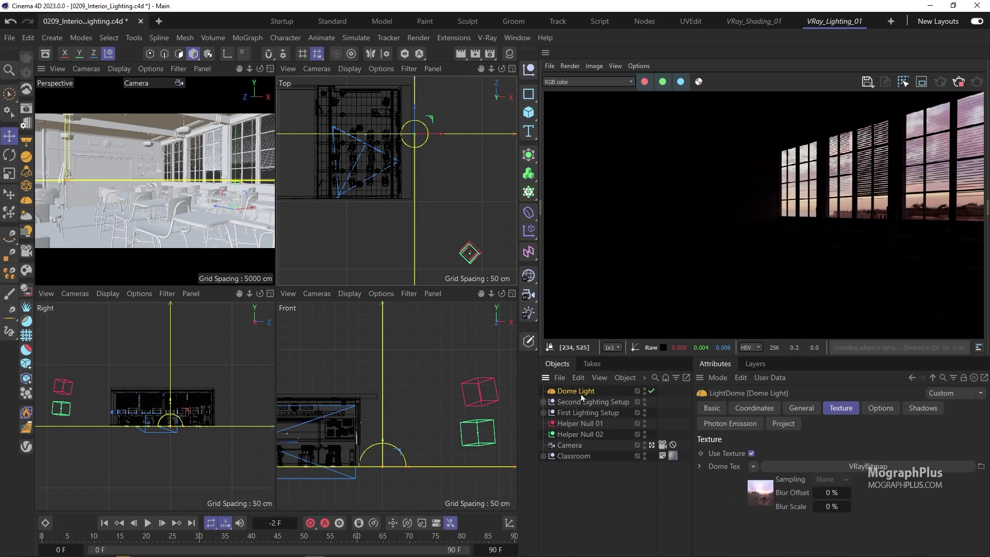
click(797, 410)
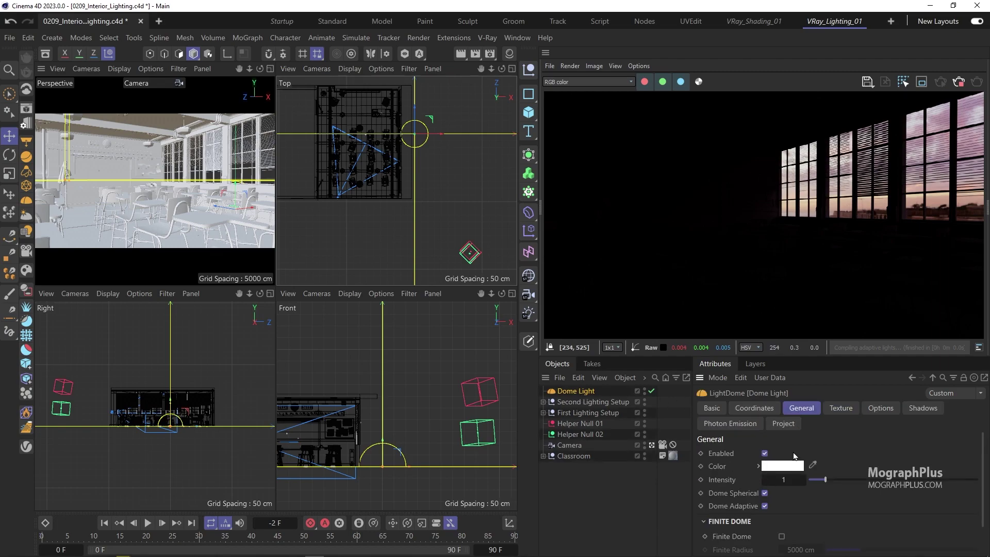
click(789, 479)
text(10)
key(Return)
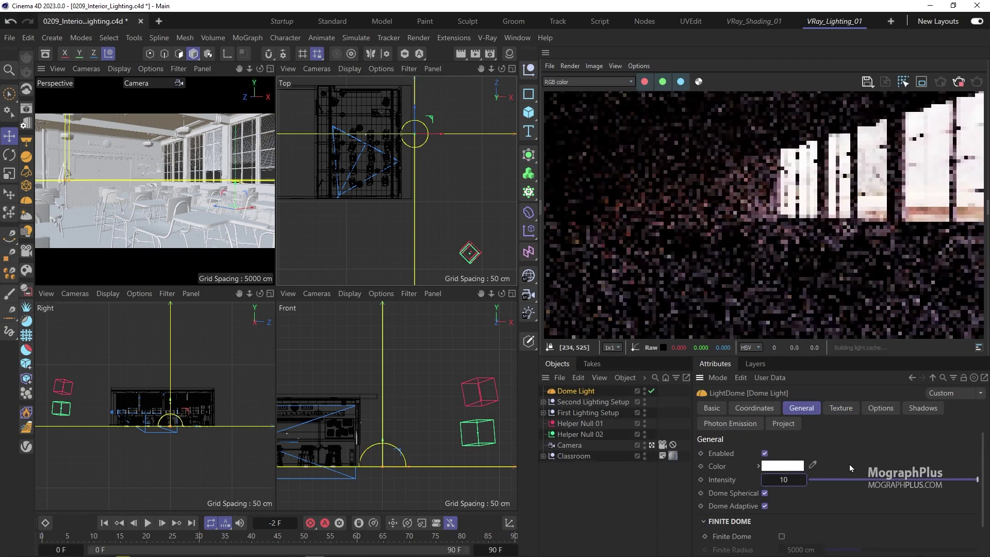
Step: Set the Dome Light's heading rotation (R.H) to 200° to turn the HDRI
click(755, 408)
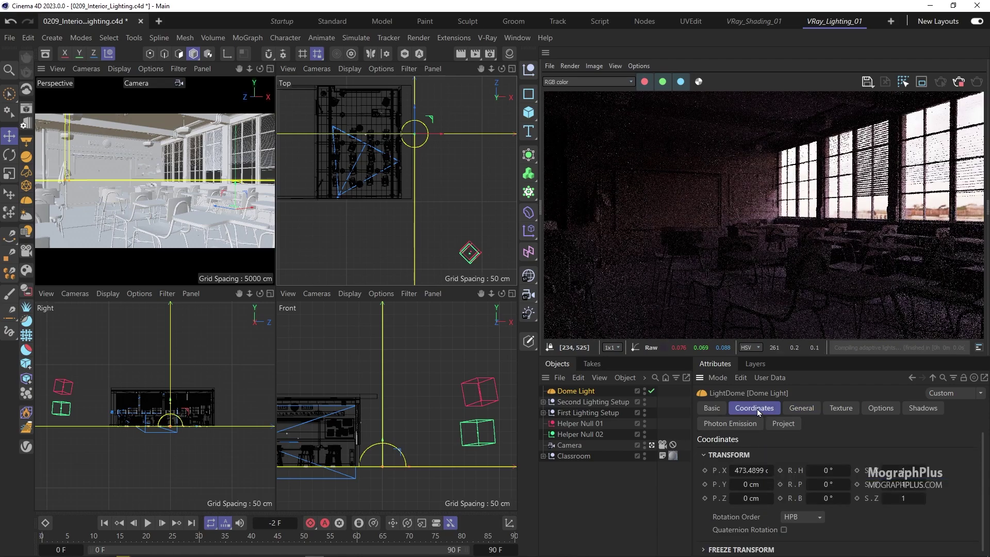
click(835, 468)
text(200)
key(Return)
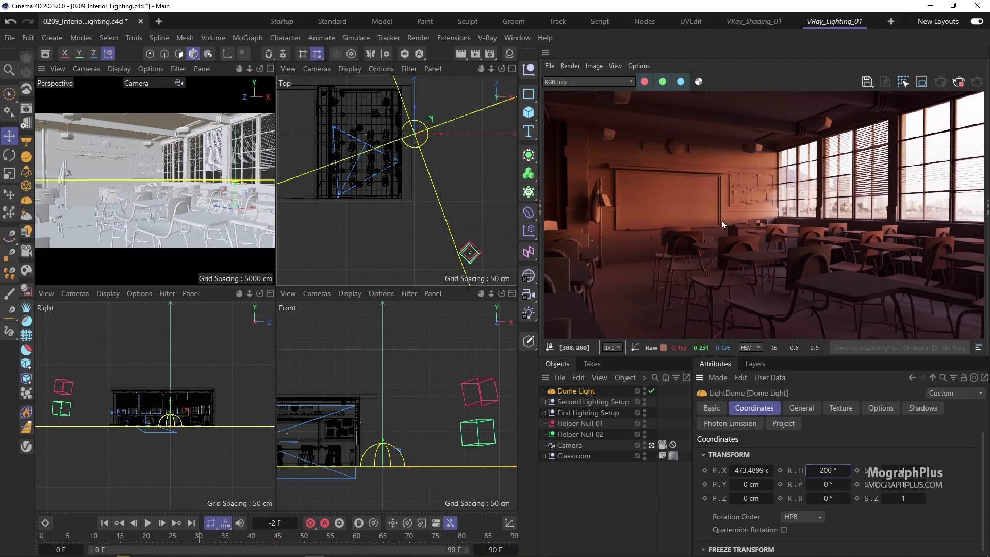
Step: Replace the image in the Dome Light's VRayBitmap with Sky_Sunset from the HDRIs folder
click(841, 408)
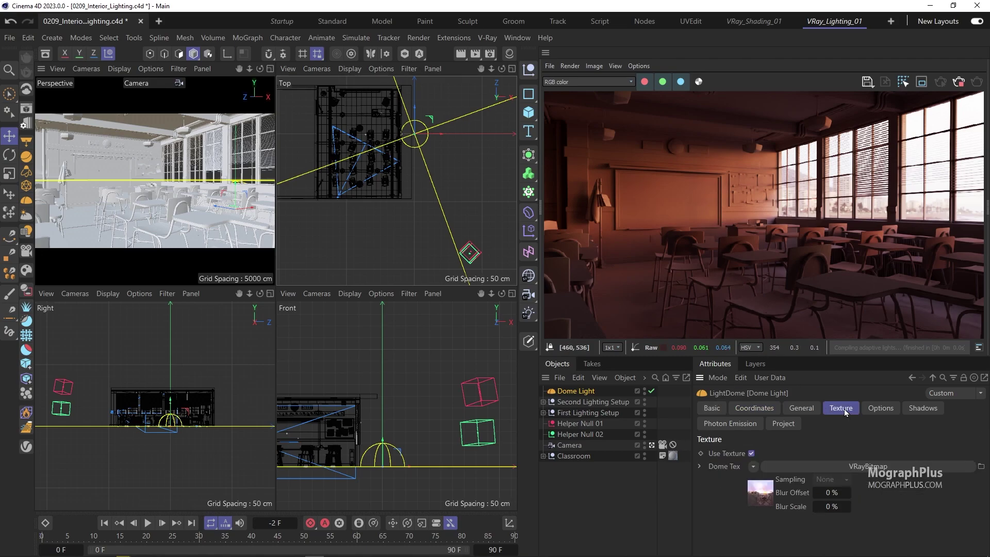
click(768, 493)
click(975, 505)
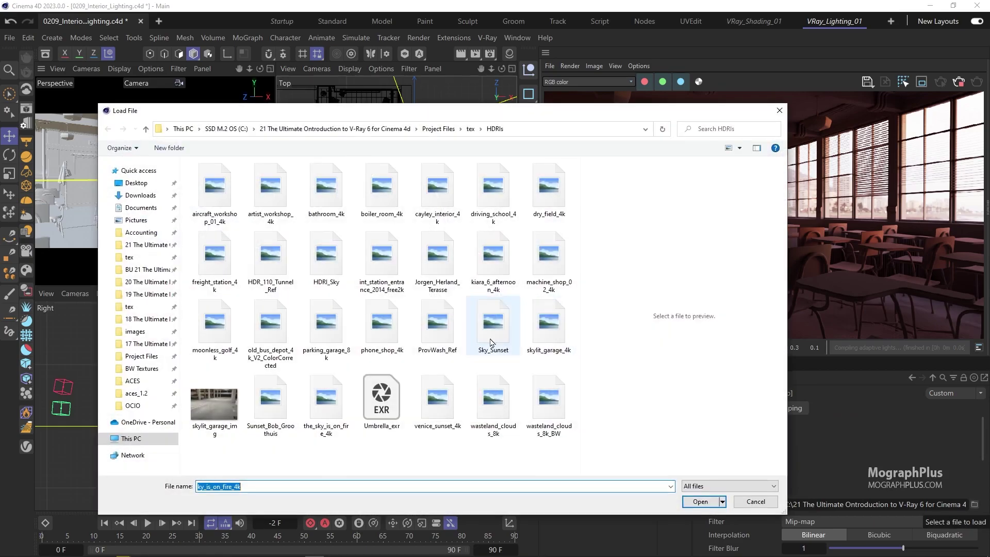
click(493, 324)
double_click(493, 323)
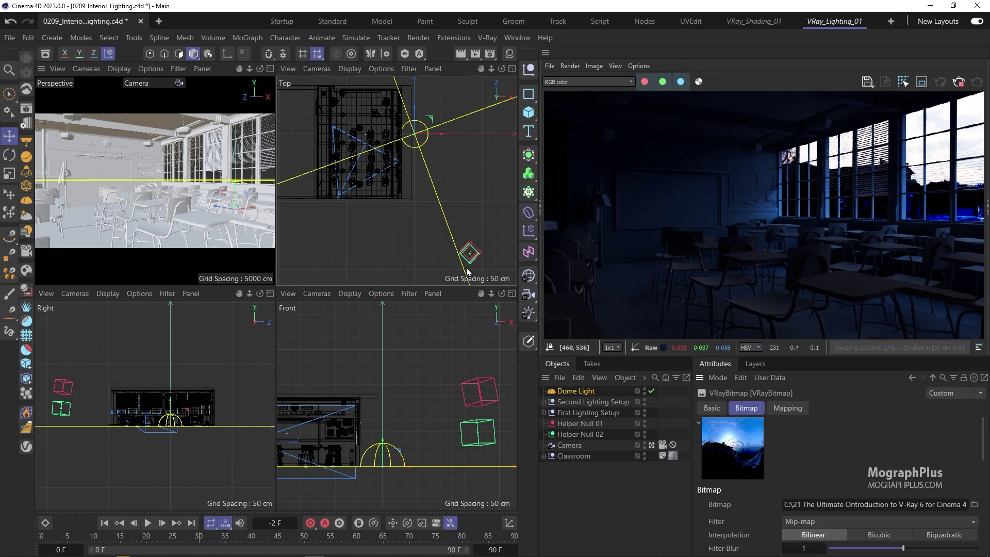
Step: Set the Dome Light's intensity to 50 for the Sky_Sunset image
click(575, 391)
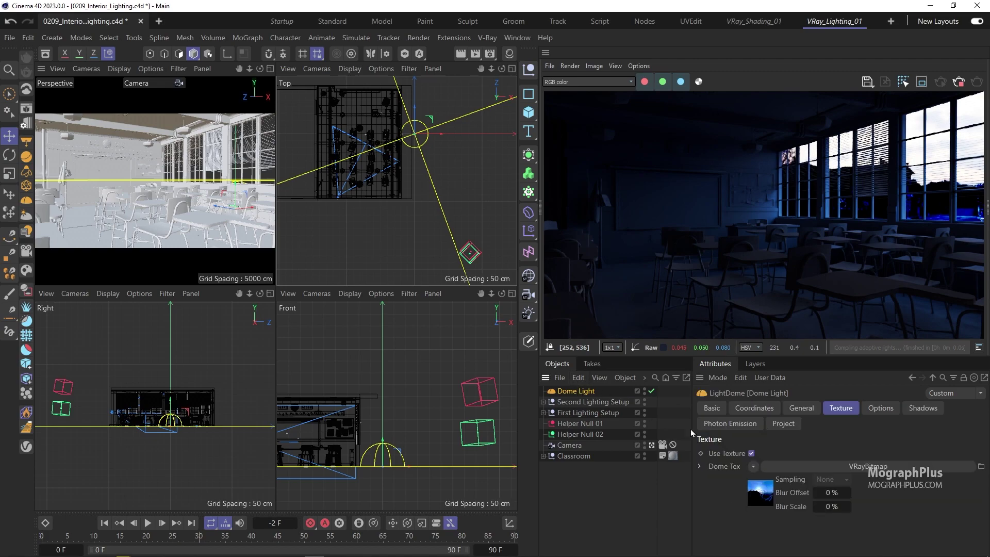
click(801, 408)
click(792, 481)
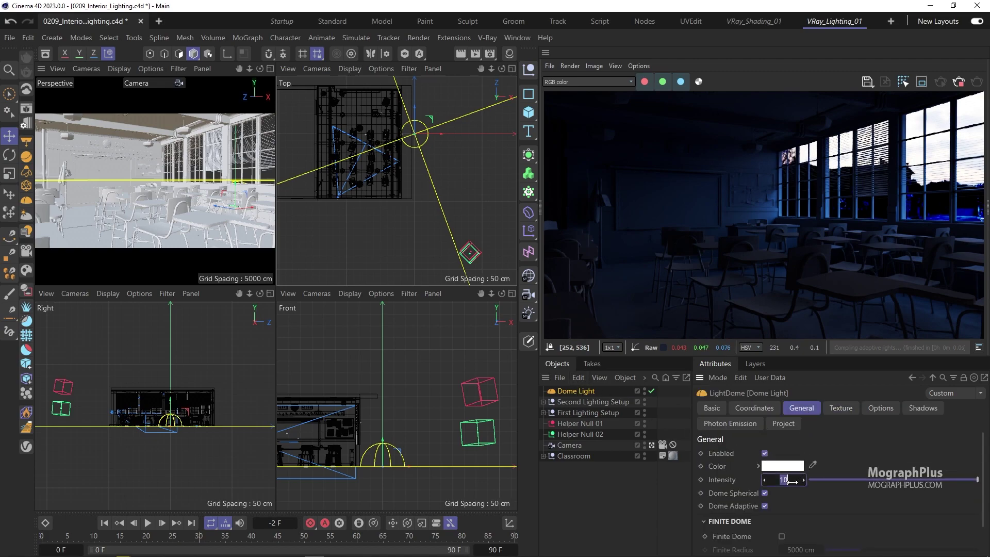
text(50)
key(Return)
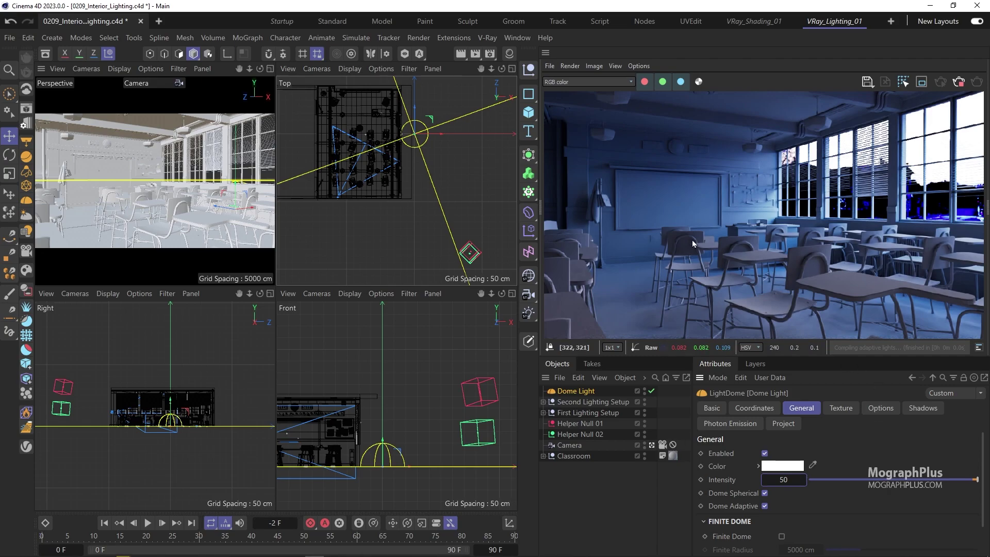
Step: Try heading rotations (R.H) of 0° and 50° on the Dome Light and compare the renders
click(762, 410)
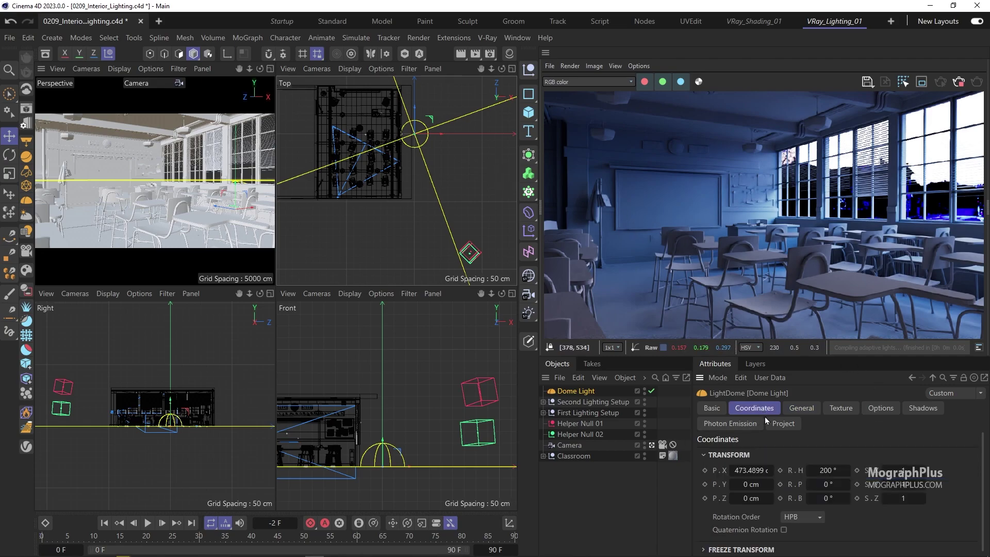
click(825, 469)
text(0)
key(Return)
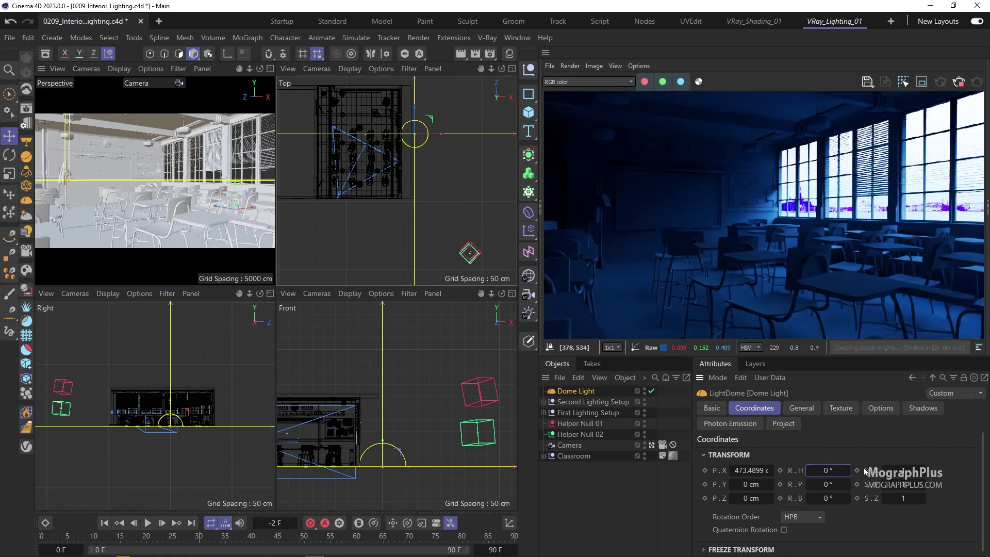
click(838, 470)
text(50)
key(Return)
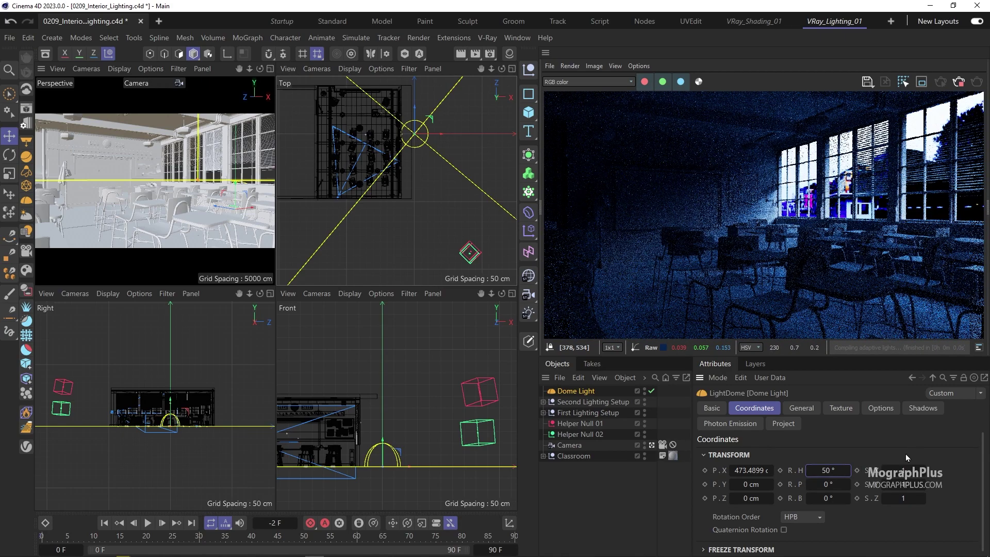
Step: Try the Dome Light's heading rotation (R.H) at 100°, and set it to 300°
click(828, 470)
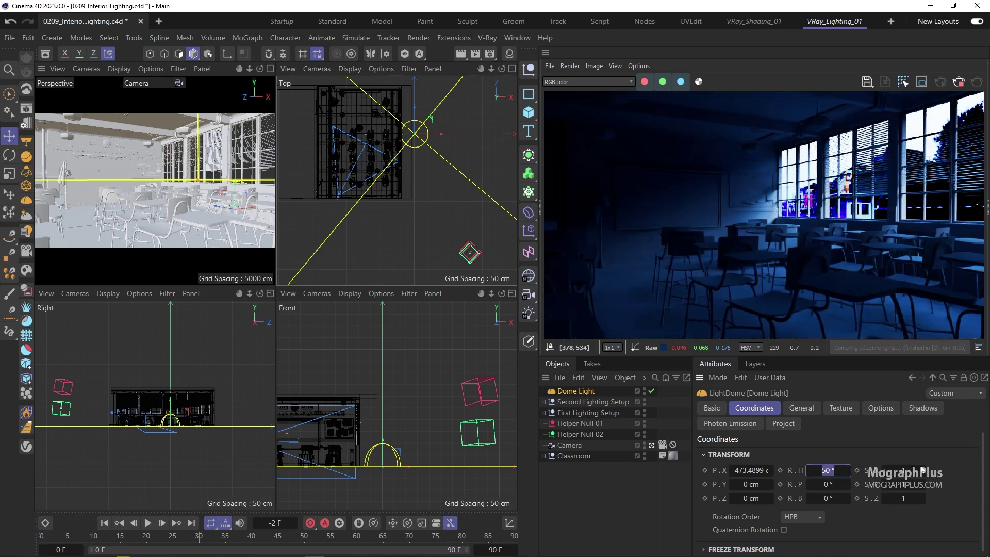
text(100)
key(Return)
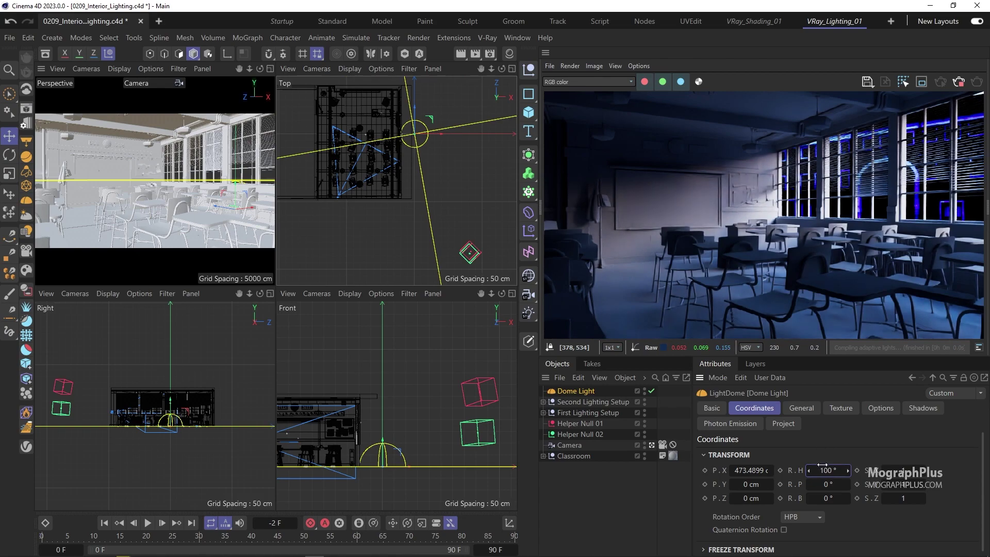
text(300)
key(Return)
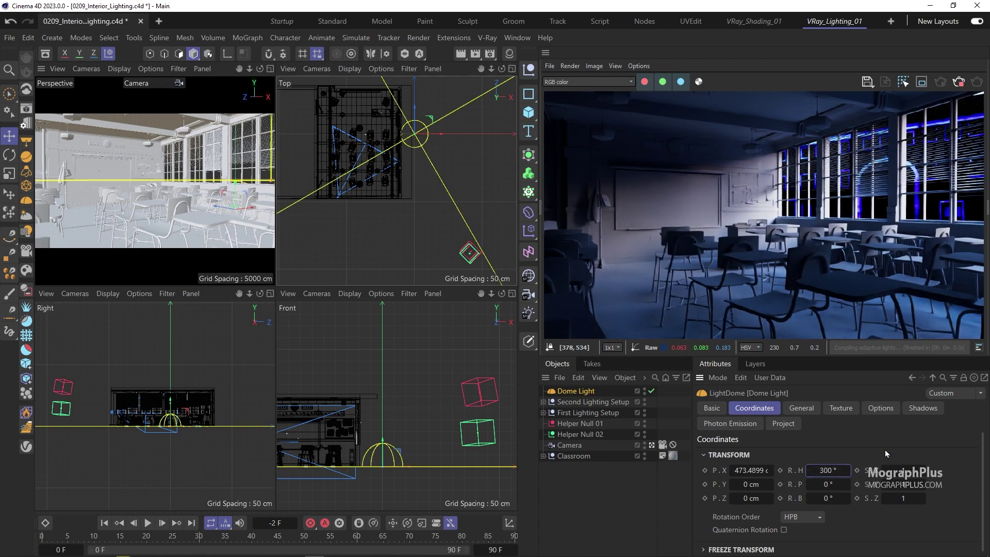
Step: Set the Dome Light's heading rotation (R.H) to 200°
double_click(827, 470)
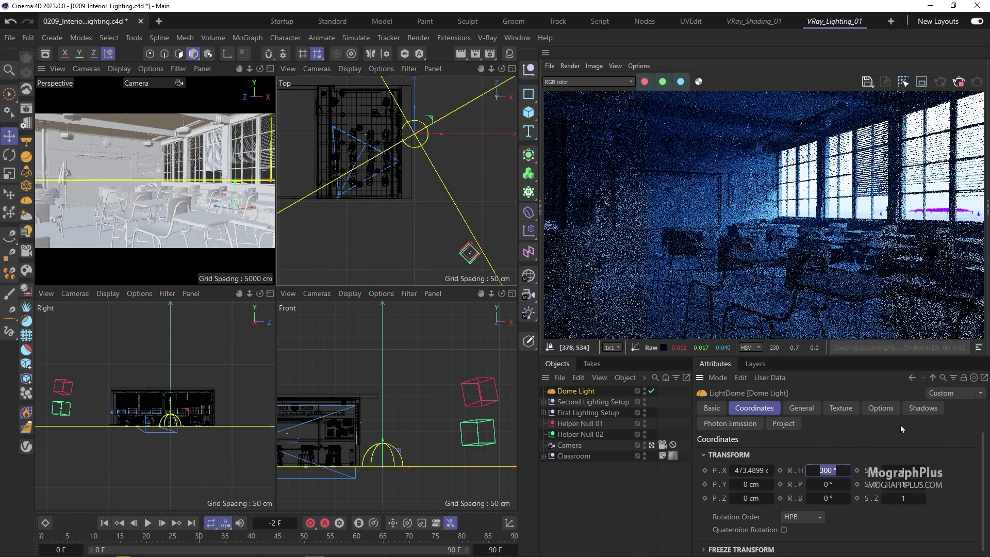
text(200)
key(Return)
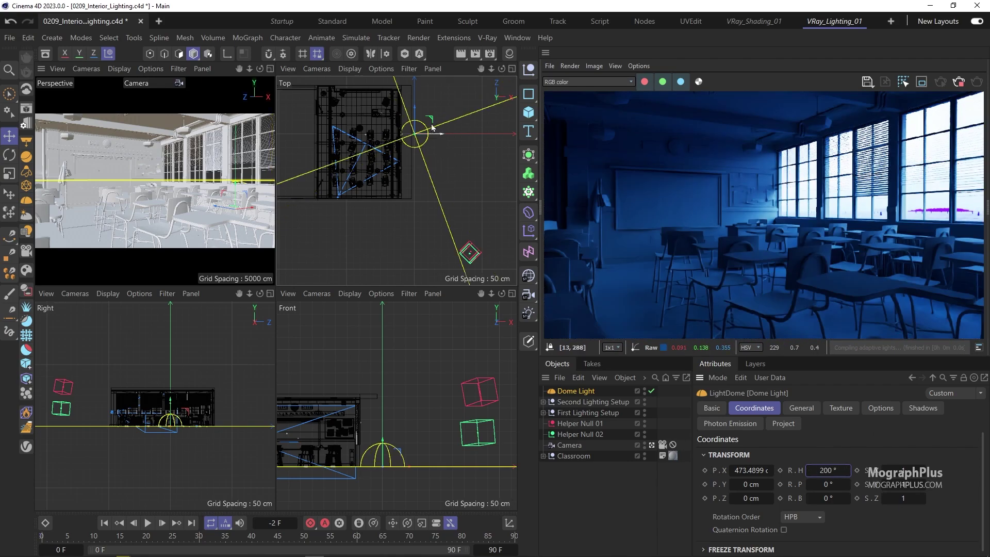
Step: Add a V-Ray Sun and move it outside the windows near Helper Null 02, at about X 862, Y 79, Z -889 cm
click(487, 37)
mouse_move(515, 168)
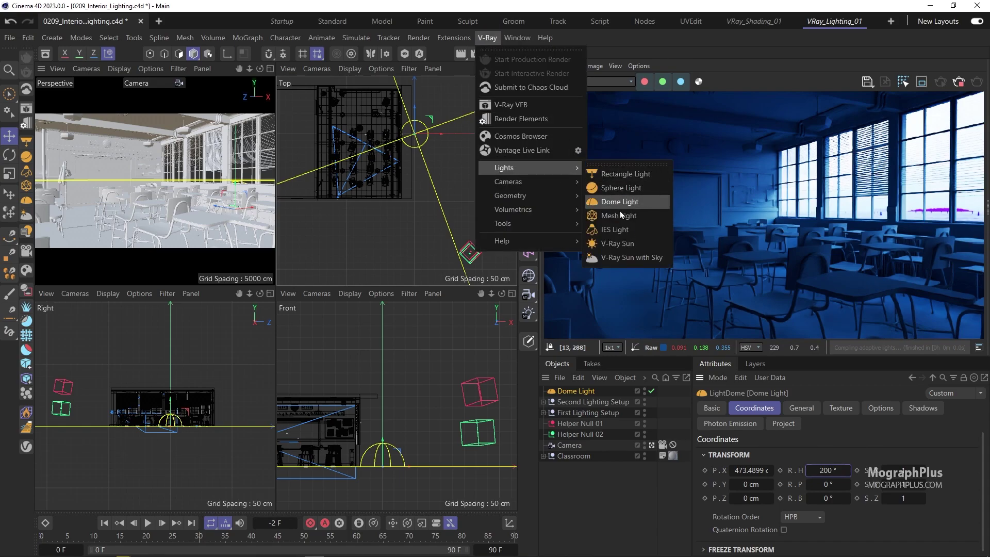
click(614, 241)
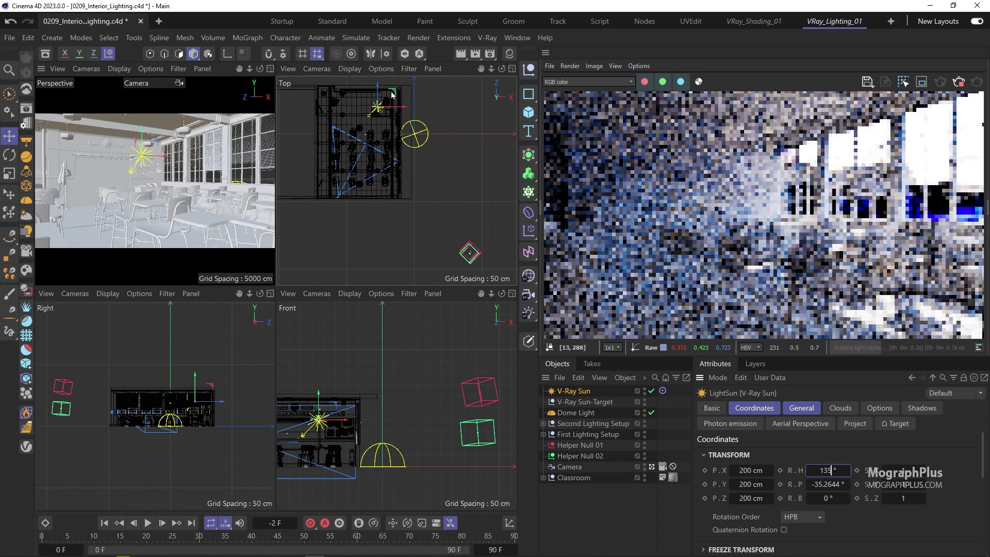
drag(395, 95, 456, 123)
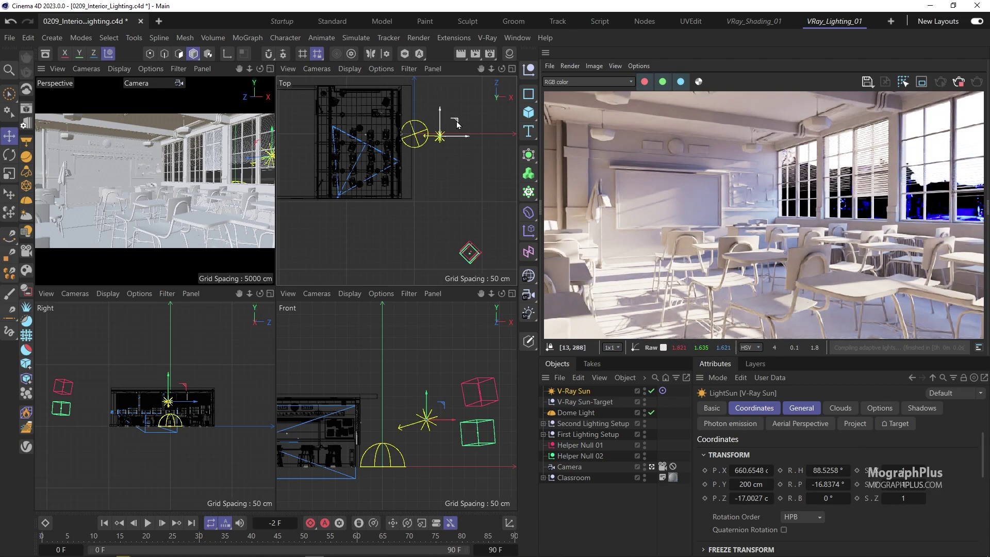
drag(456, 123, 485, 241)
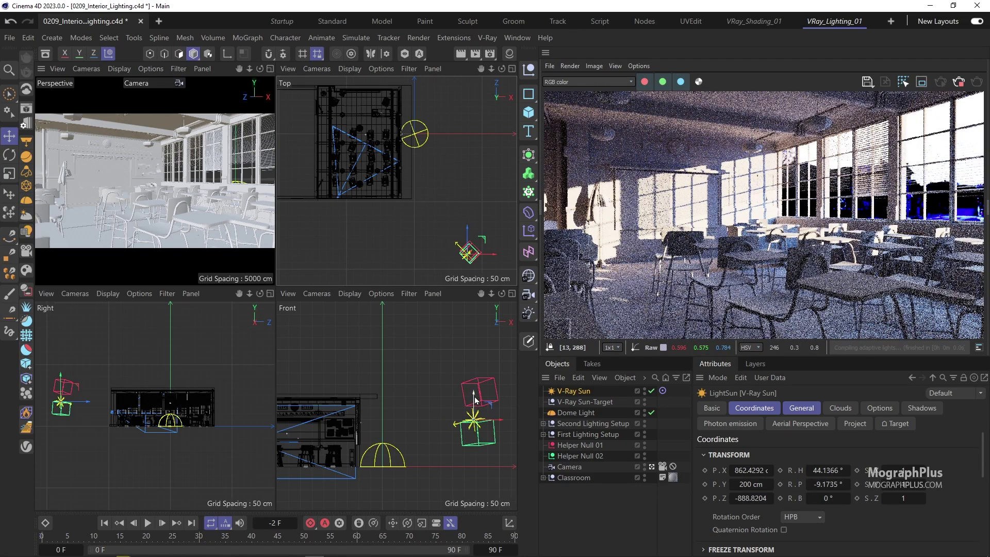
drag(475, 400, 484, 446)
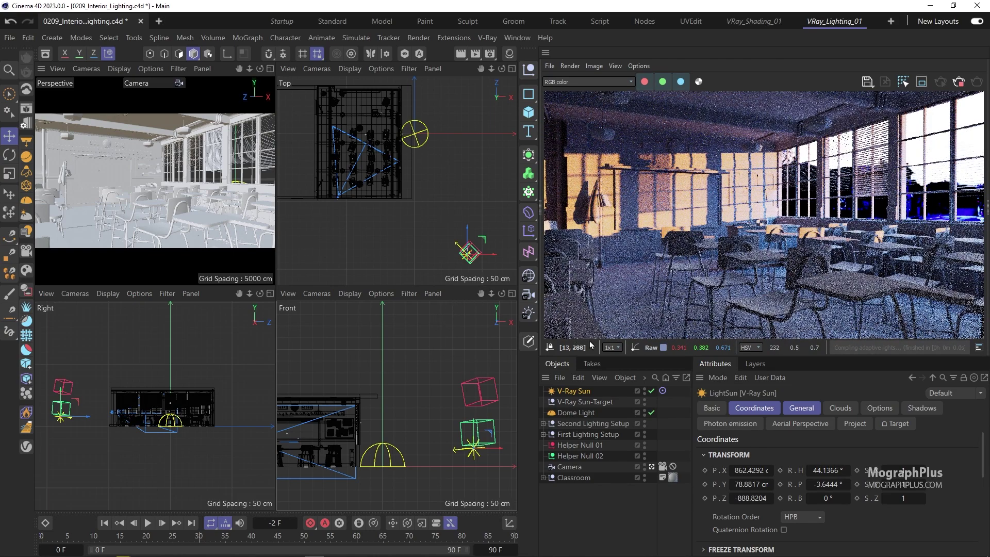
Step: Replace the image in the Dome Light's VRayBitmap with freight_station_4k from the HDRIs folder
click(799, 408)
click(577, 413)
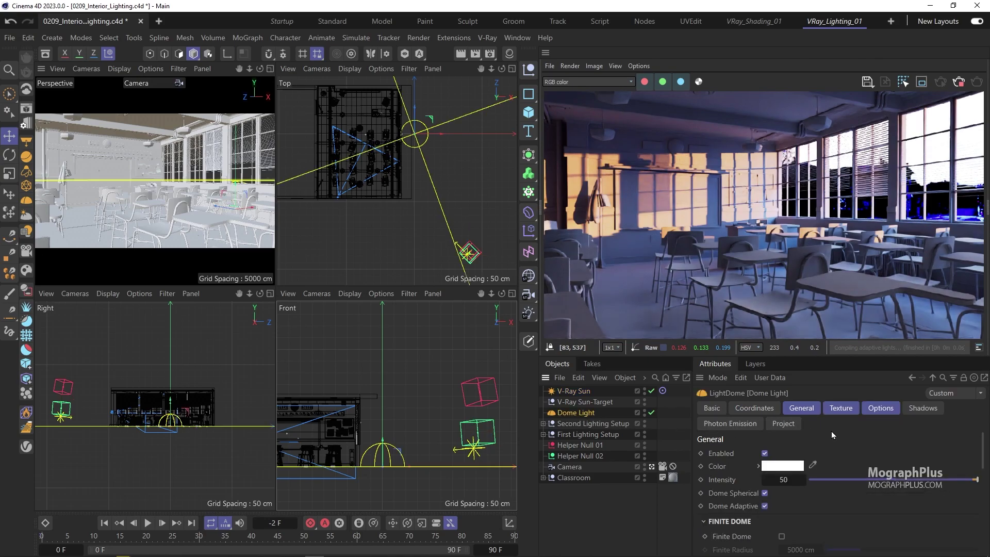
click(840, 408)
click(757, 501)
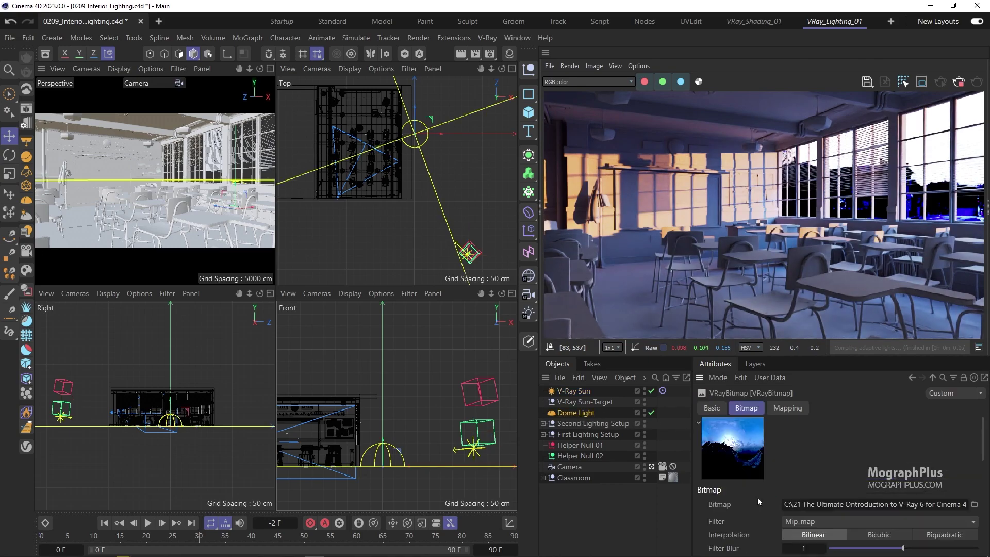
click(974, 504)
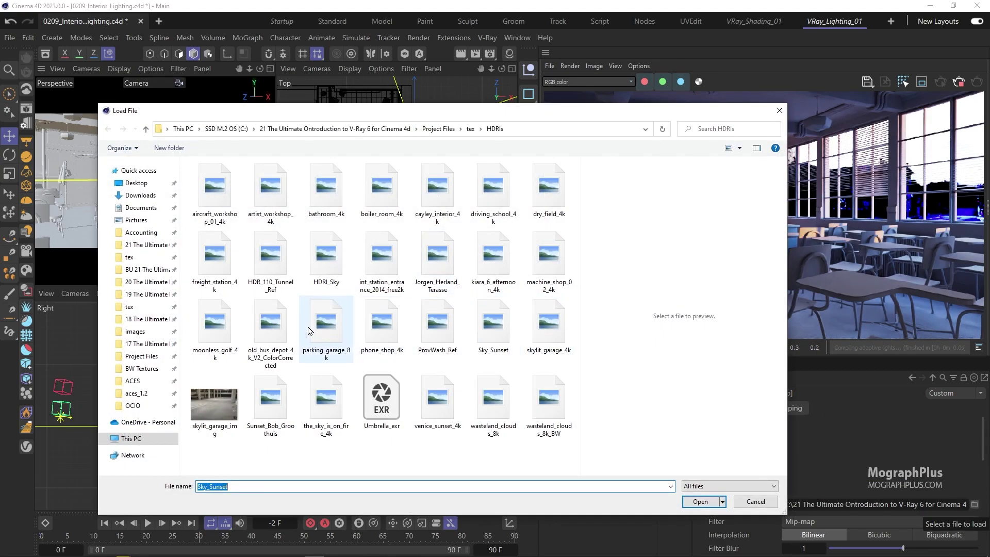
double_click(226, 269)
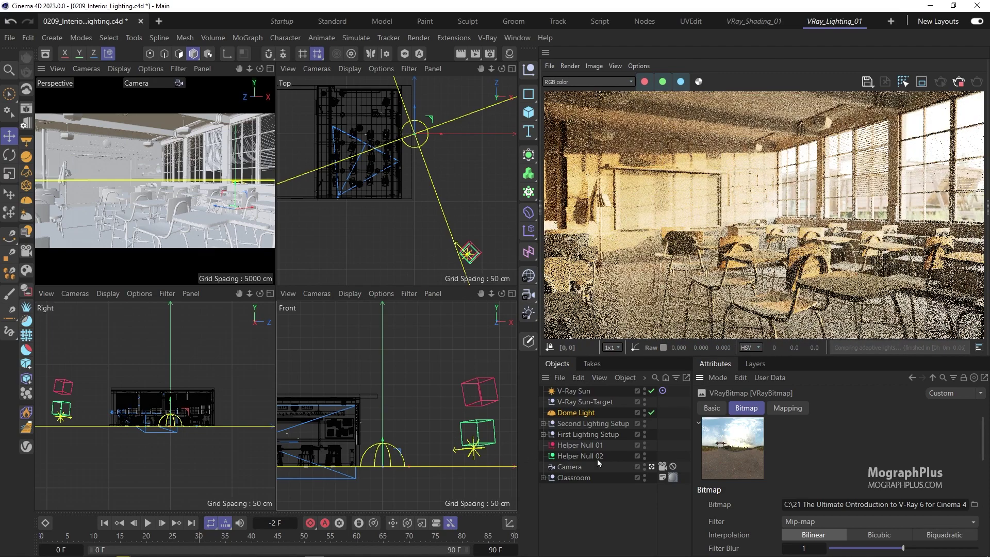
Step: Raise the V-Ray Sun about 53 cm to align it with Helper Null 02, and stop the interactive render
click(464, 453)
drag(473, 442, 477, 396)
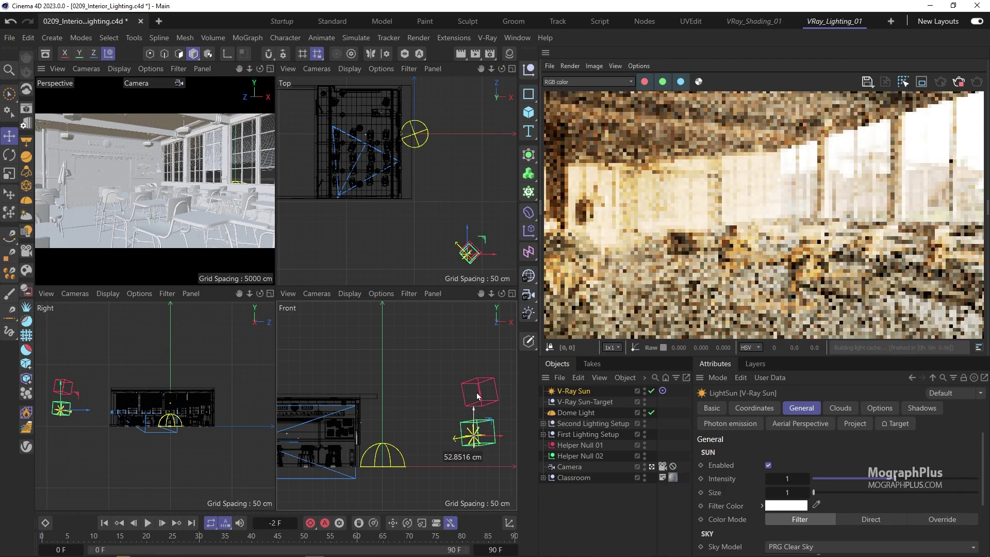
scroll(467, 245, up, 3)
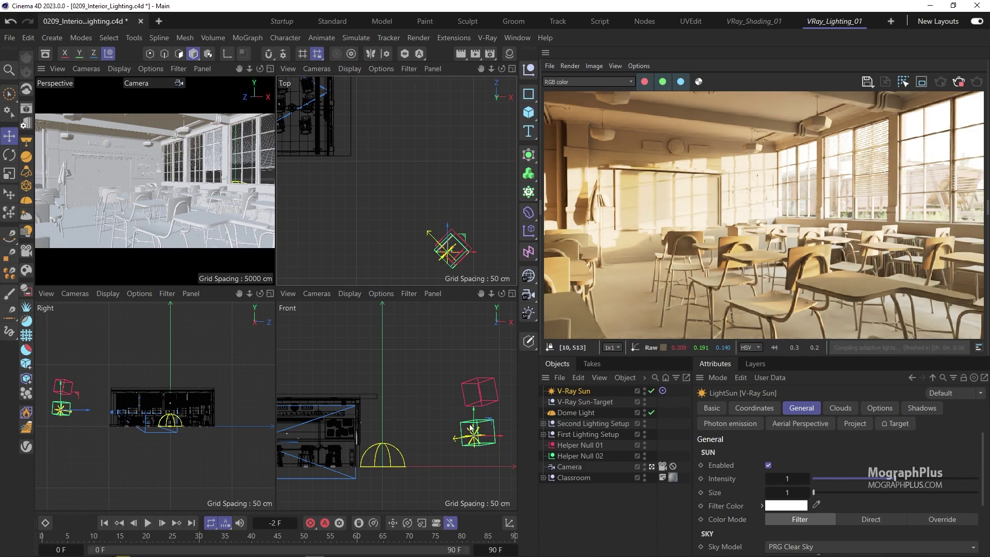
scroll(454, 266, down, 4)
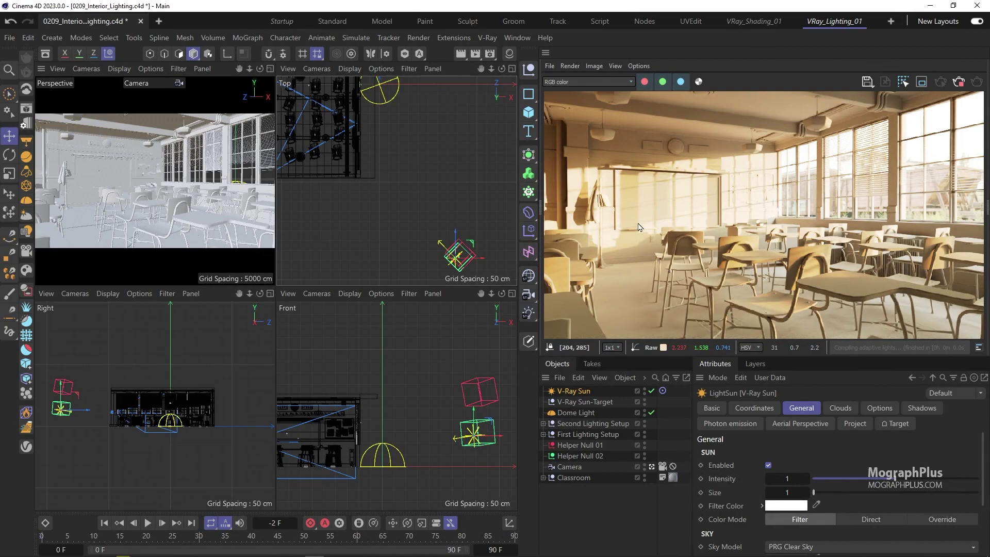
scroll(638, 226, up, 3)
scroll(627, 216, down, 3)
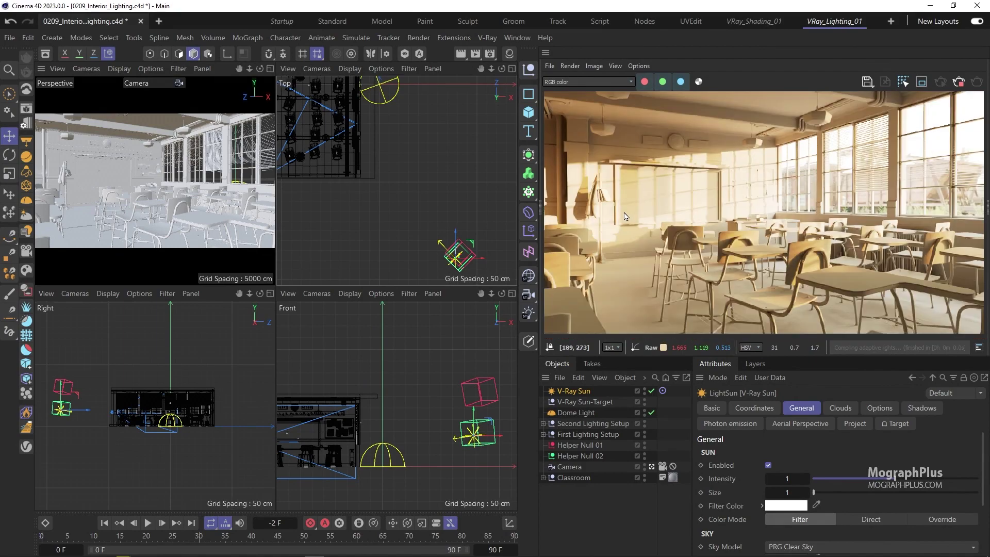
click(959, 83)
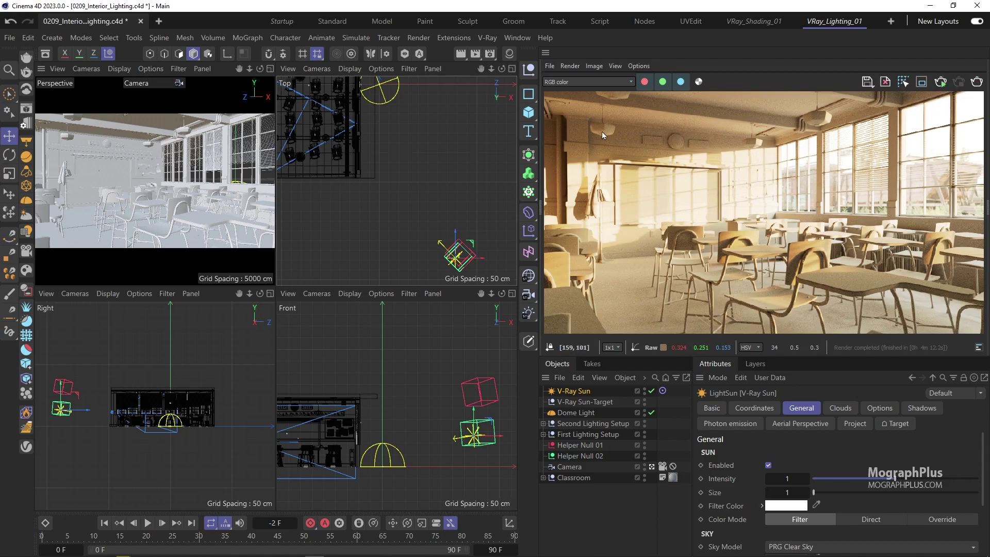
Step: Switch to the Startup layout and open the V-Ray VFB in its own window
click(487, 37)
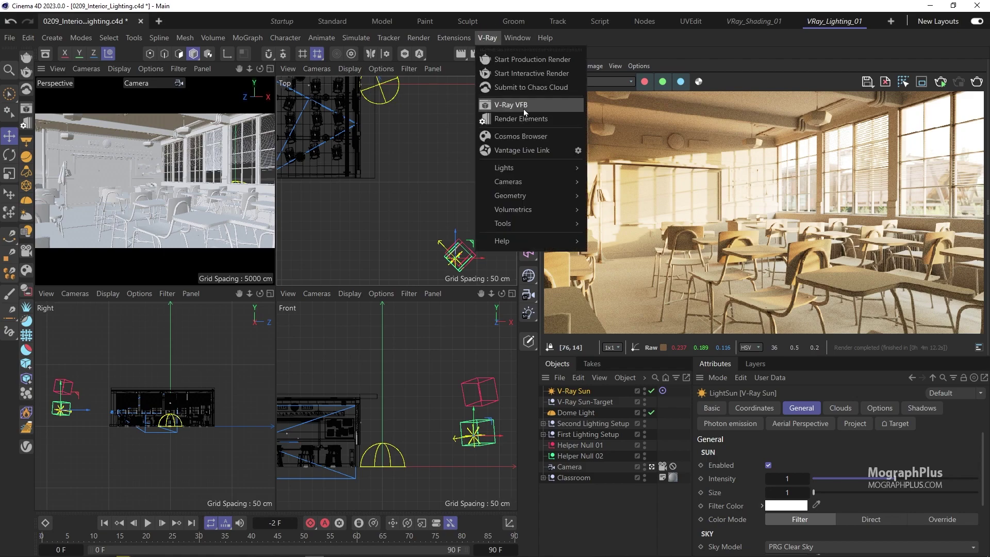
click(521, 105)
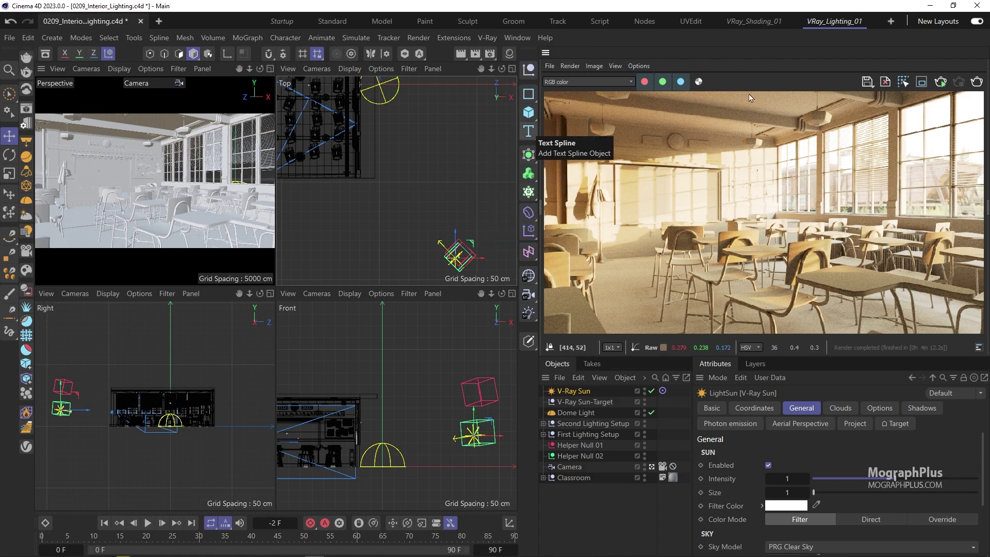
click(282, 21)
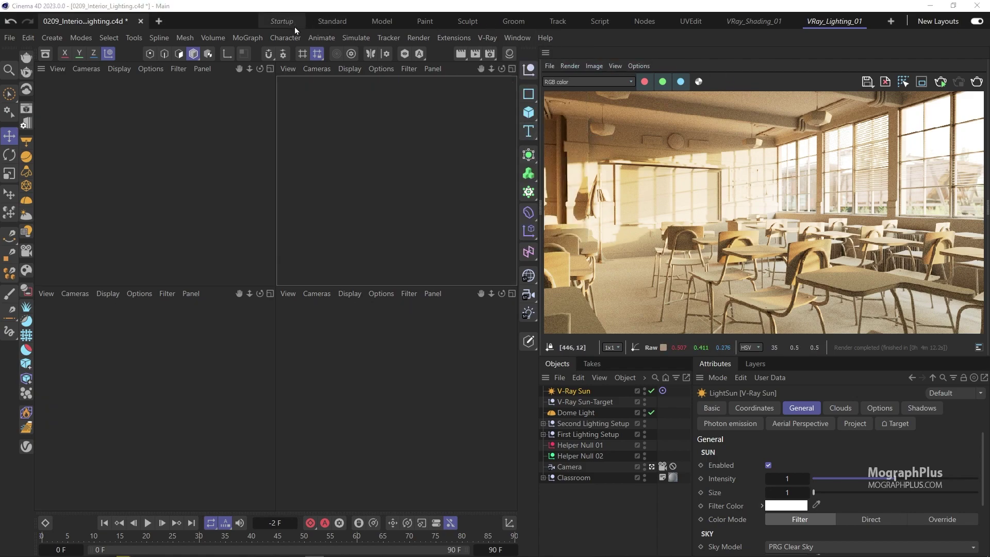
click(488, 39)
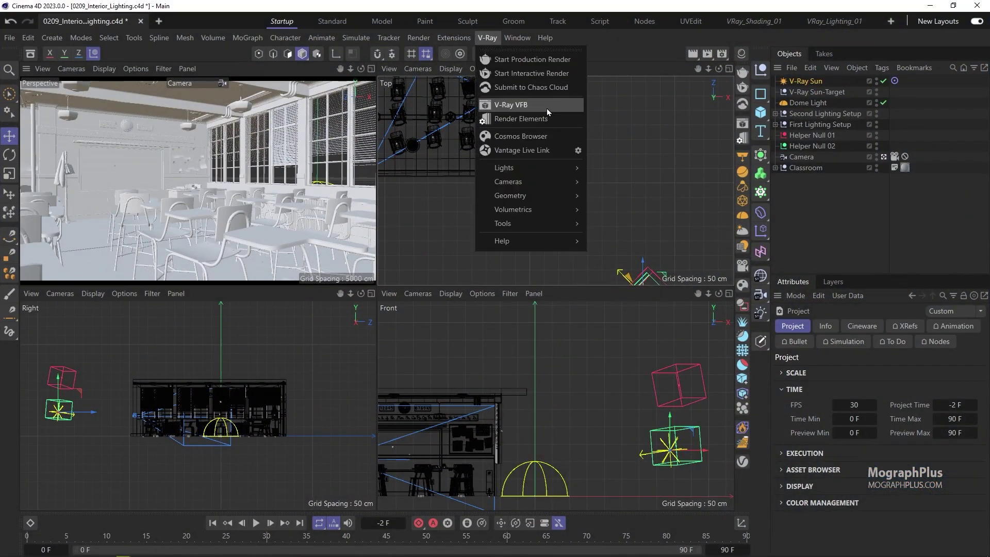
click(546, 107)
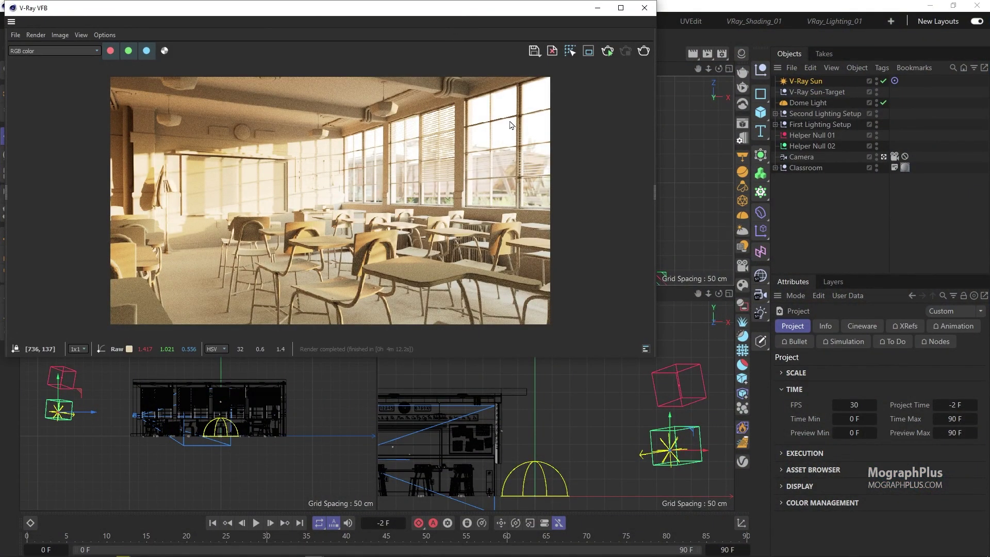
Step: Clear all channel data in the V-Ray VFB, load the warm classroom render from the history, and maximize the frame buffer
click(552, 51)
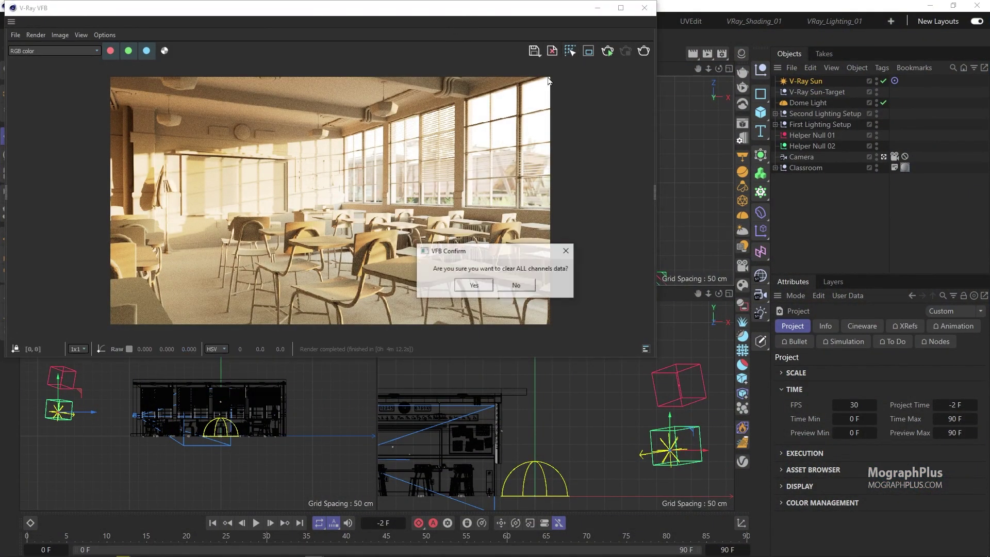
click(473, 285)
double_click(72, 106)
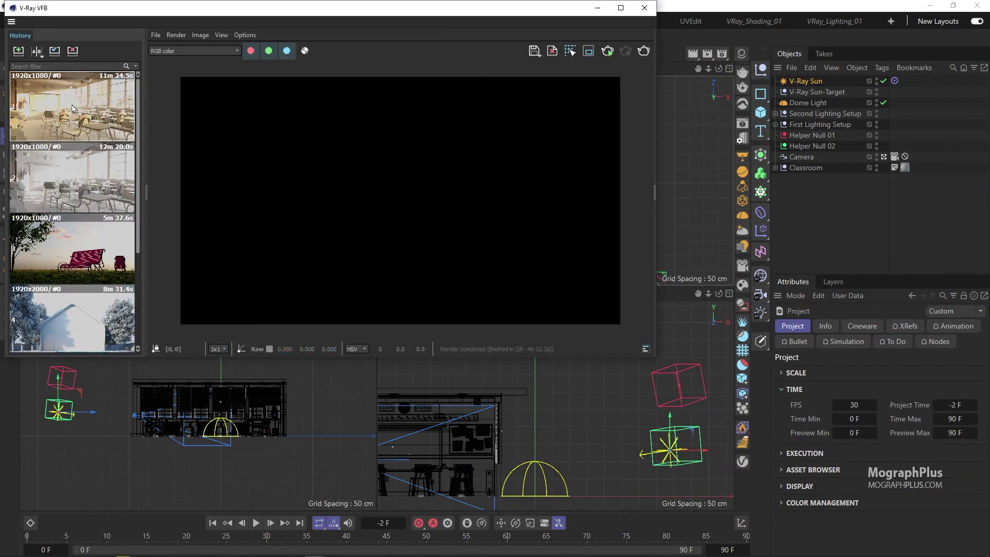
click(622, 9)
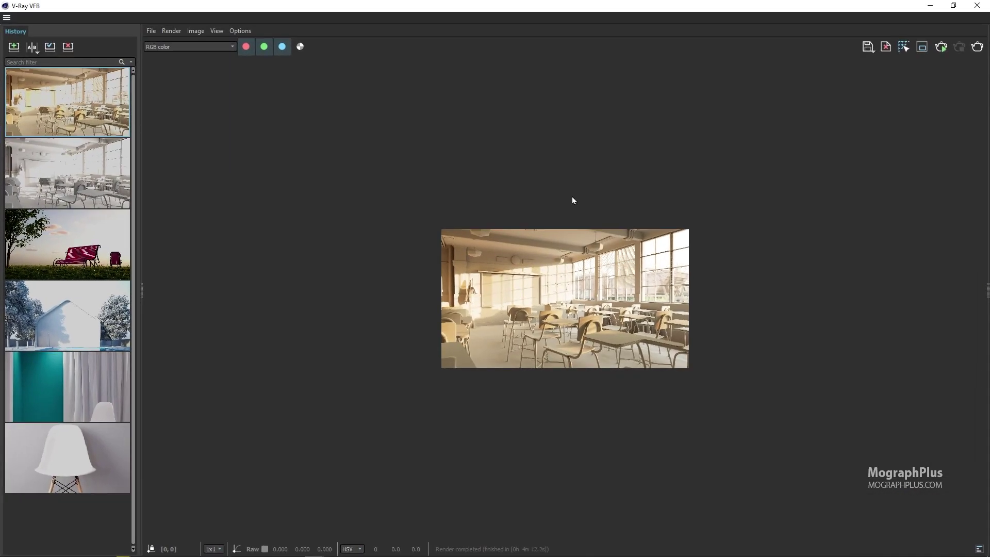
scroll(569, 263, up, 2)
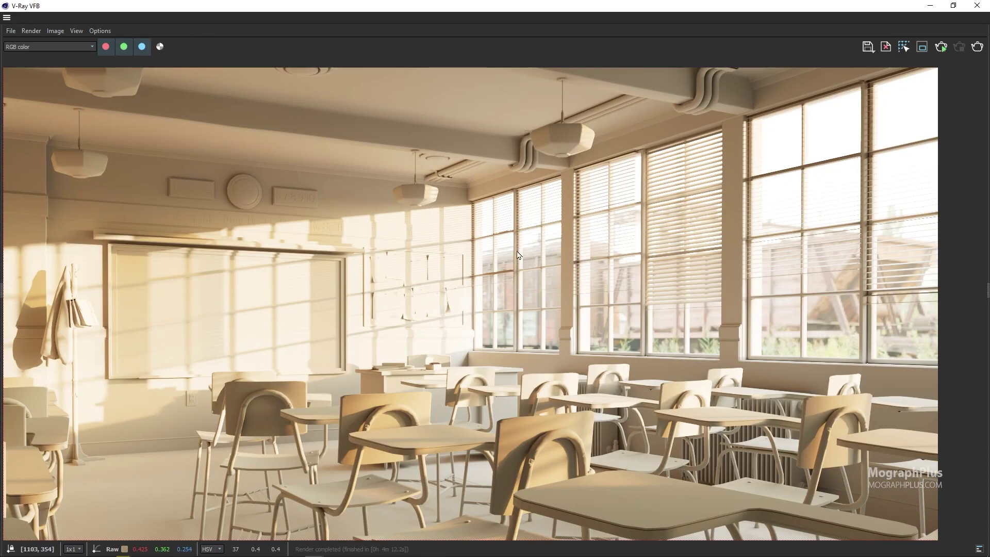
Step: Show the VFB layers and set the White Balance layer's temperature to about 6335
click(986, 186)
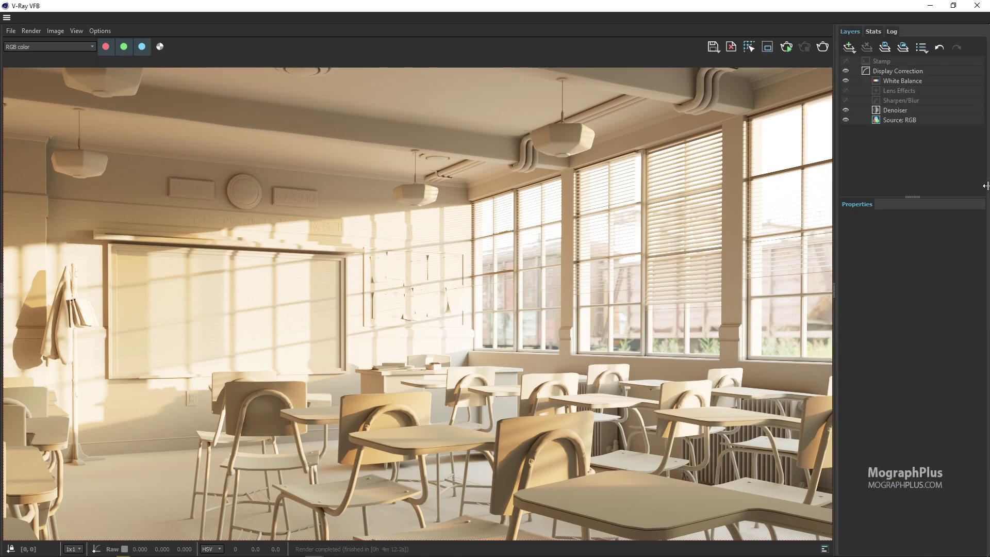
click(897, 81)
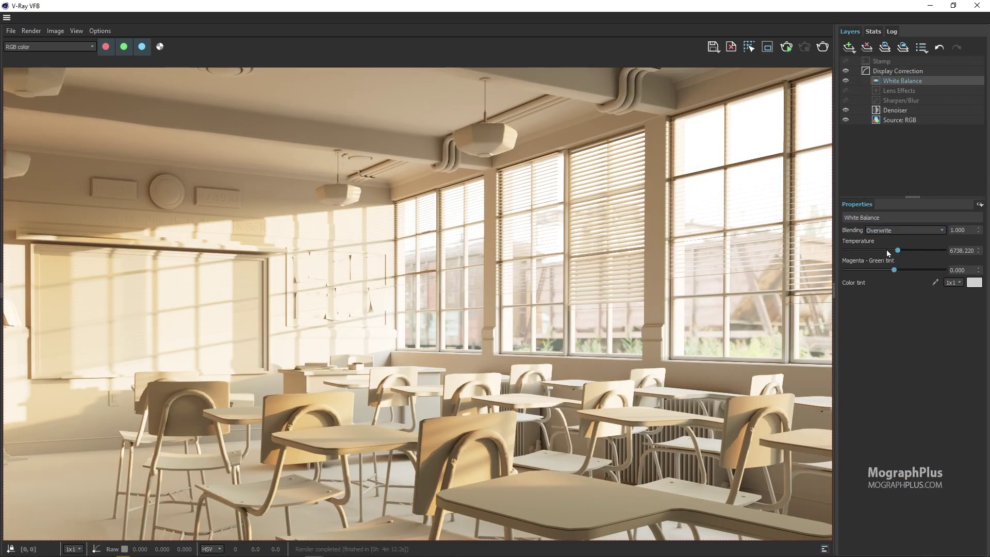
drag(897, 250, 893, 250)
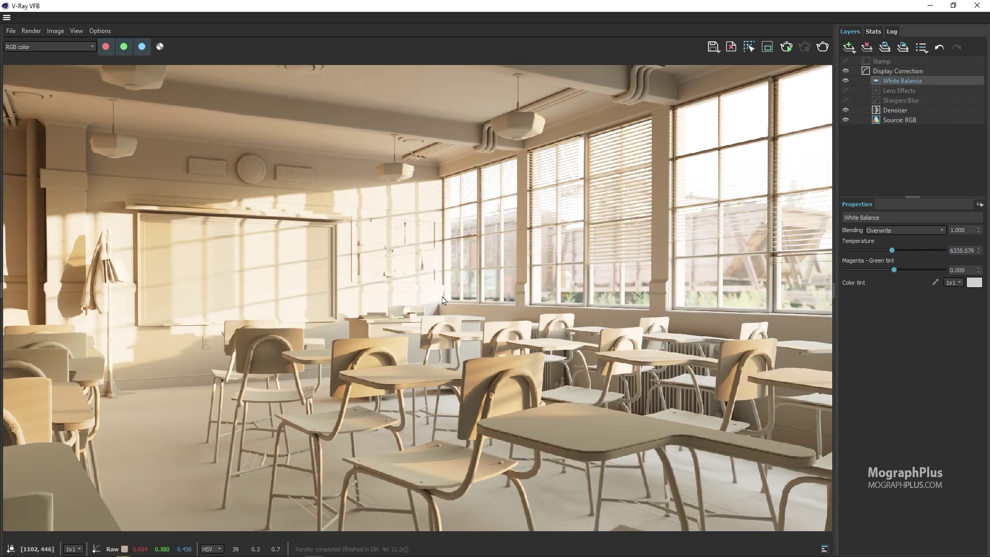
Step: Add a Curves correction layer and bend its Master curve slightly below the diagonal with one point in the highlights
click(849, 48)
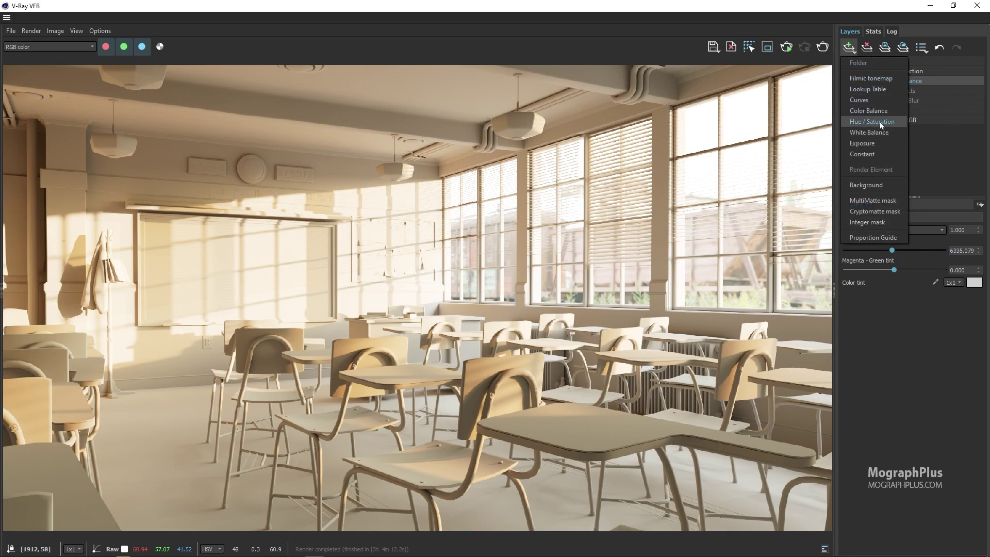
click(859, 100)
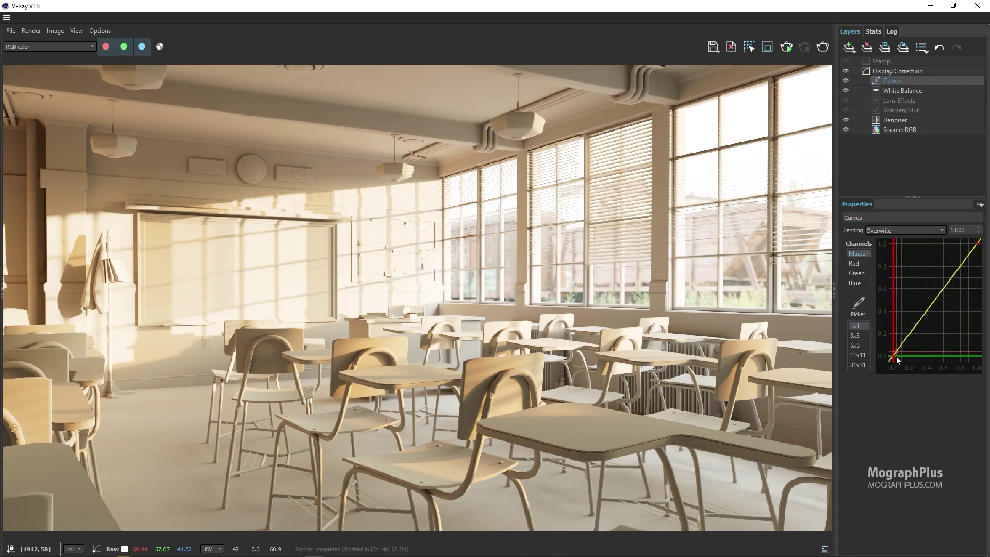
click(917, 324)
drag(917, 324, 967, 269)
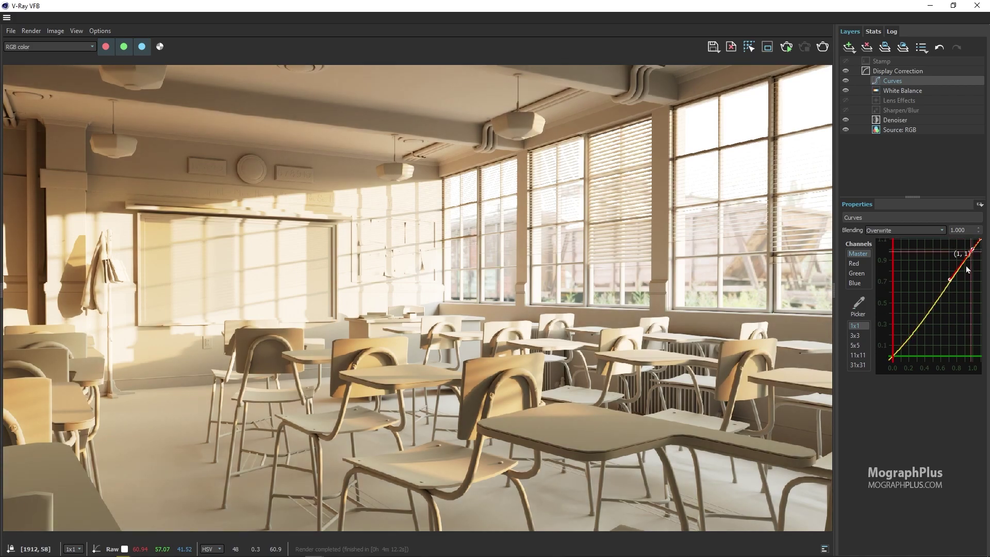
drag(947, 280, 951, 280)
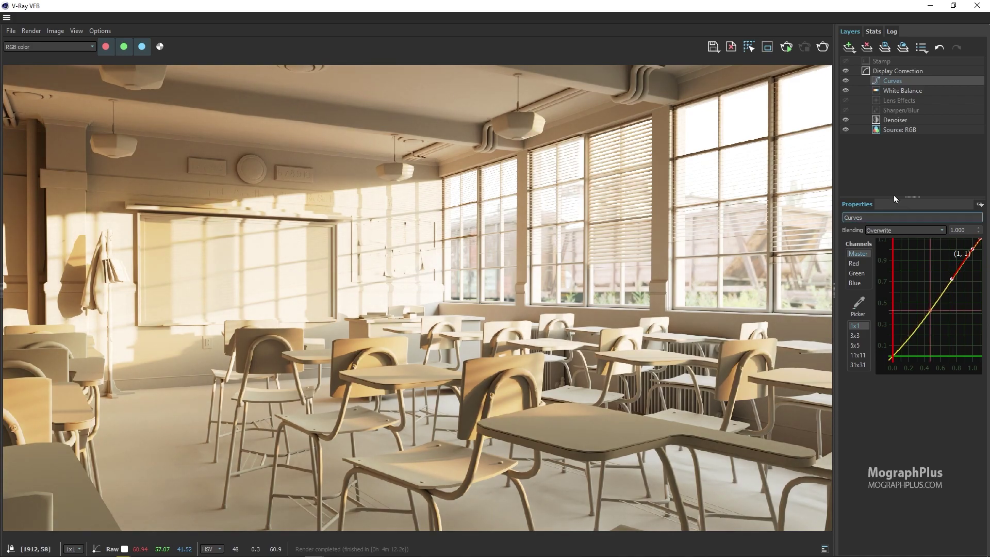
Step: Toggle the Curves layer's visibility to compare the render with and without it, and restore the frame buffer to a smaller window
click(847, 82)
click(847, 82)
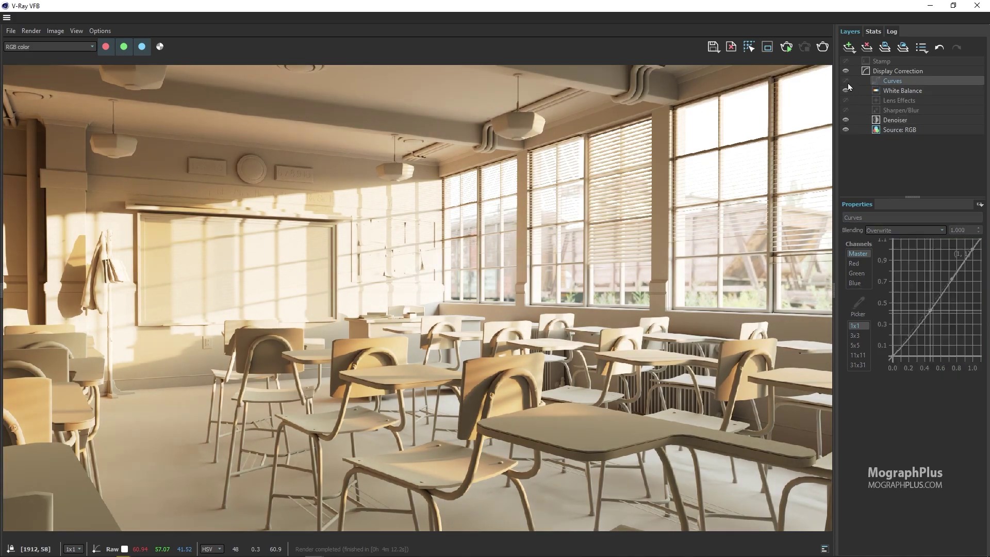
click(847, 82)
click(847, 83)
click(847, 83)
click(847, 83)
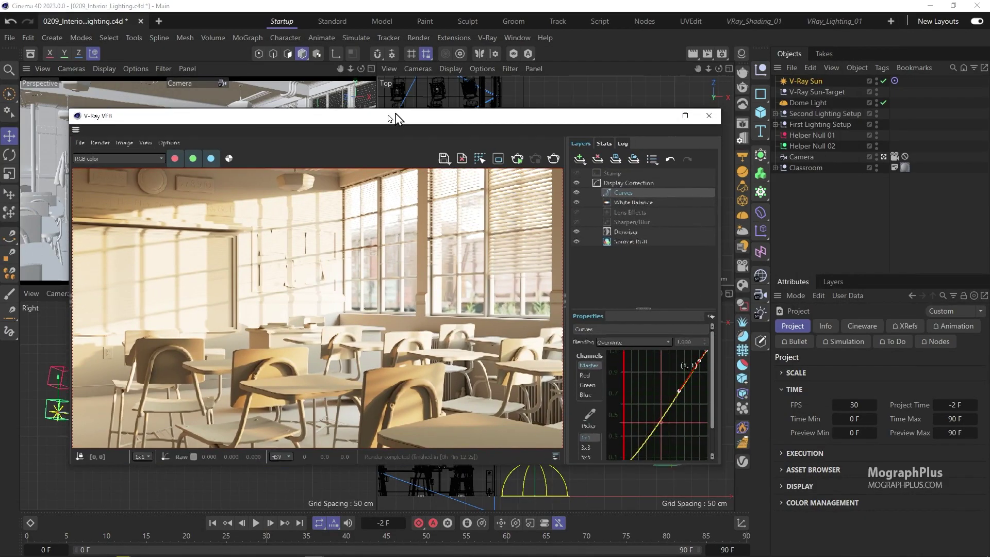
drag(397, 122, 381, 126)
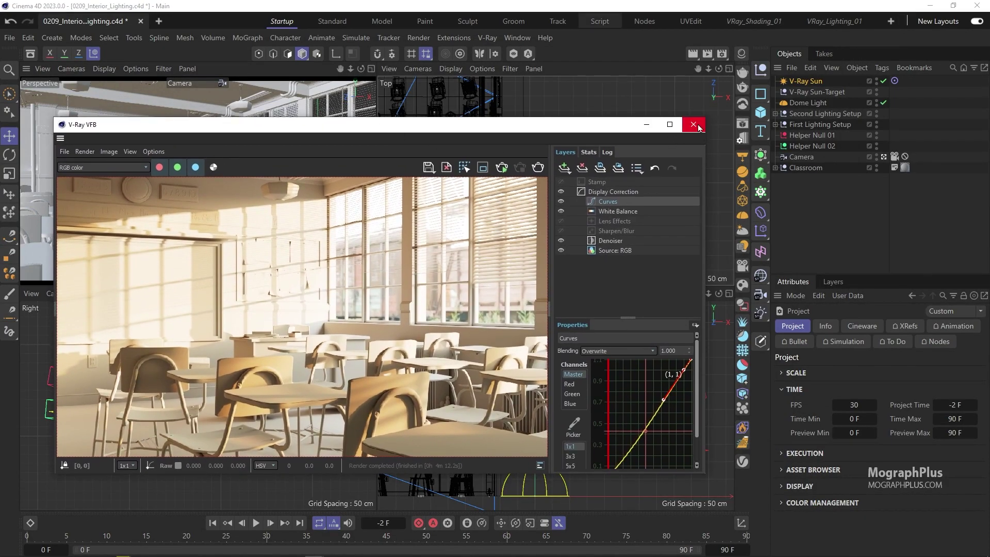
Step: Close the V-Ray frame buffer and group the V-Ray Sun, its target and the Dome Light under a new null
click(693, 124)
click(809, 102)
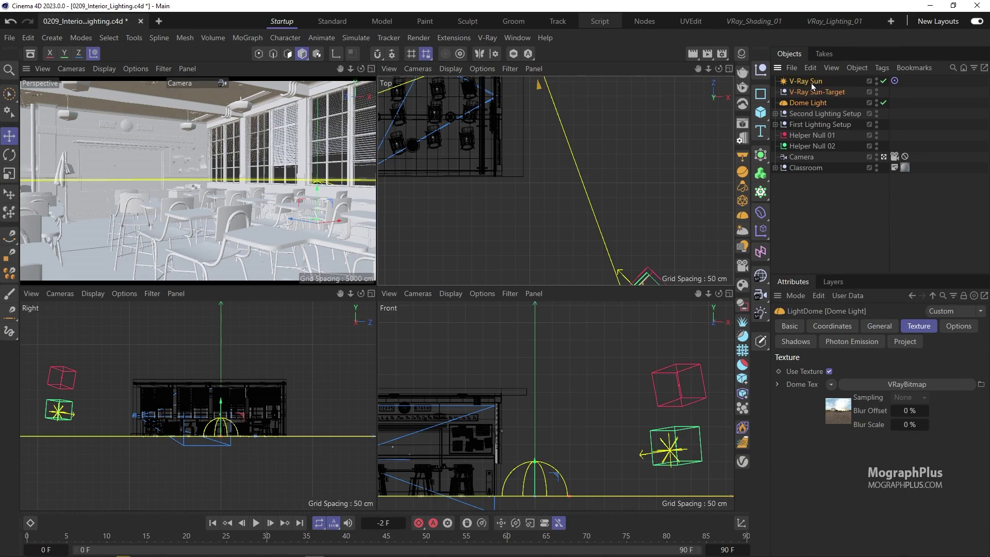
key(alt+g)
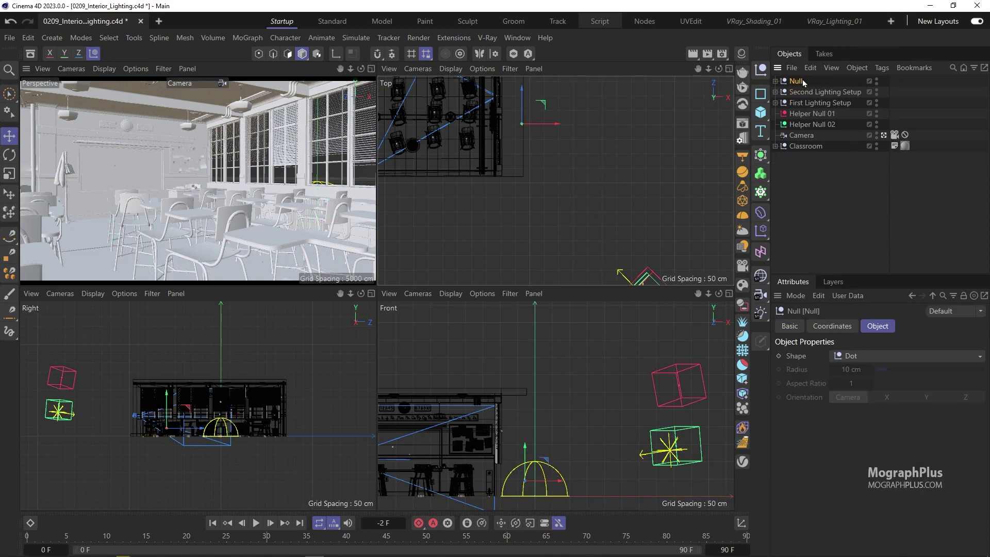
Step: Rename the new null as Third Lighting Setup, and briefly expand it to check the grouped lights
double_click(803, 82)
text(Th)
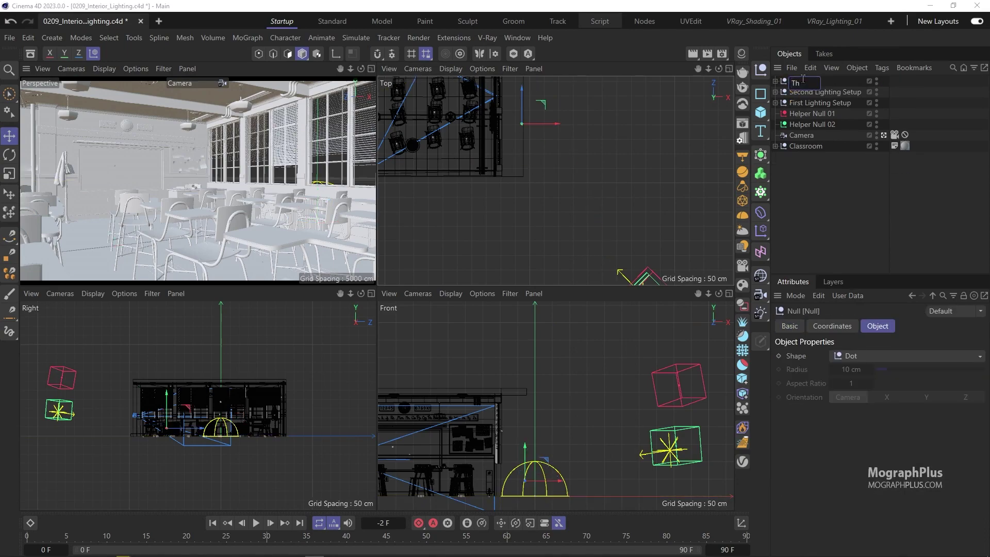
text(ird Lighting Set)
text(up)
key(Return)
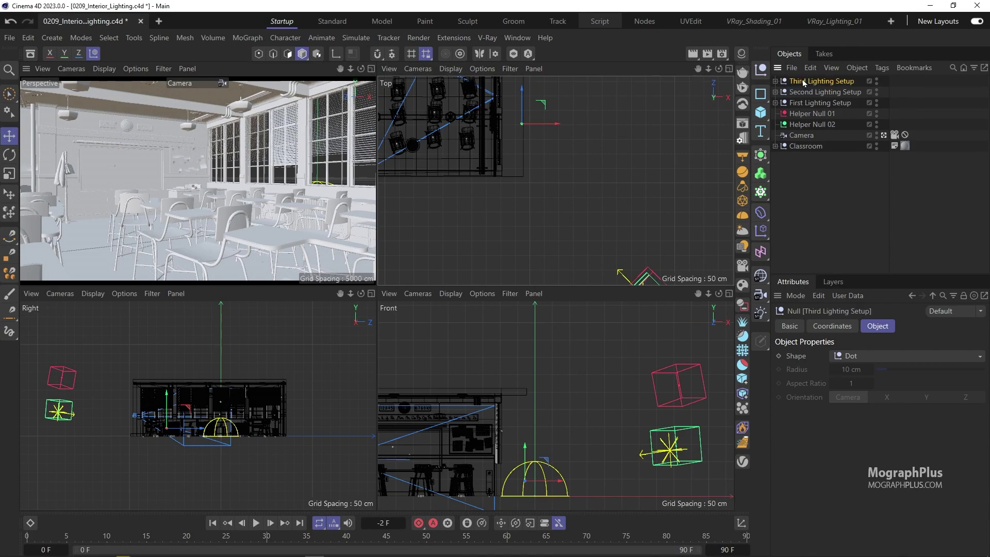
click(775, 82)
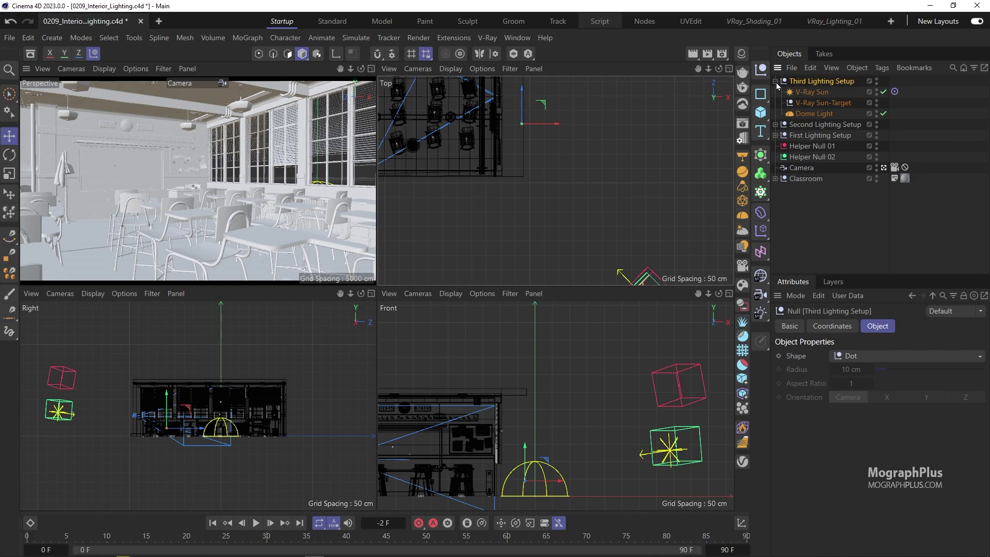
click(776, 81)
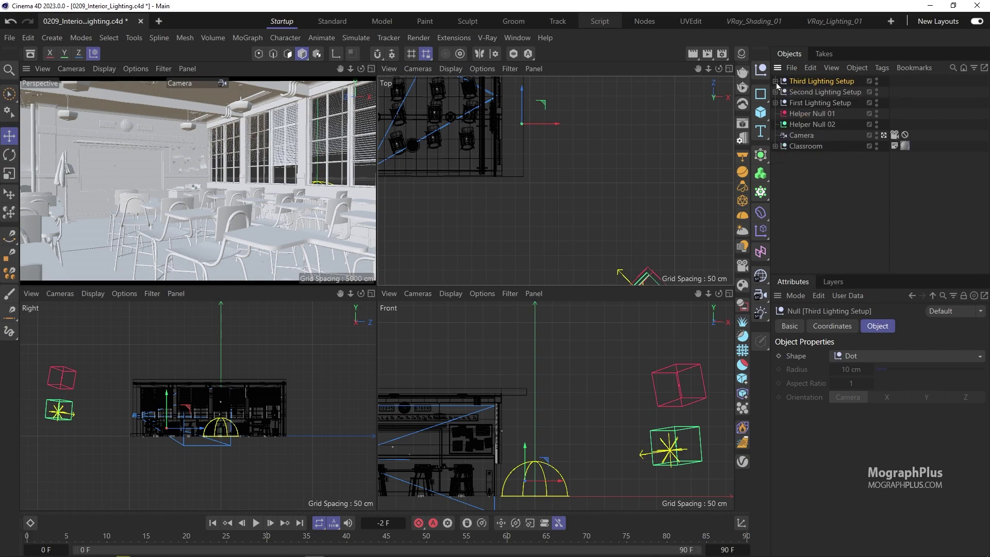
middle_click(167, 189)
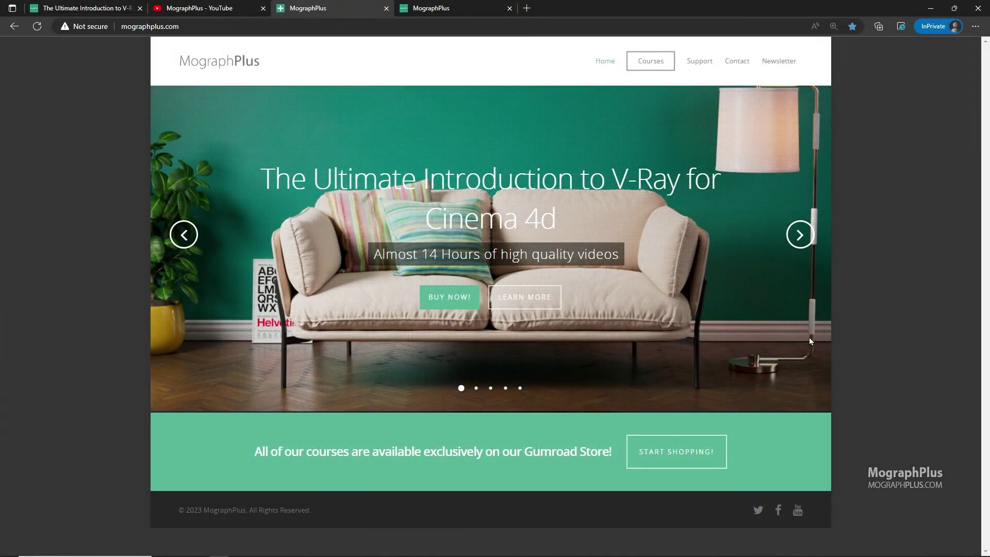
Step: Switch to the MographPlus website in the browser, go through the featured course slides, and return to the first one
click(800, 235)
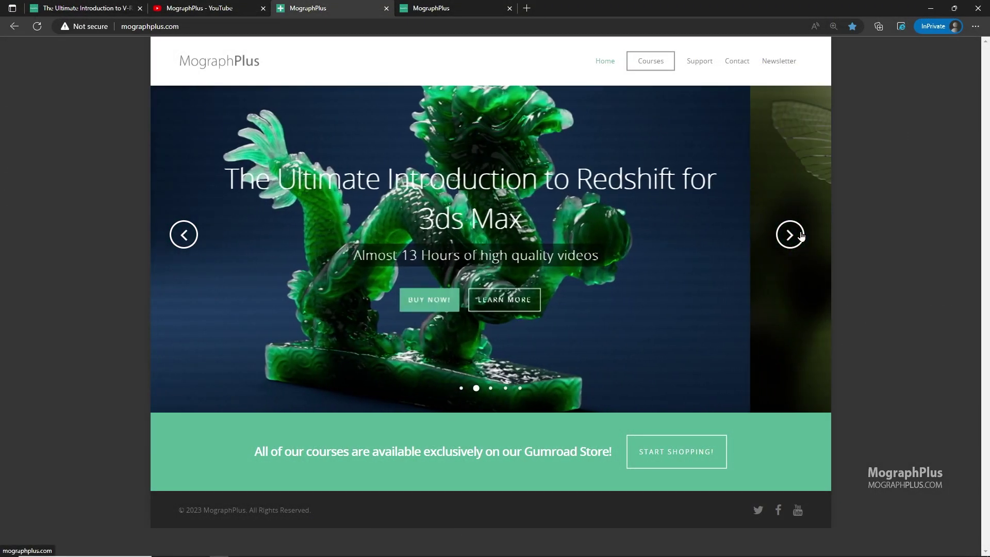
click(800, 236)
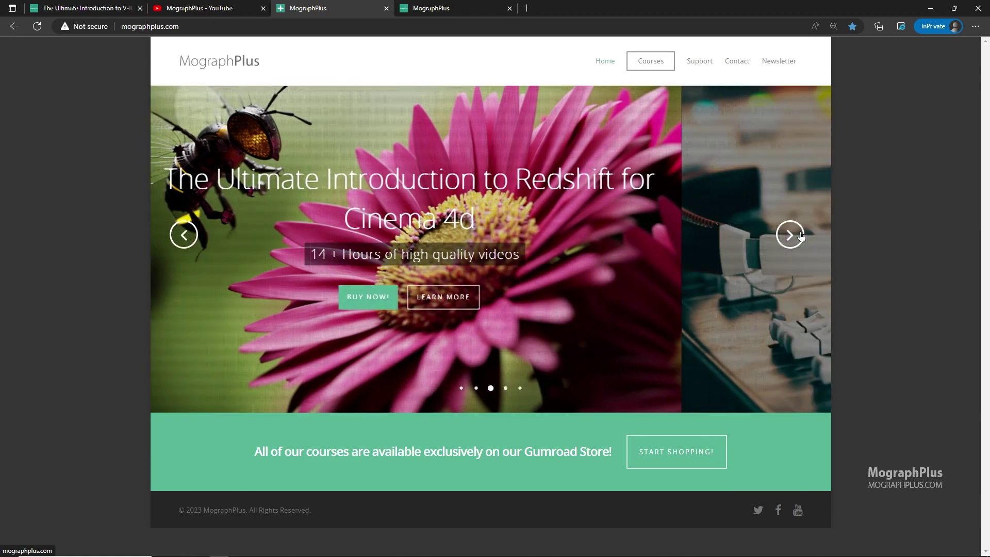
click(800, 235)
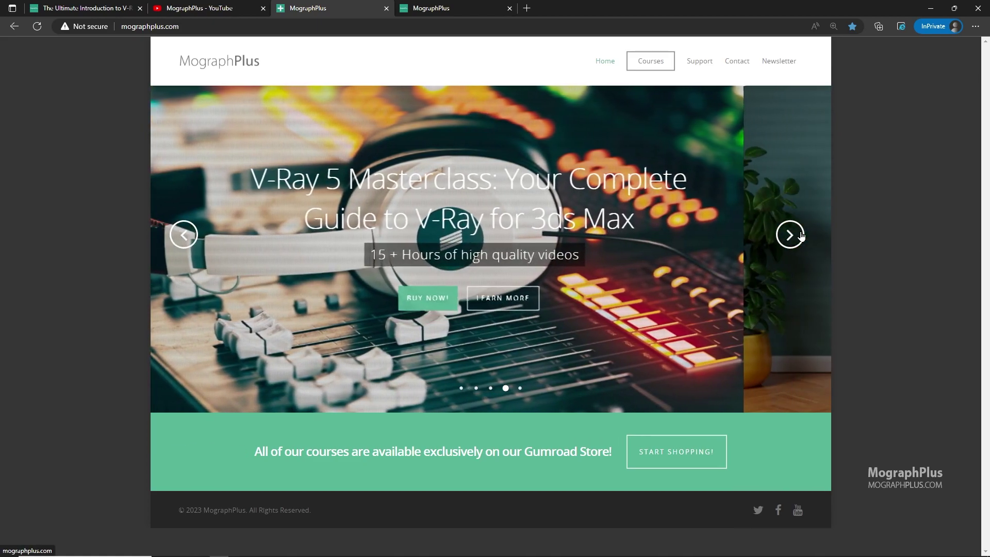
click(800, 235)
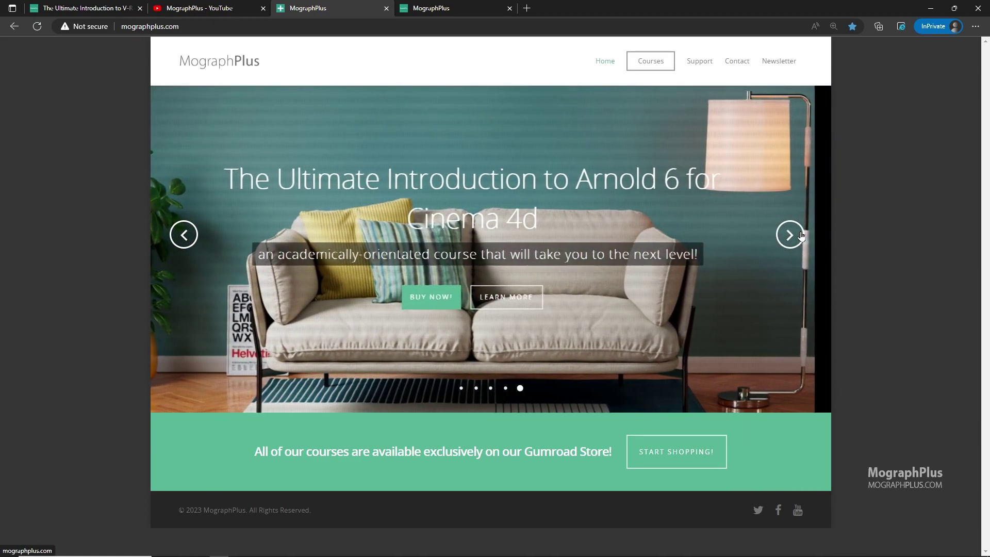
click(462, 390)
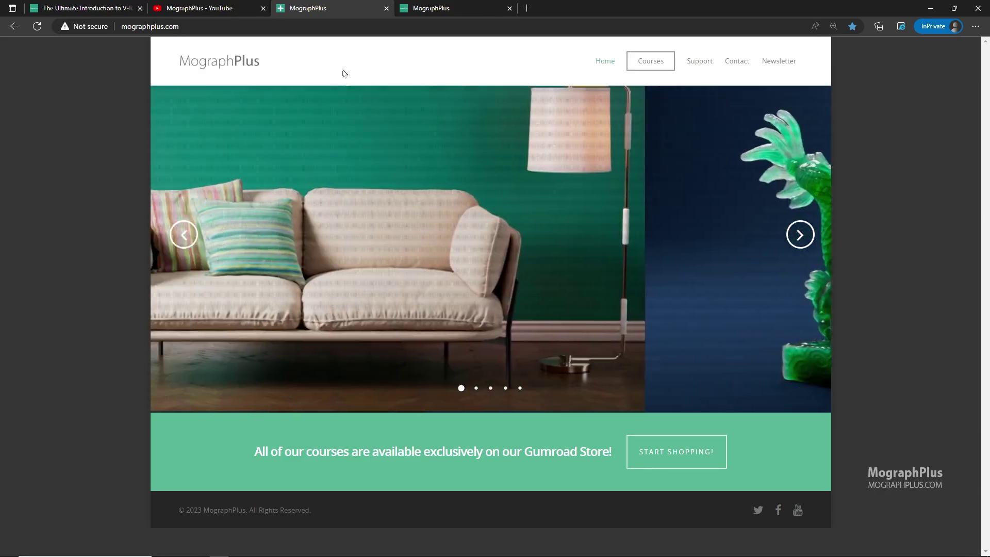